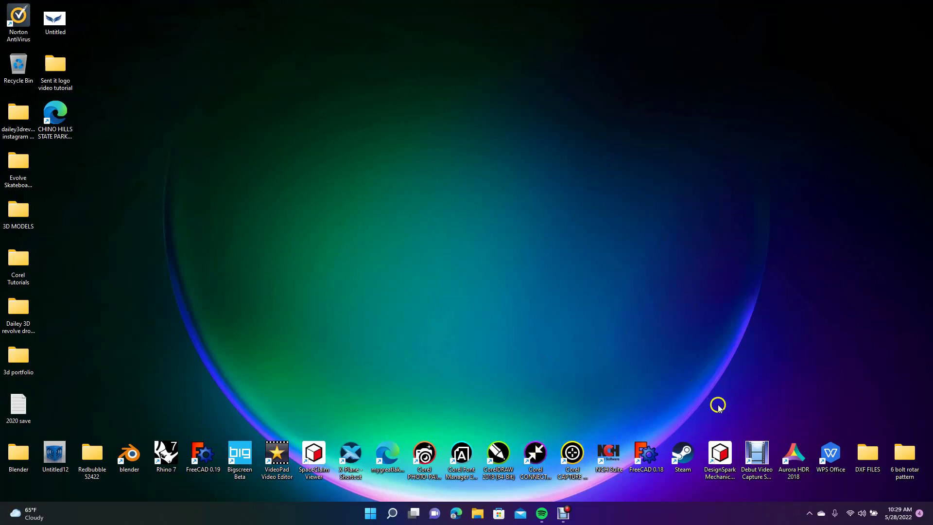
- Open CorelDRAW 2018 and create a new portrait Letter document, 8.5 by 11 inches
double_click(504, 454)
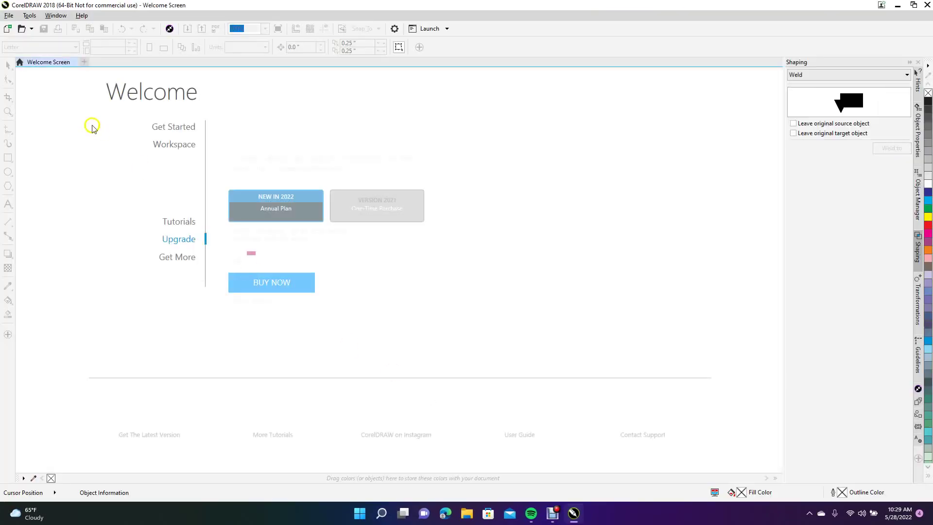
left_click(8, 15)
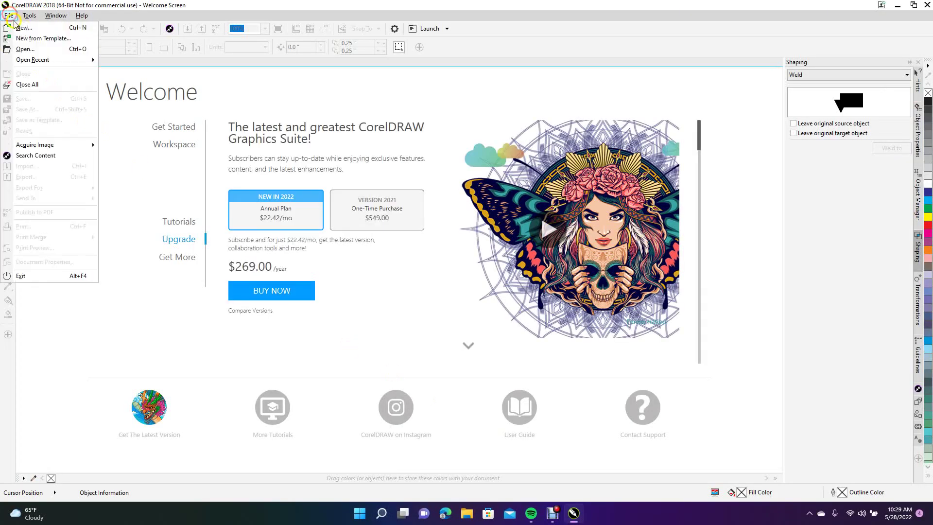
left_click(20, 27)
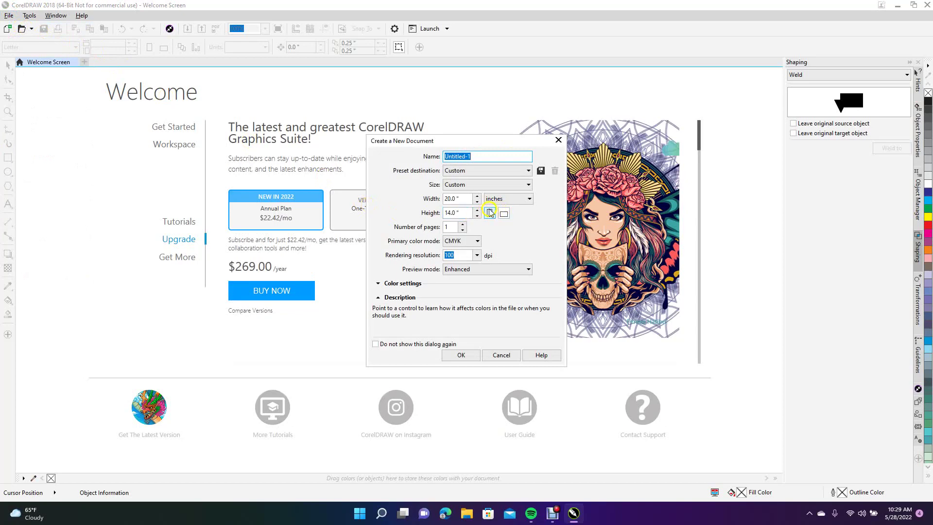
left_click(490, 214)
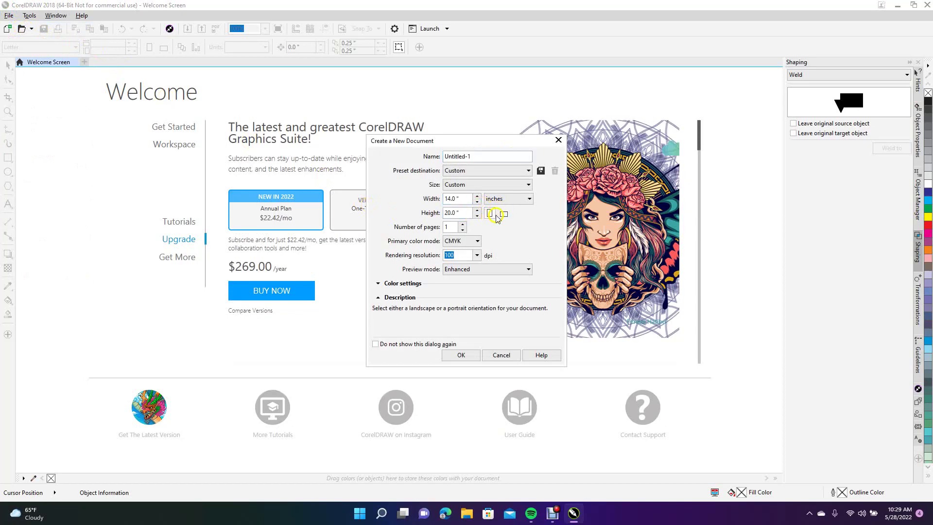
left_click(496, 200)
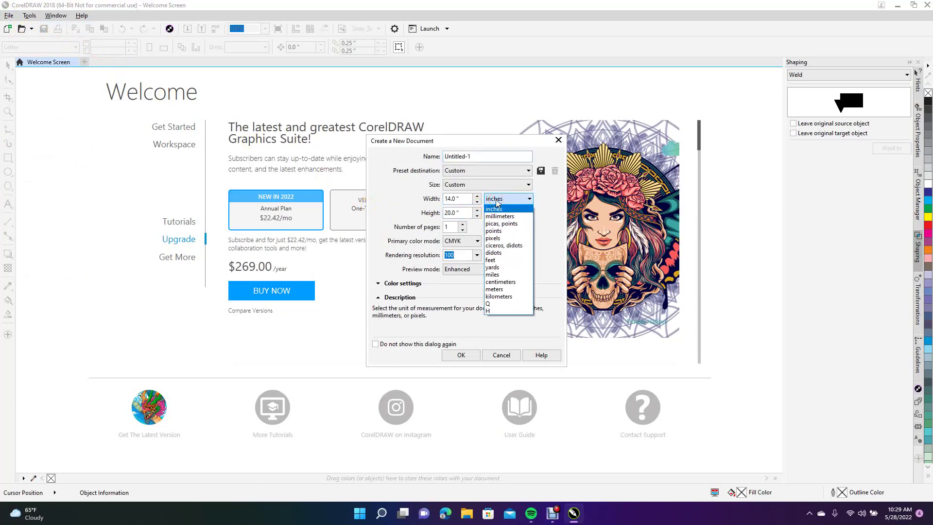
left_click(495, 200)
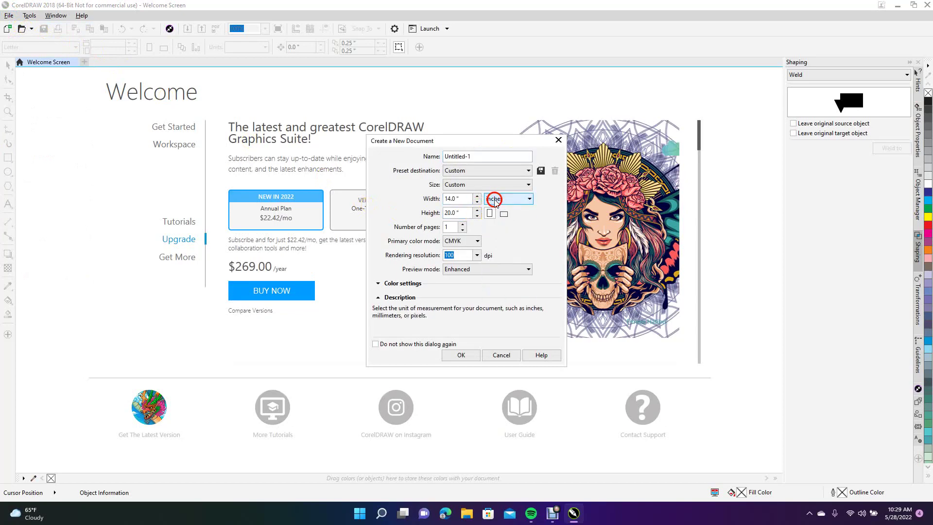
left_click(473, 185)
left_click(469, 205)
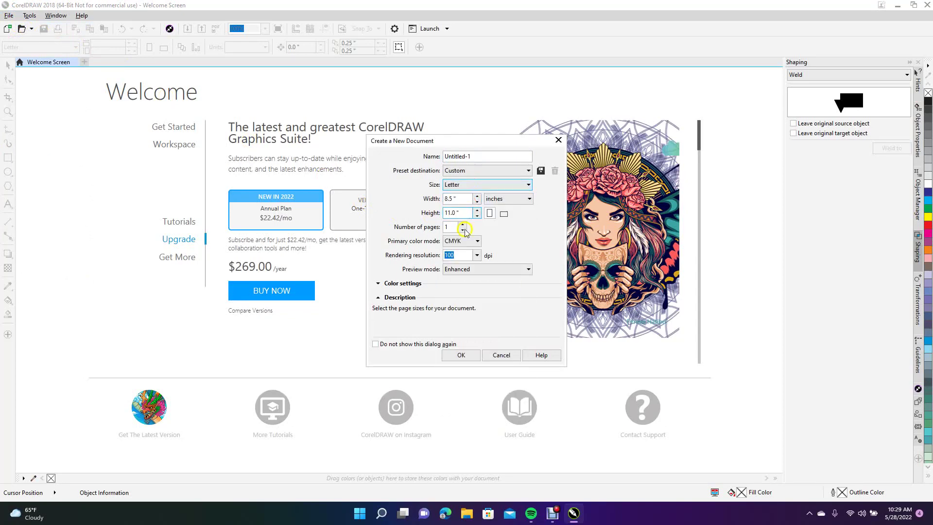
left_click(461, 355)
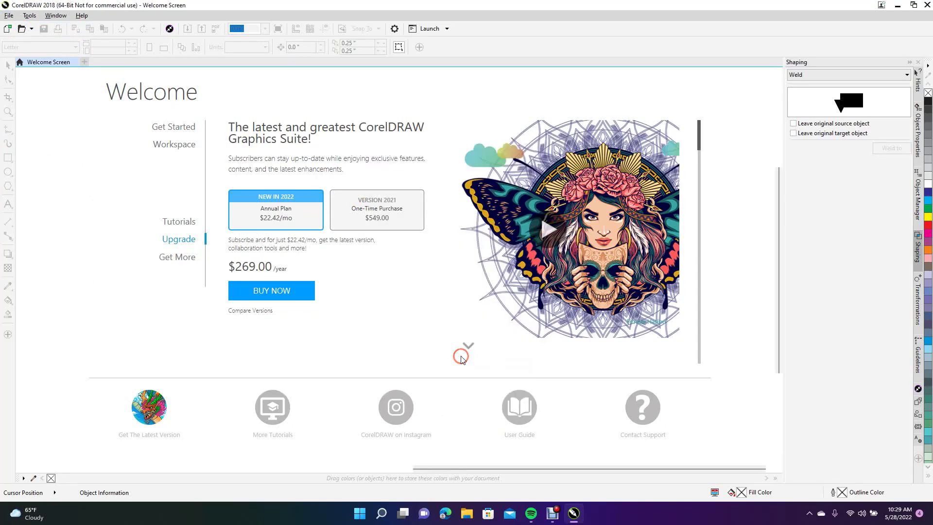
- Import the winged logo image Untitled from the Desktop and place it on the page
left_click(9, 16)
left_click(38, 166)
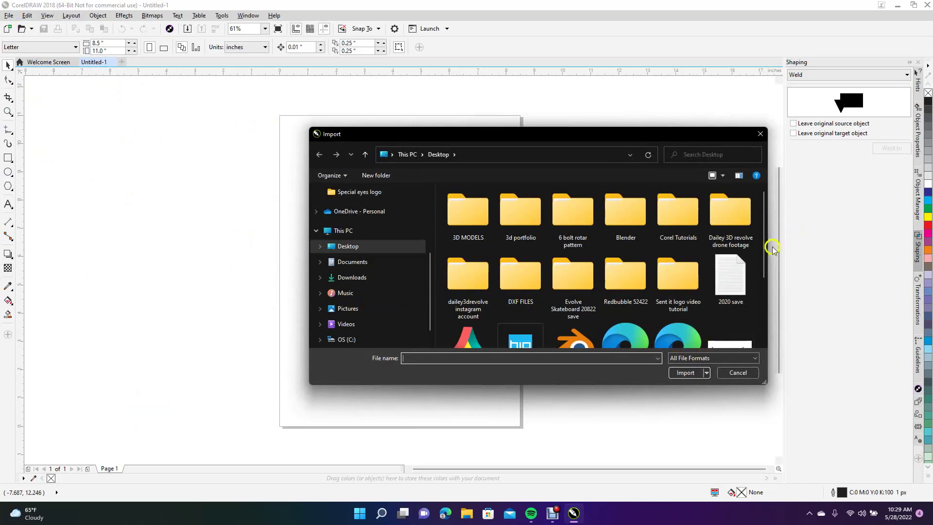
left_click_drag(766, 249, 767, 277)
double_click(728, 297)
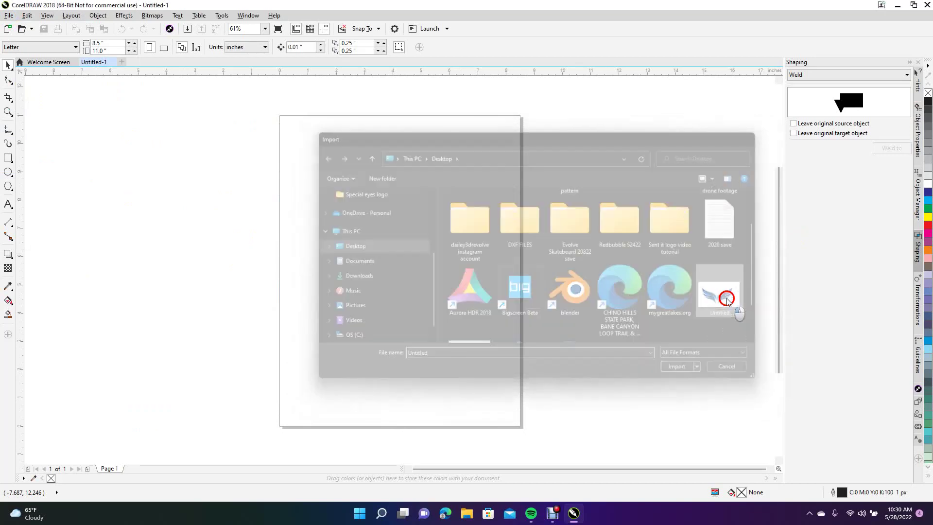
left_click(344, 225)
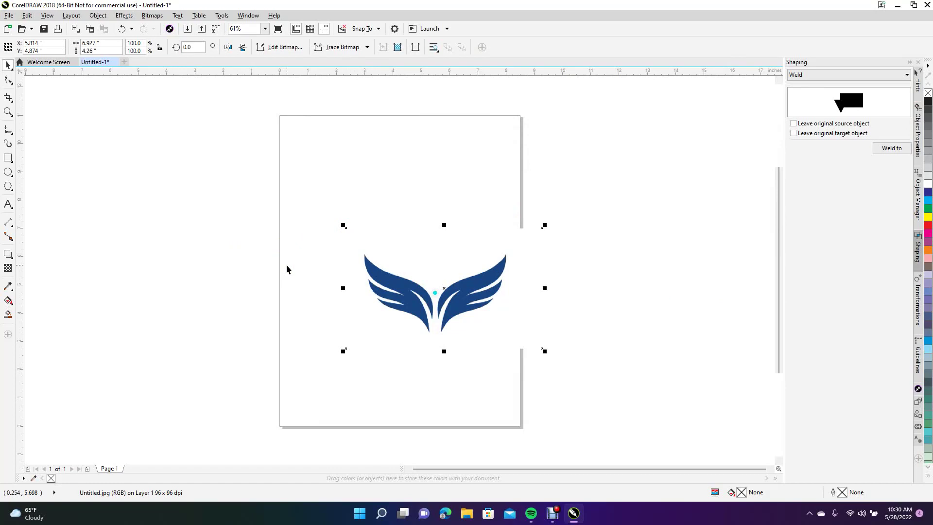
- Scale the imported logo bitmap down to about 33% and position it in the page's upper middle
left_click_drag(390, 281, 317, 225)
left_click_drag(271, 168, 311, 209)
left_click_drag(365, 238, 380, 247)
- Outline-trace the logo bitmap as a Detailed logo with the background removed, keeping the original image
right_click(380, 248)
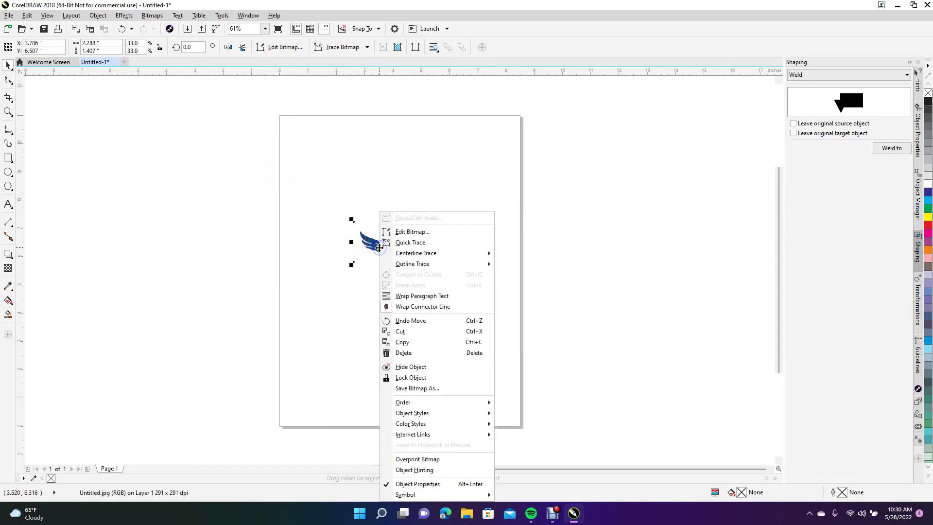
mouse_move(419, 271)
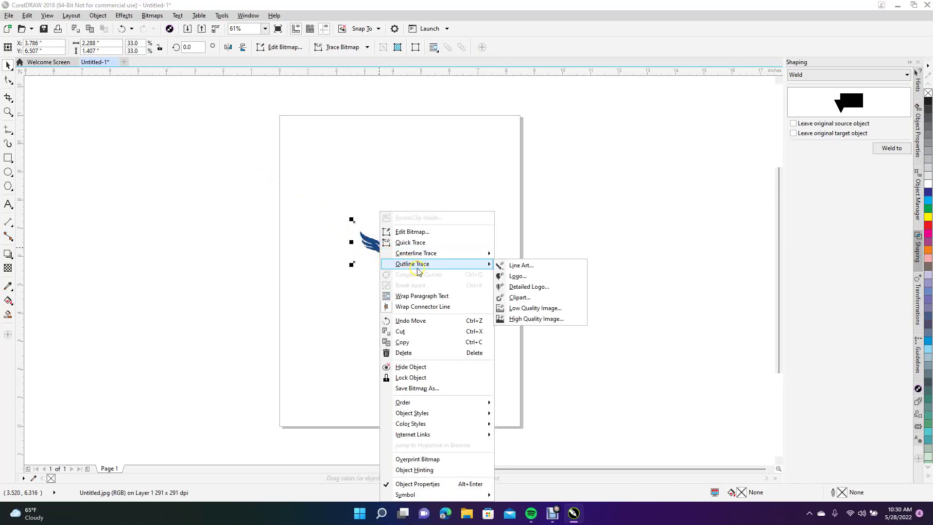
left_click(541, 292)
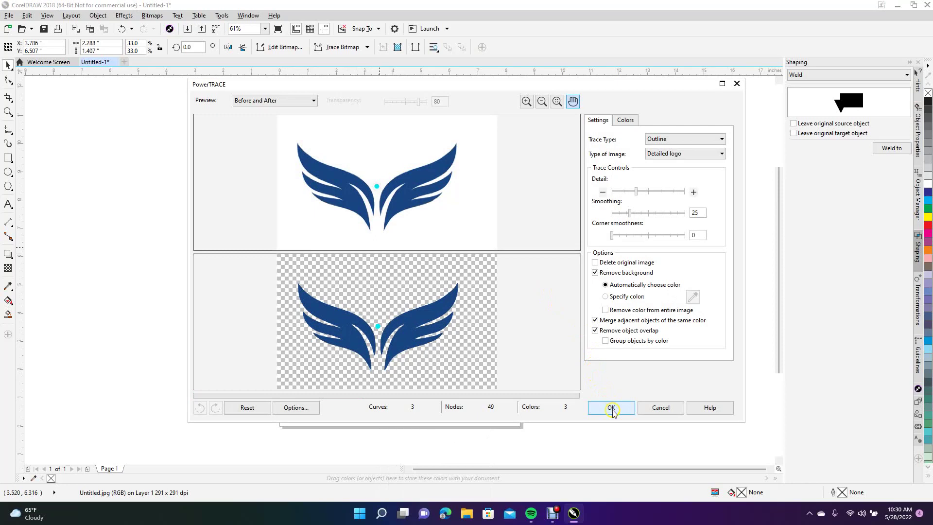
left_click(612, 408)
- Move the traced logo aside from the source bitmap and delete the original bitmap
left_click(371, 248)
left_click_drag(372, 248, 445, 247)
left_click(379, 249)
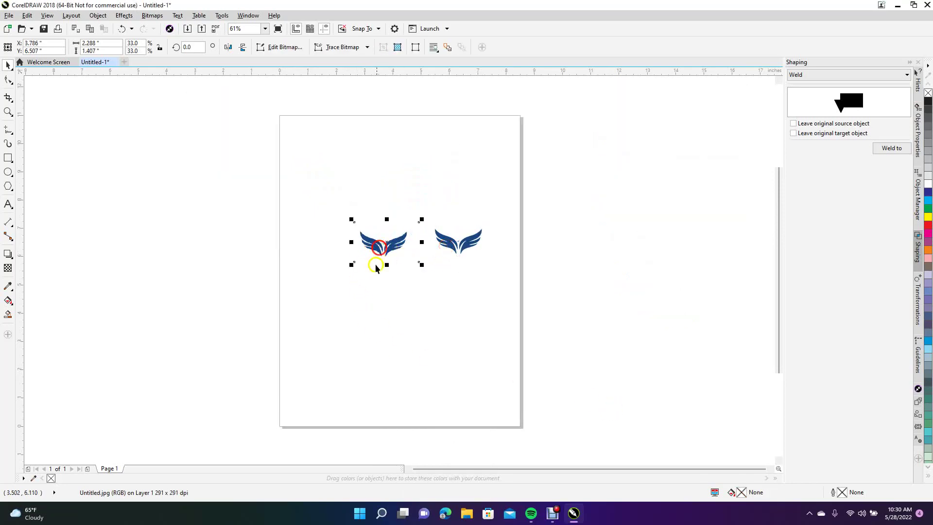
key("Delete")
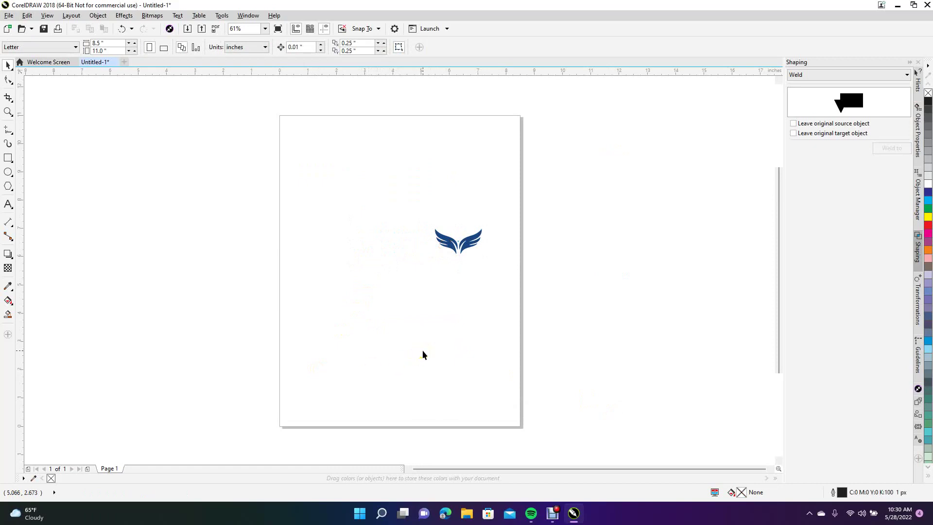
- Move the traced logo to open space lower on the page, ungroup it, and delete the small cyan dot between its wings
scroll(423, 355, "up", 3)
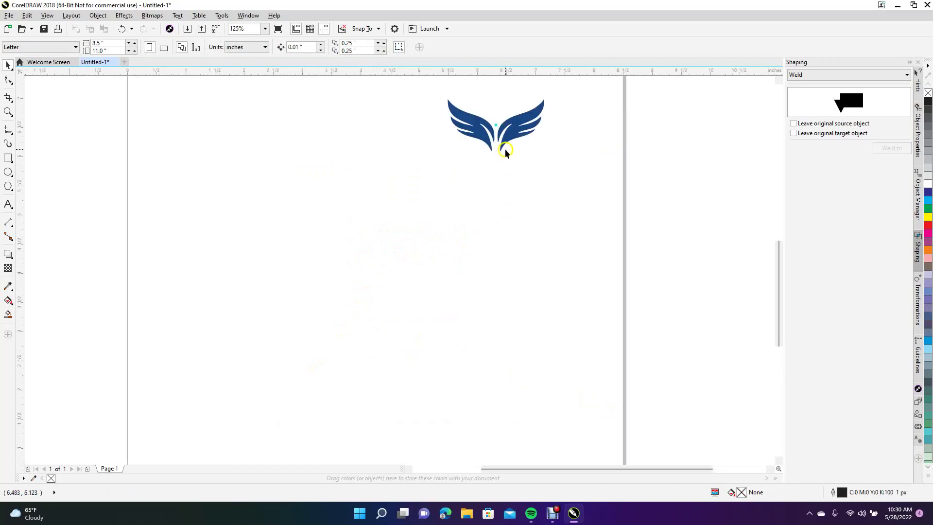
left_click(491, 164)
left_click_drag(506, 140, 354, 253)
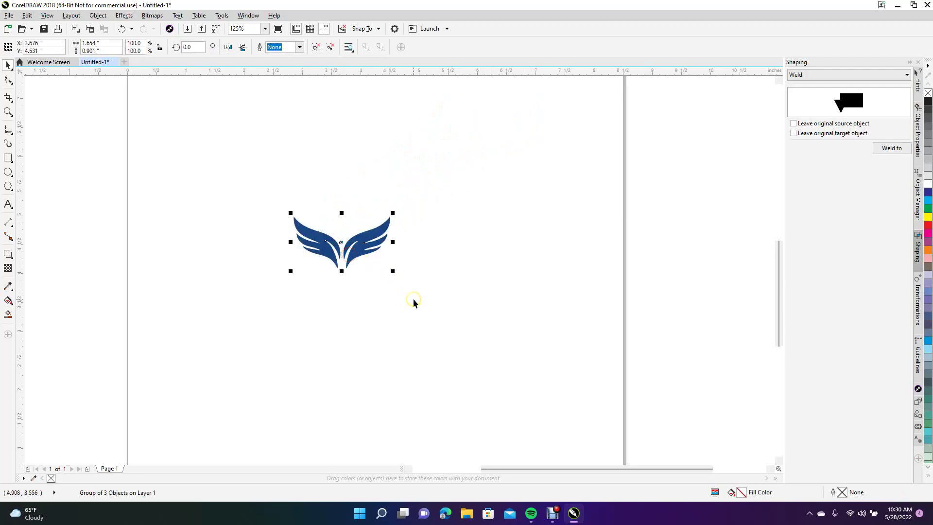
left_click(494, 266)
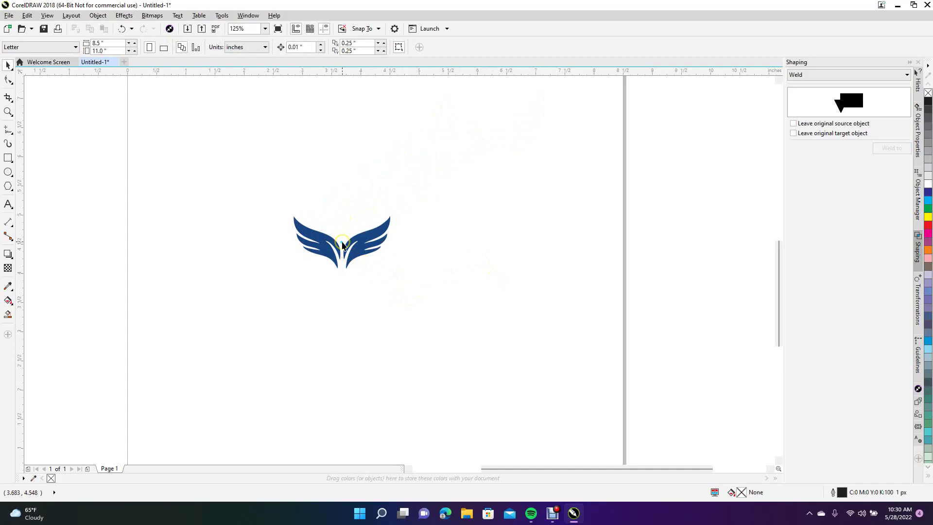
left_click(342, 243)
key("Delete")
- Group the two wing shapes and fill them with black
left_click_drag(276, 204, 450, 313)
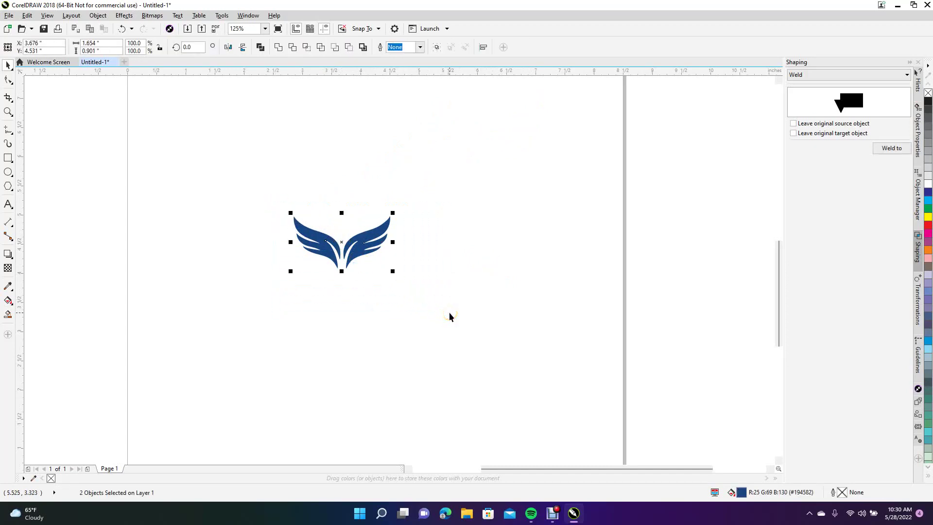
key("ctrl+g")
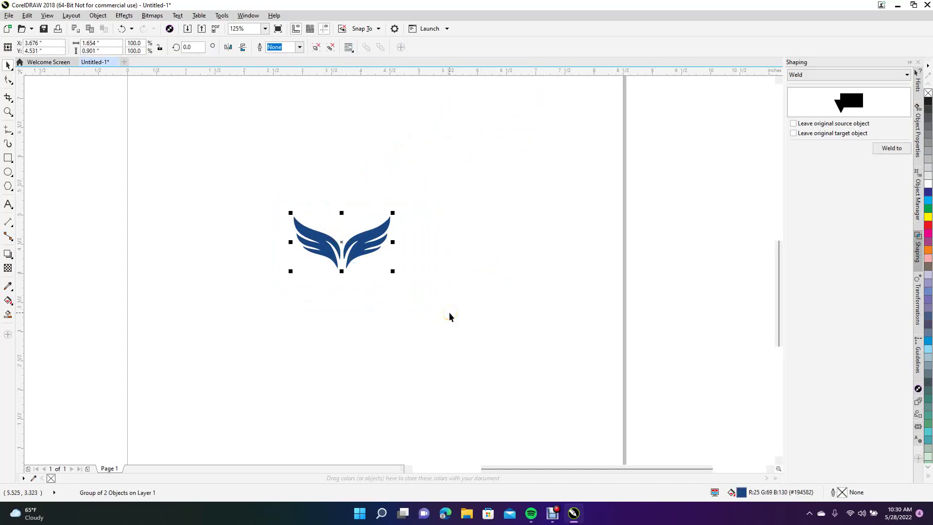
left_click(928, 102)
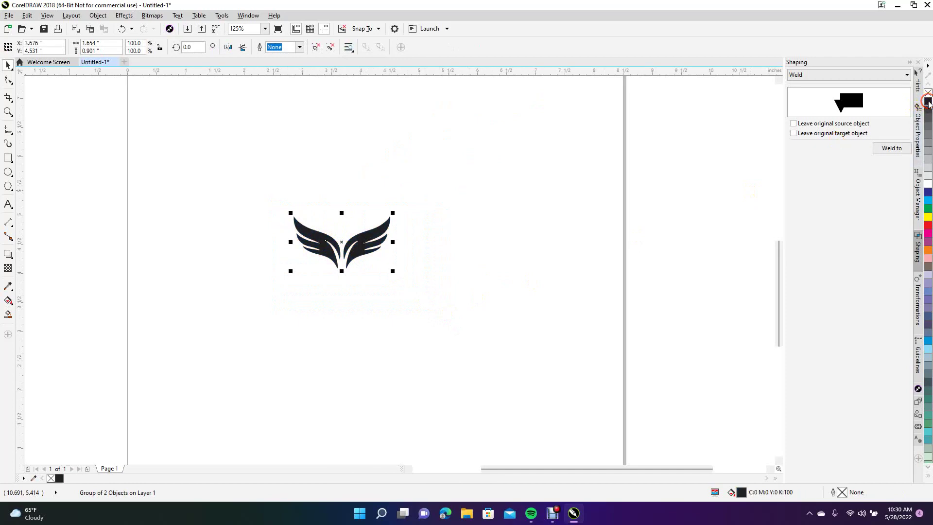
left_click(640, 199)
- Export only the selected wing group to the Desktop as the SVG file Untitled-1, using SVG 1.1 compatibility
left_click(370, 260)
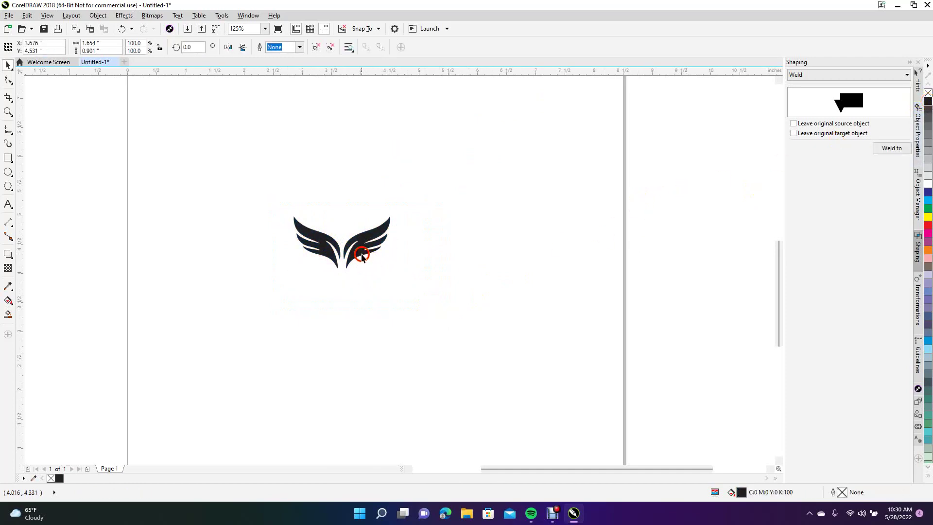
left_click(8, 15)
left_click(36, 177)
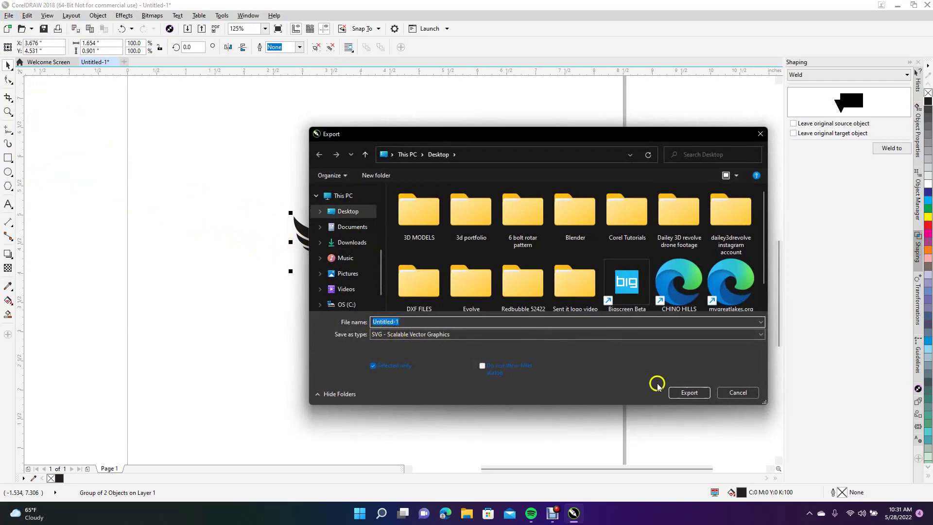
left_click(696, 393)
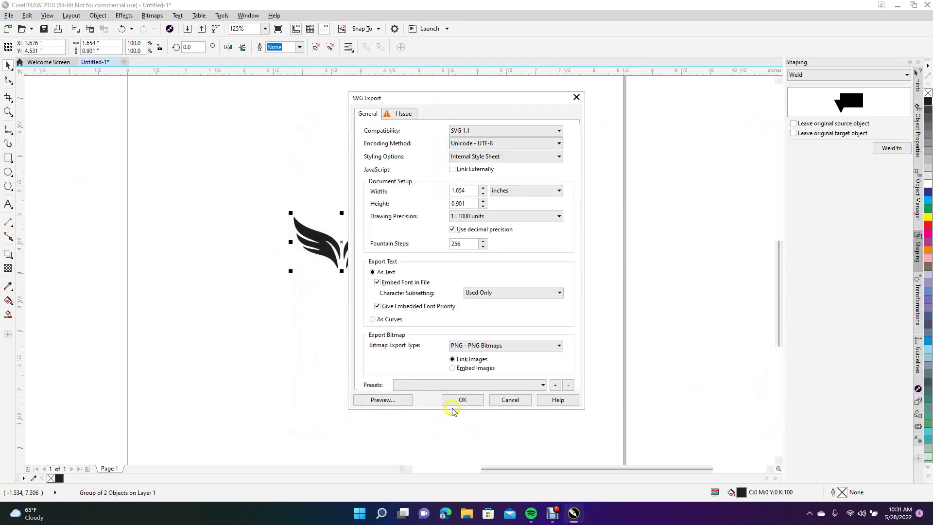
left_click(463, 400)
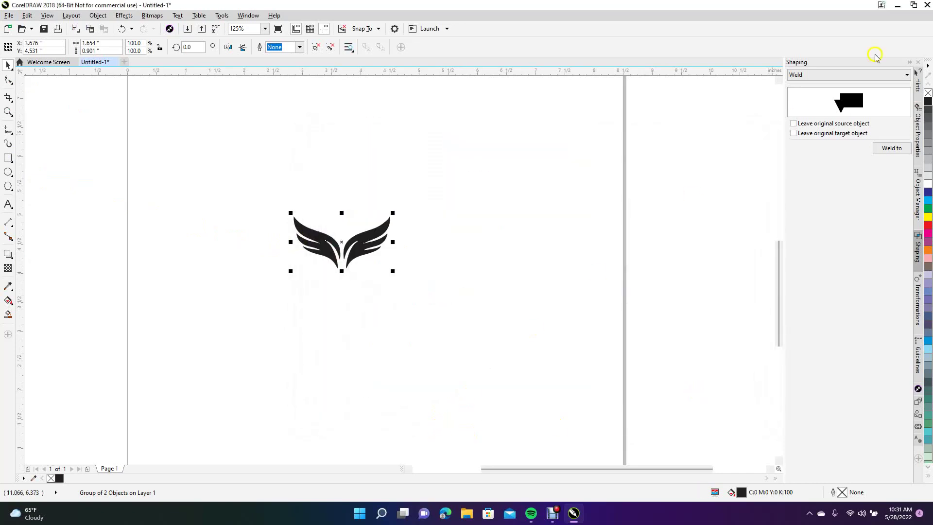
- Switch to FreeCAD 0.18, reposition its window so the desktop files are reachable, and create a new document
left_click(898, 6)
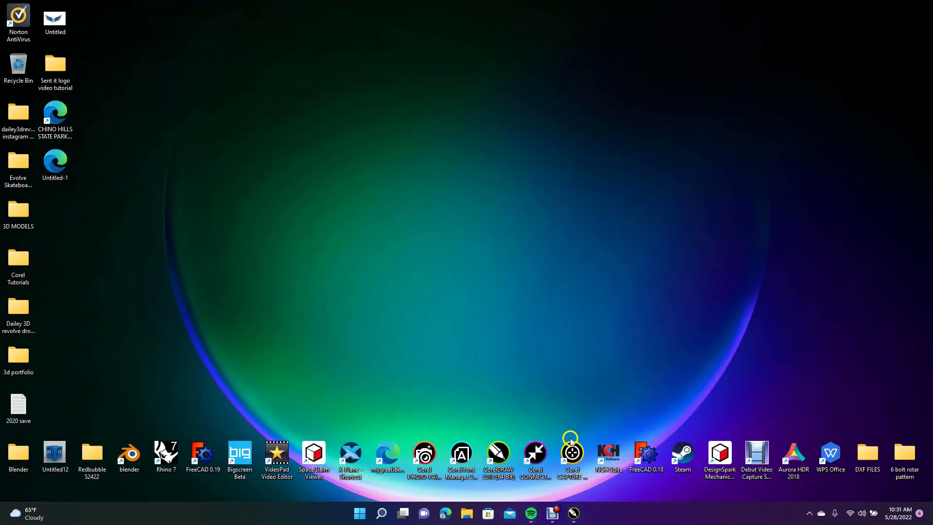
double_click(646, 455)
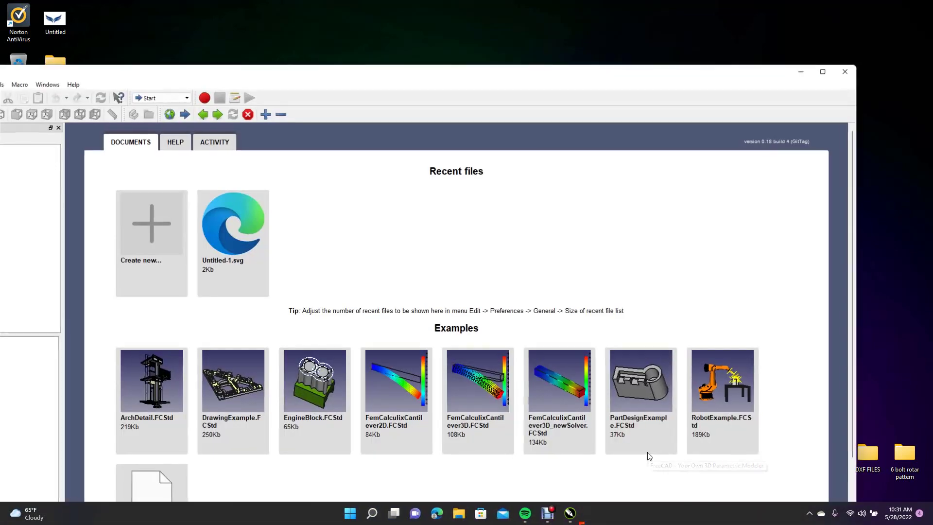
left_click_drag(294, 77, 475, 48)
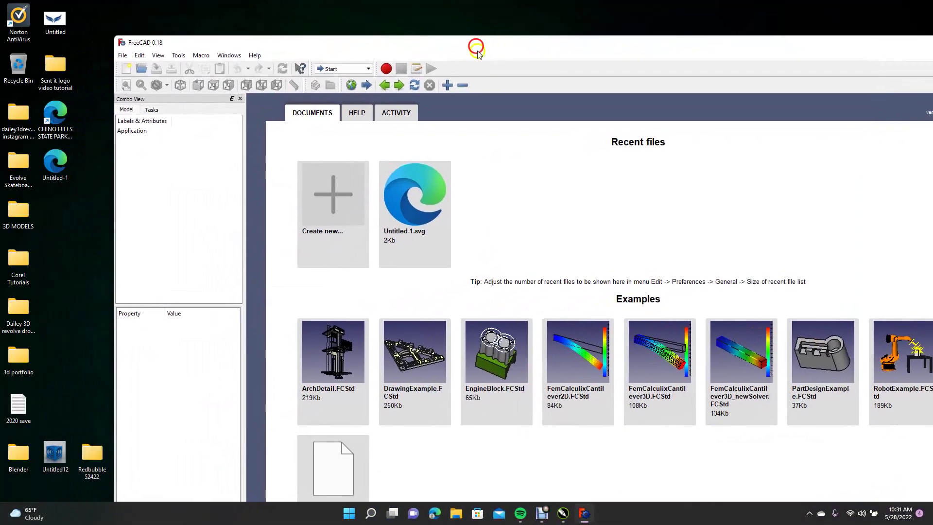
left_click(339, 203)
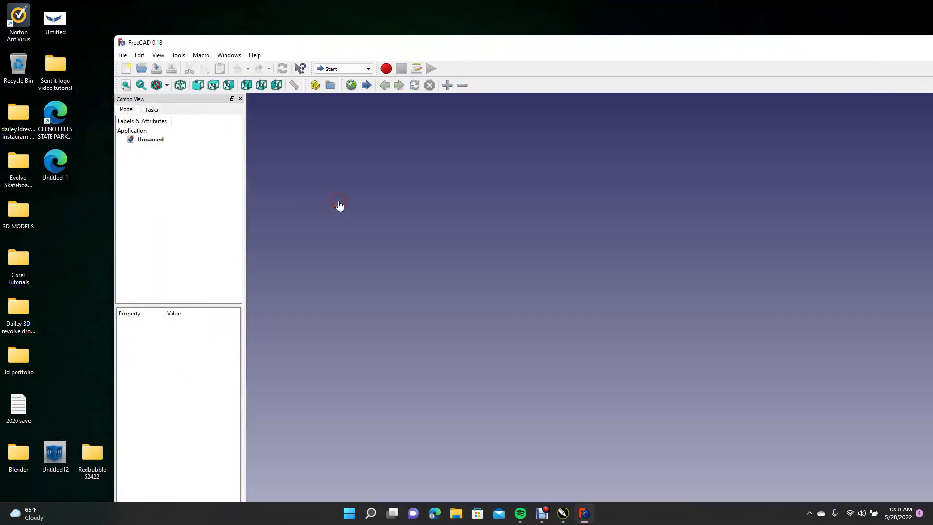
- Bring the Untitled-1 SVG file from the desktop into the document as geometry using importSVG
left_click_drag(57, 165, 407, 243)
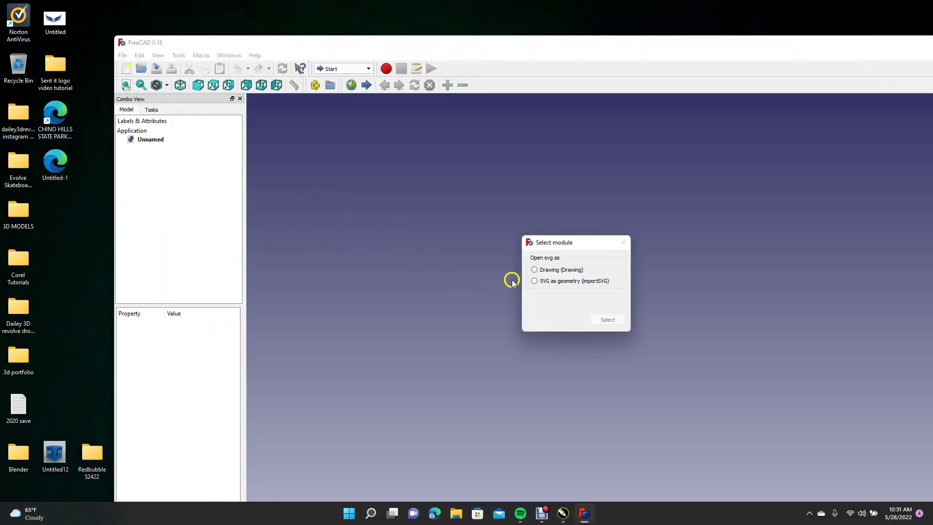
left_click(535, 281)
left_click(613, 321)
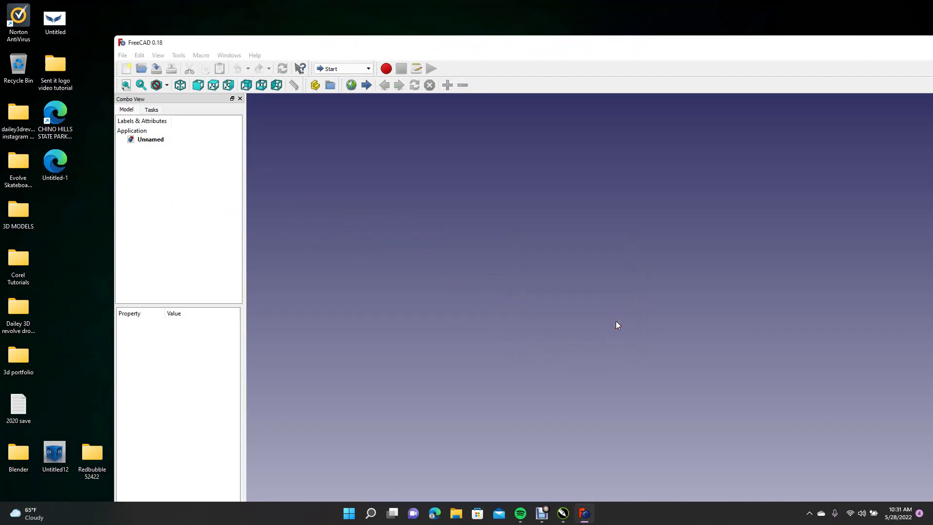
- Export both imported wing paths to the Desktop as a STEP with colors file, with a name beginning "test"
key("ctrl+a")
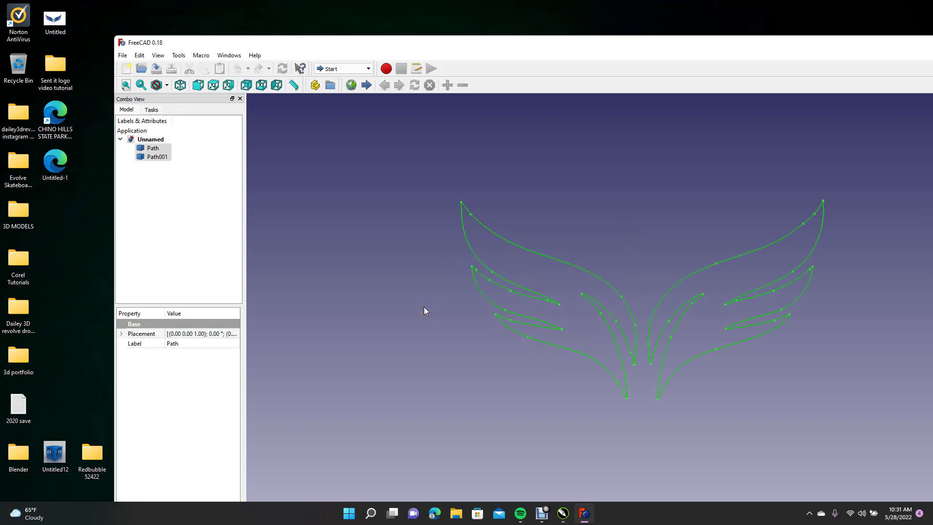
left_click(122, 56)
left_click(143, 176)
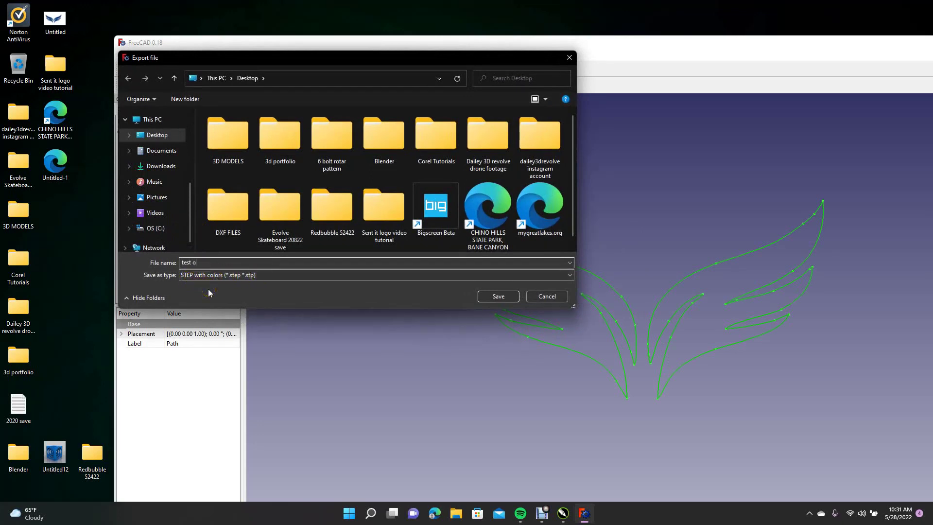
left_click(499, 296)
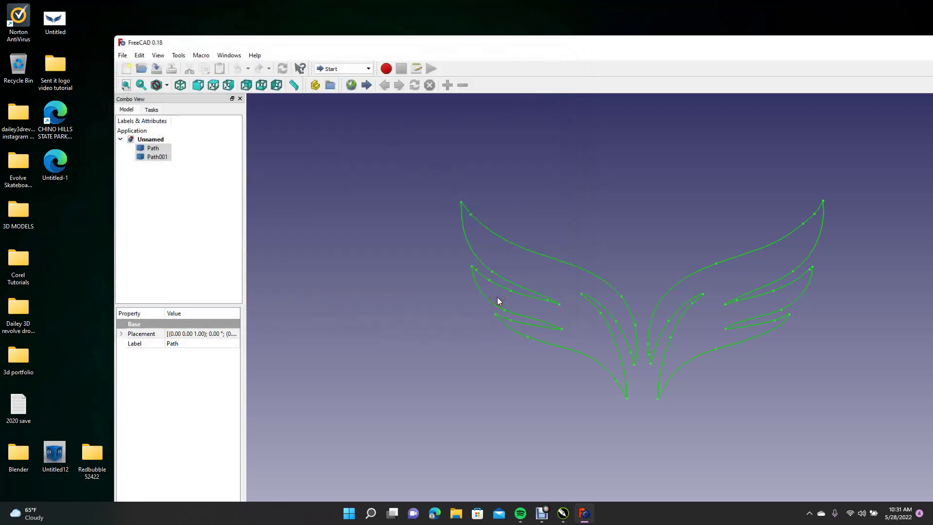
- Close FreeCAD and discard the unsaved document with the imported wing paths
left_click_drag(590, 42, 461, 44)
left_click(904, 45)
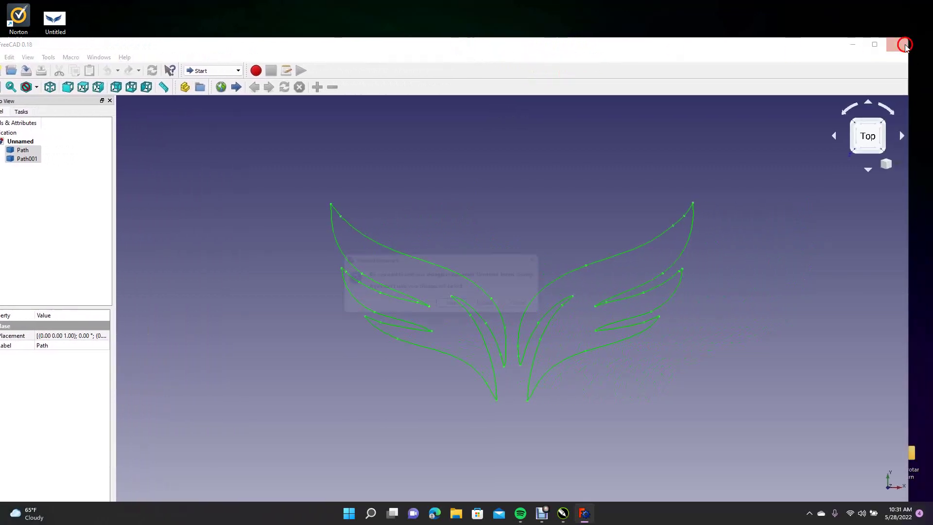
left_click(493, 306)
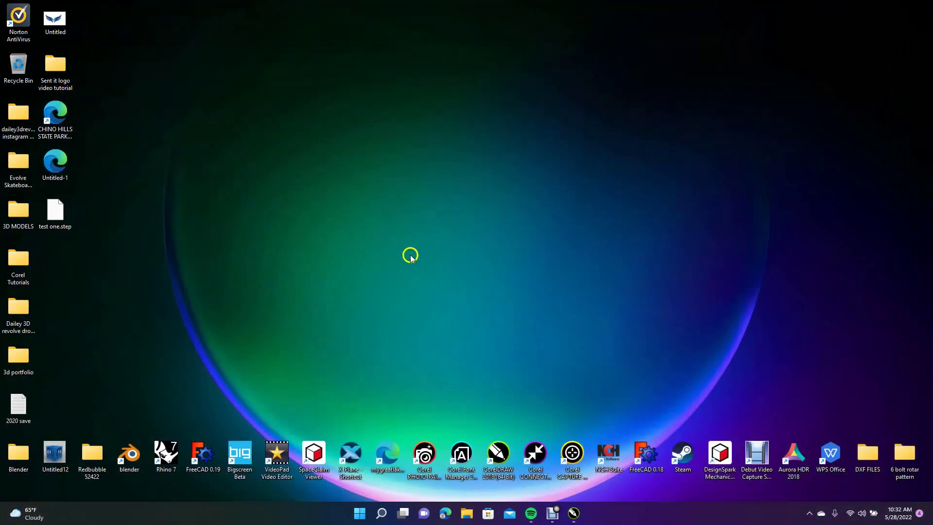
- Switch to DesignSpark Mechanical and create a new design
double_click(710, 456)
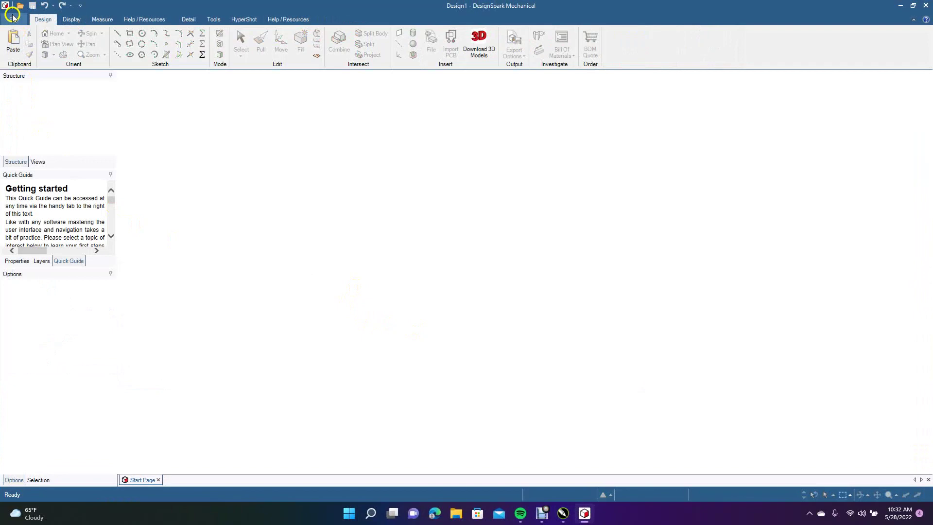
left_click(12, 17)
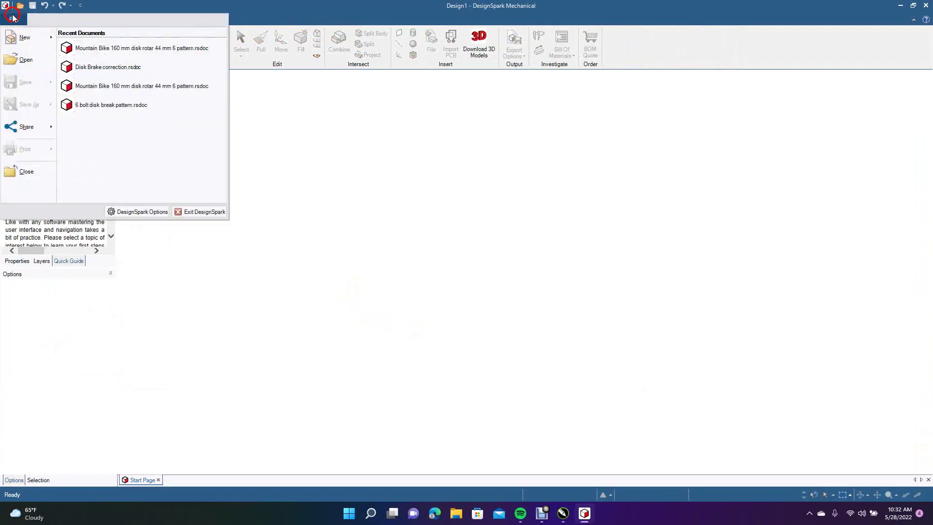
mouse_move(24, 37)
left_click(66, 47)
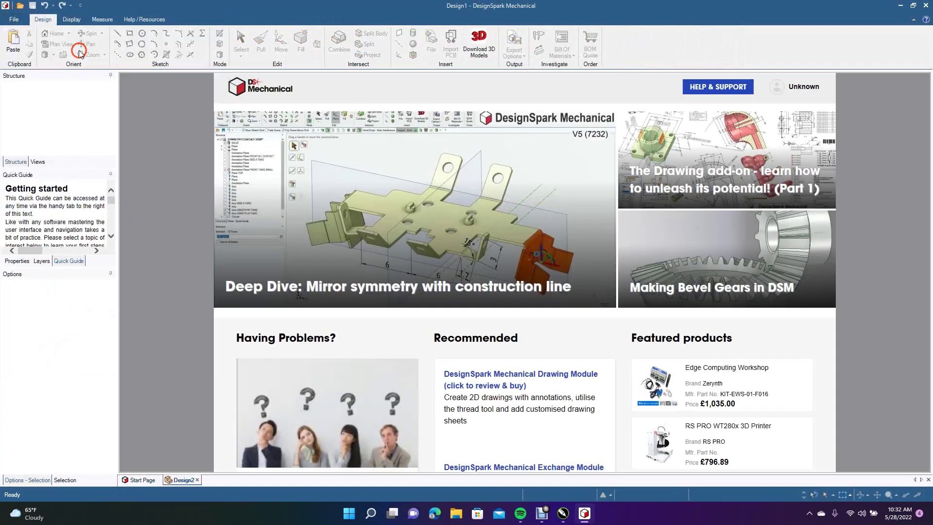
- Set the default units for all new documents to Imperial with lengths in inches
left_click(12, 21)
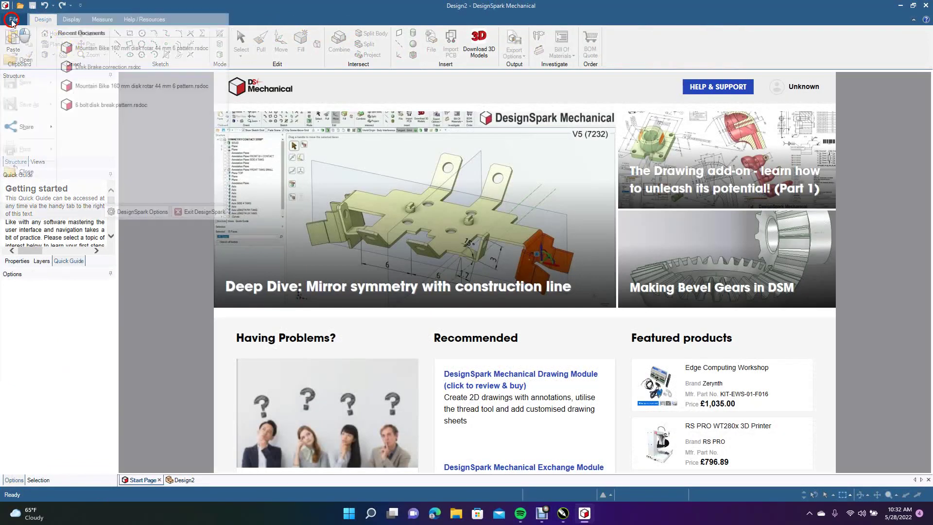
left_click(142, 212)
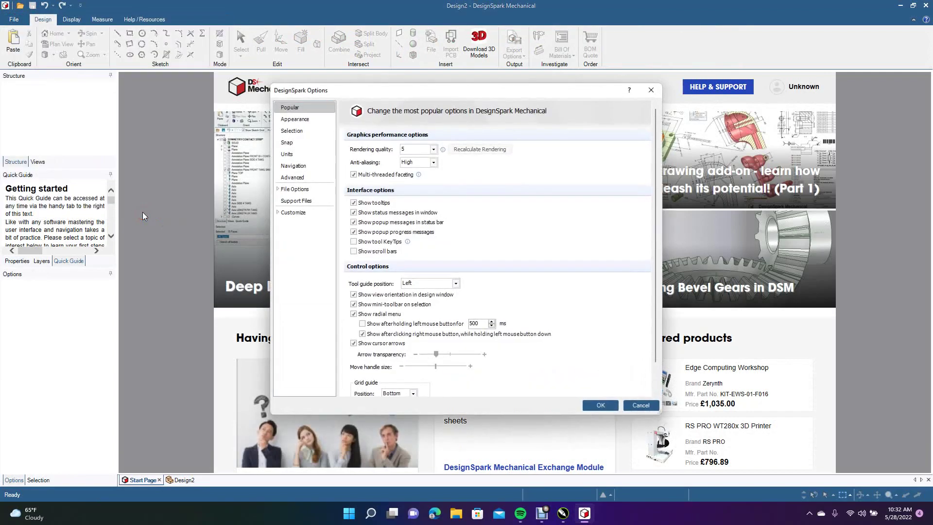
left_click(287, 154)
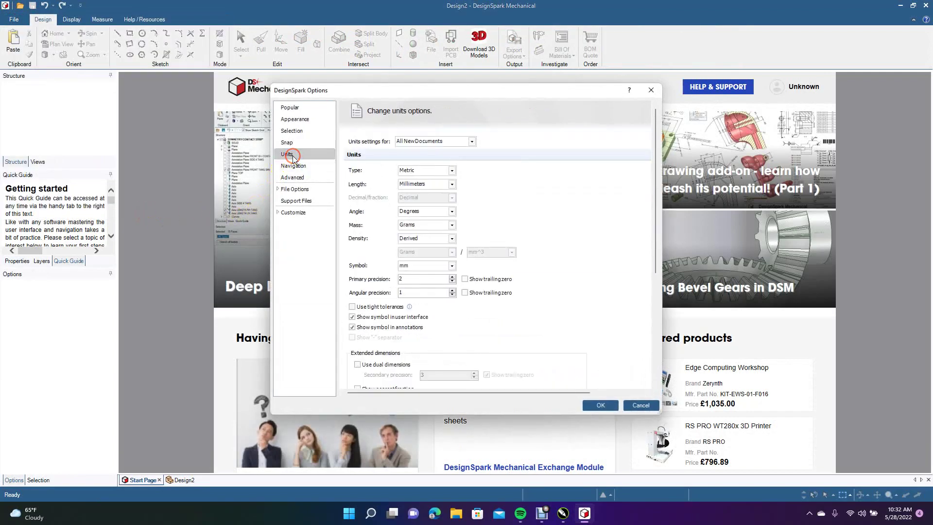
left_click(423, 171)
left_click(421, 182)
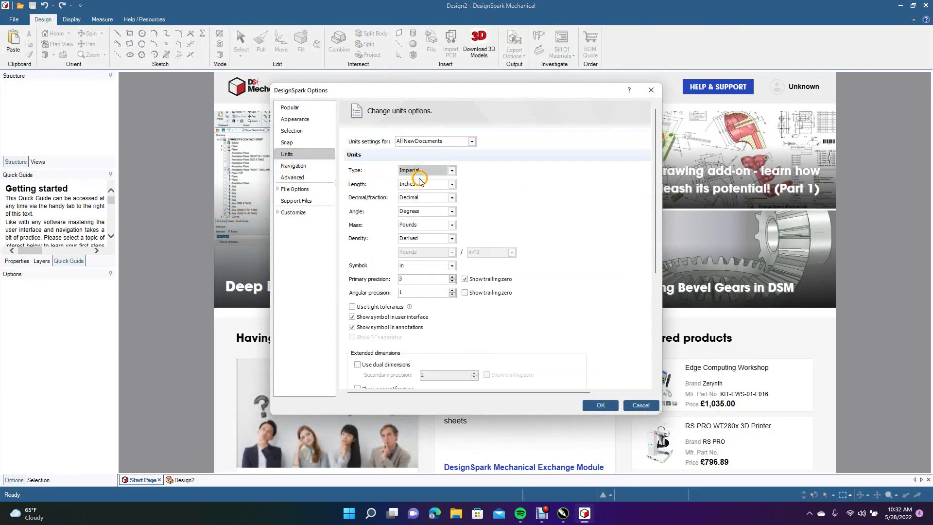
left_click(601, 406)
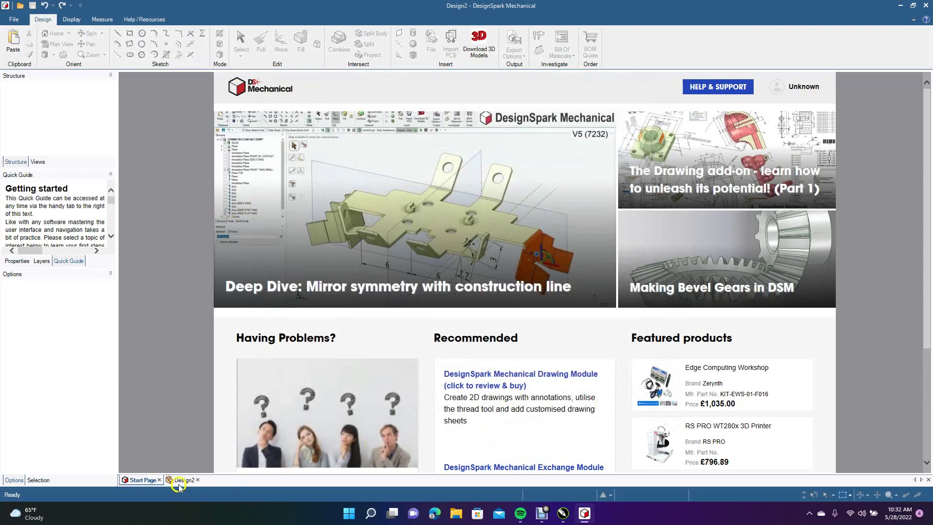
- Bring up the new design Design2 and set the units of this document to Imperial with lengths in inches
left_click(179, 480)
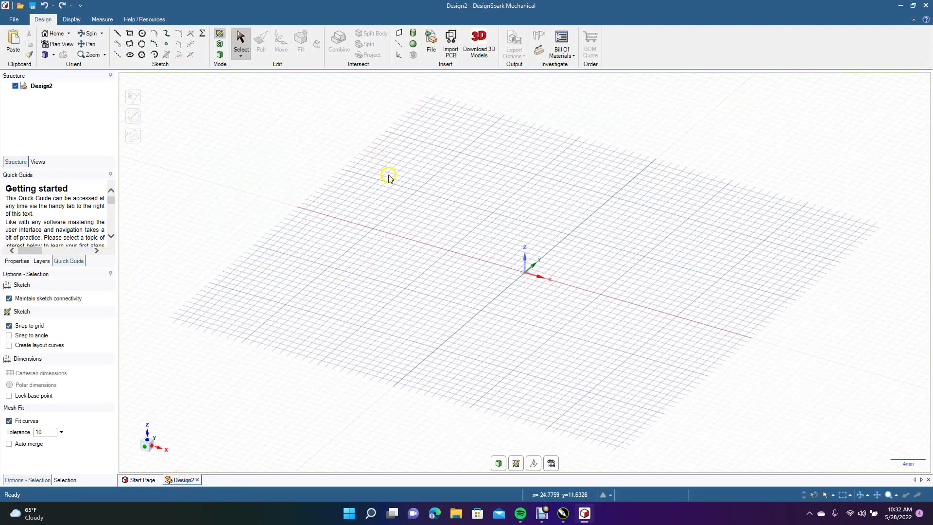
left_click(14, 20)
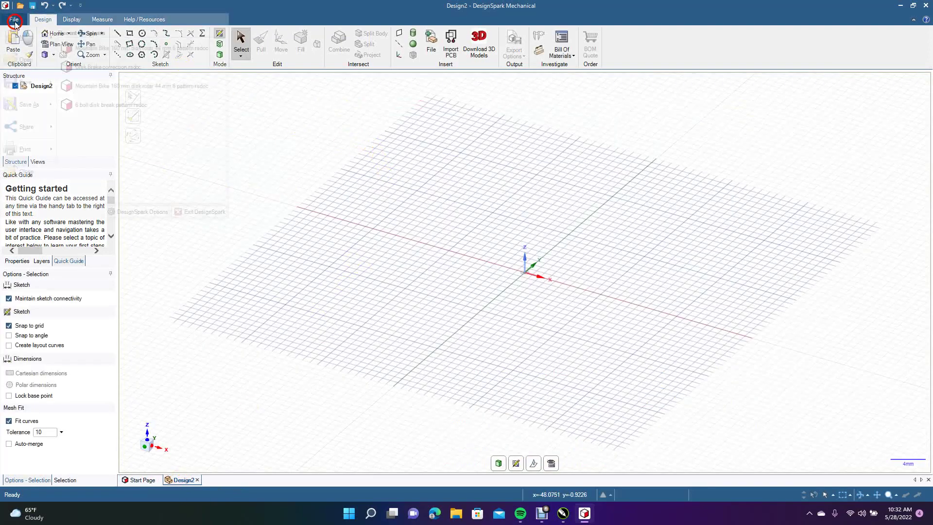
left_click(140, 213)
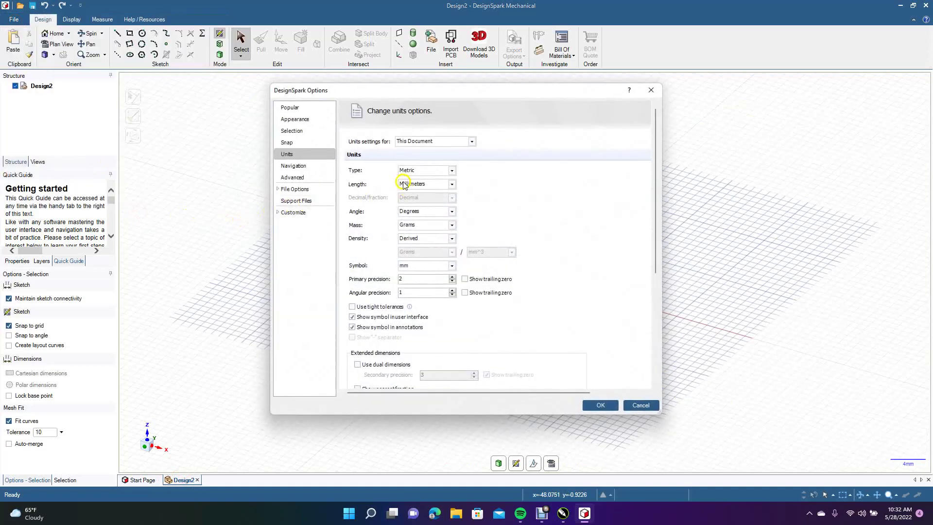
left_click(416, 171)
left_click(413, 187)
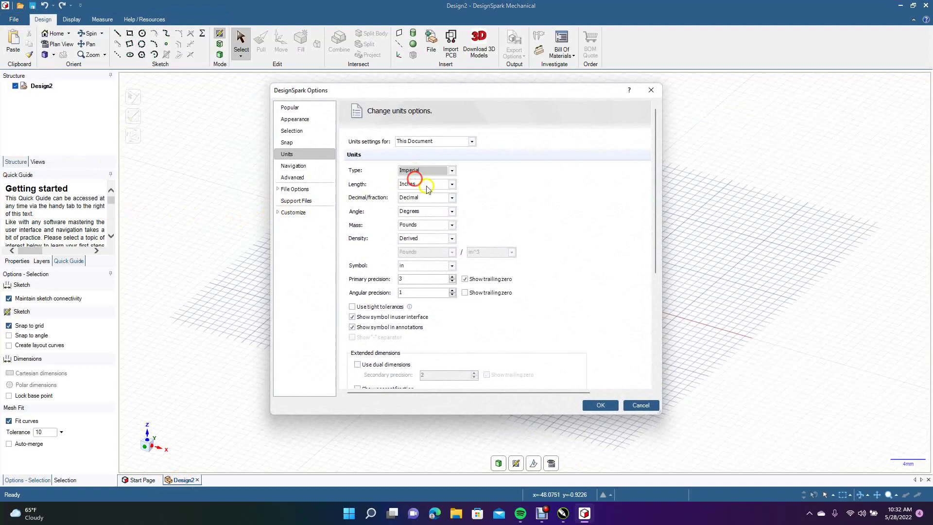
left_click(600, 404)
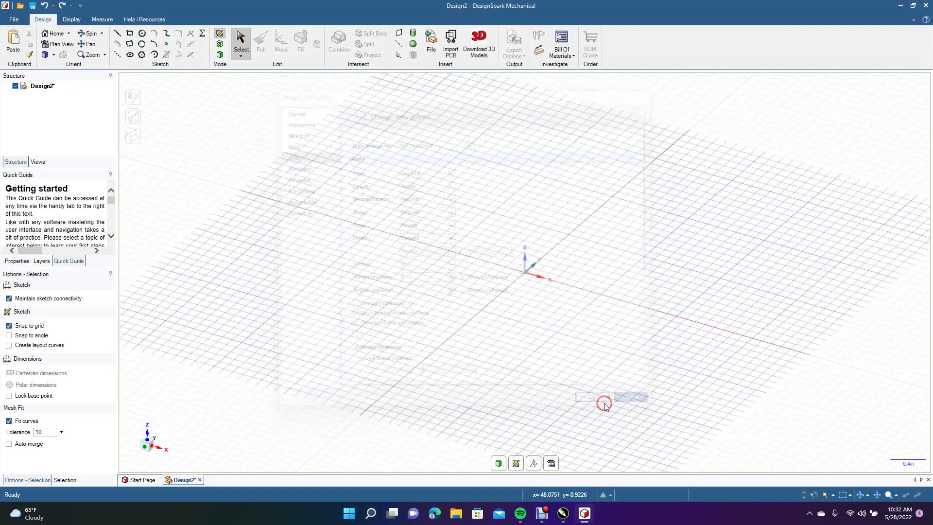
- Sketch an open line profile in plan view from the Y axis: 0.375 in across, 0.875 in down, 0.637 in slanting outward, 0.625 in down, 0.5 in back
left_click(552, 464)
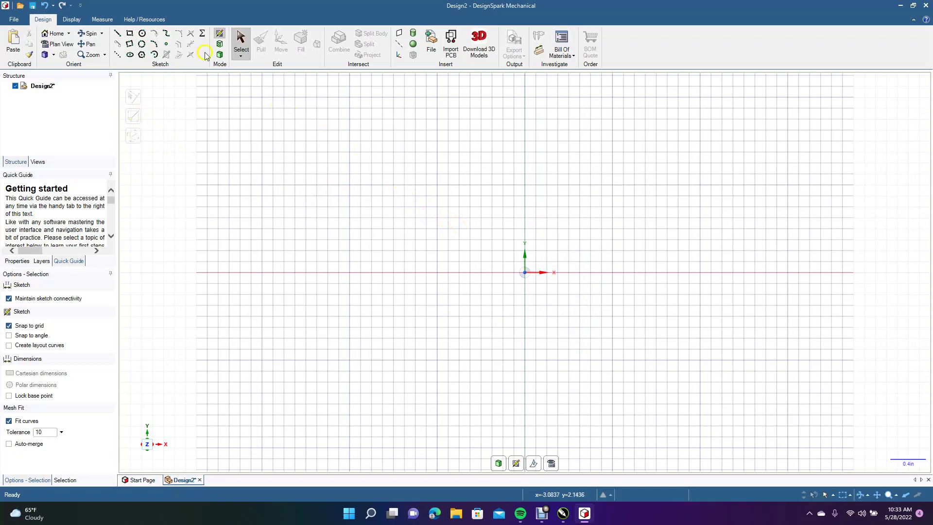
left_click(118, 33)
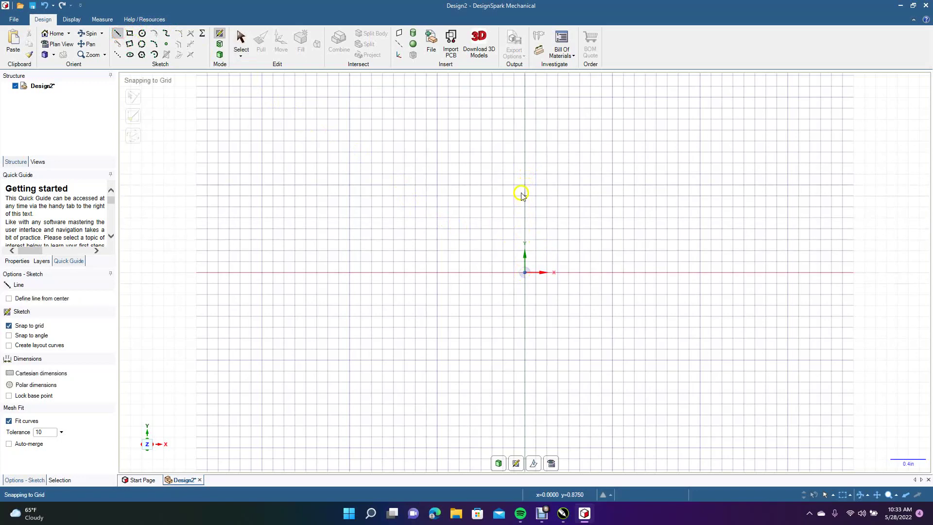
left_click(525, 174)
left_click(558, 174)
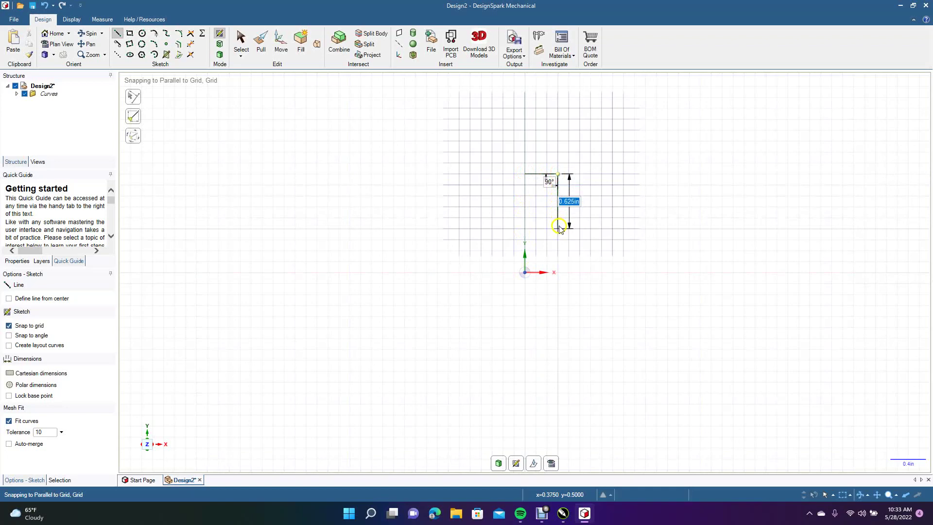
left_click(557, 251)
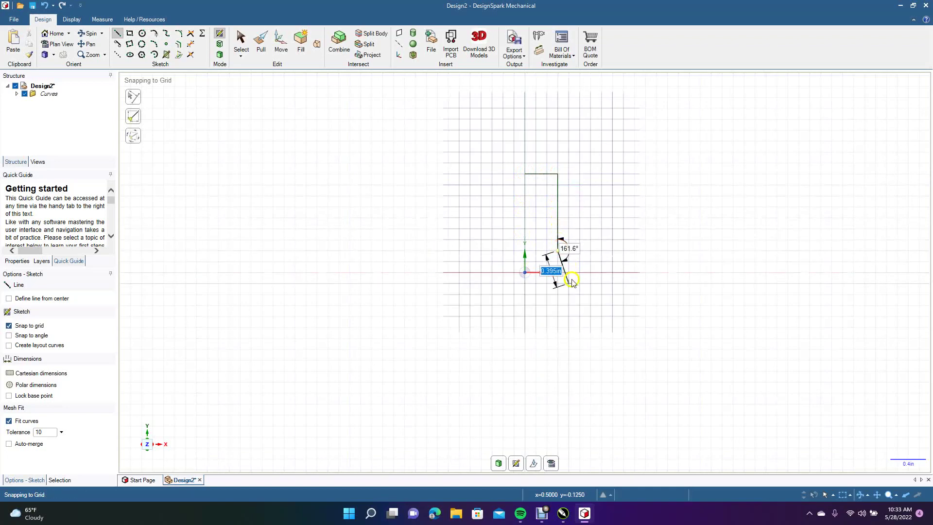
left_click(574, 307)
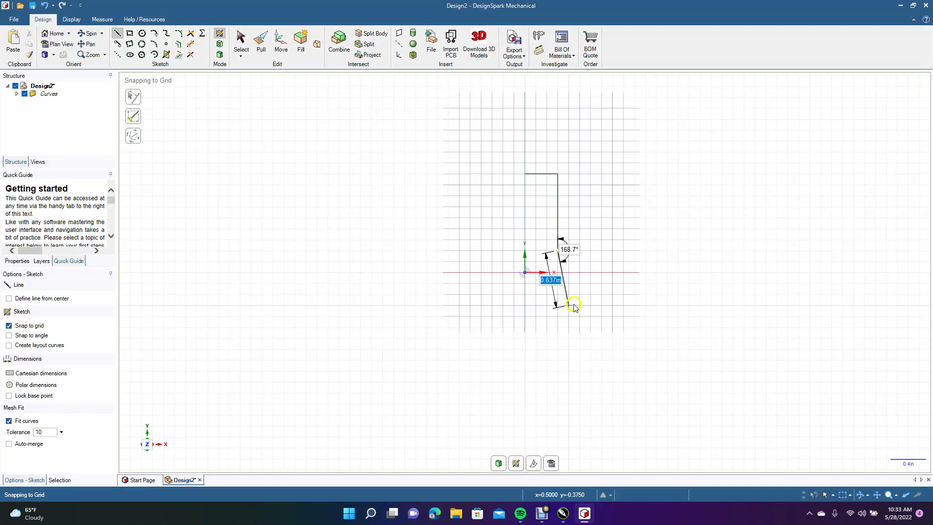
left_click(575, 305)
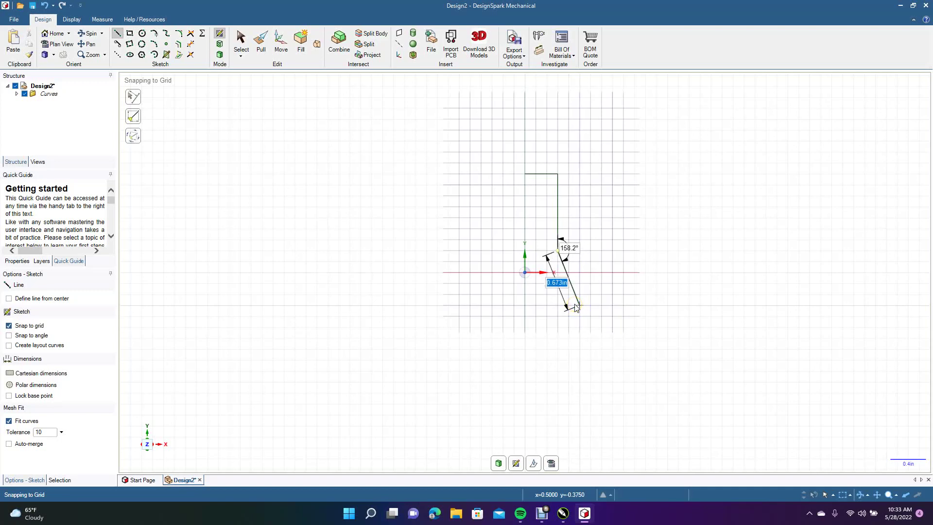
left_click(574, 305)
left_click(574, 306)
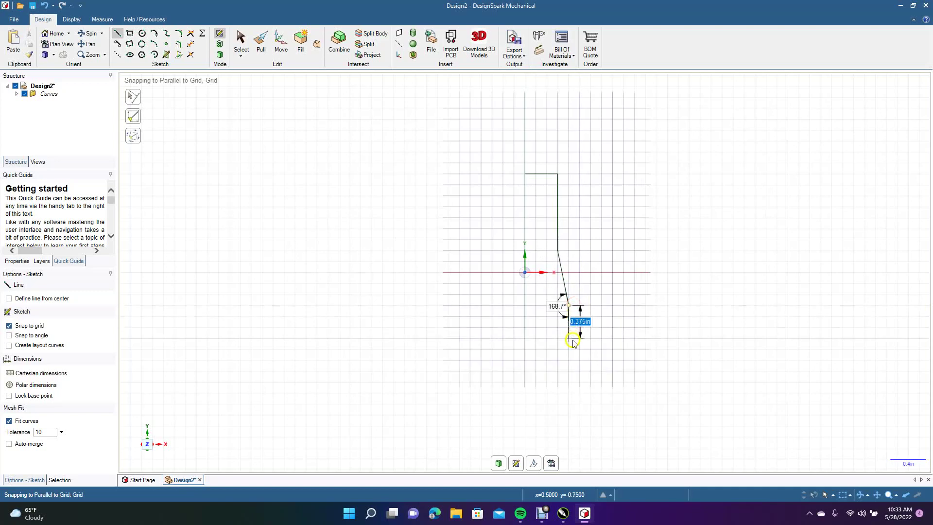
left_click(570, 361)
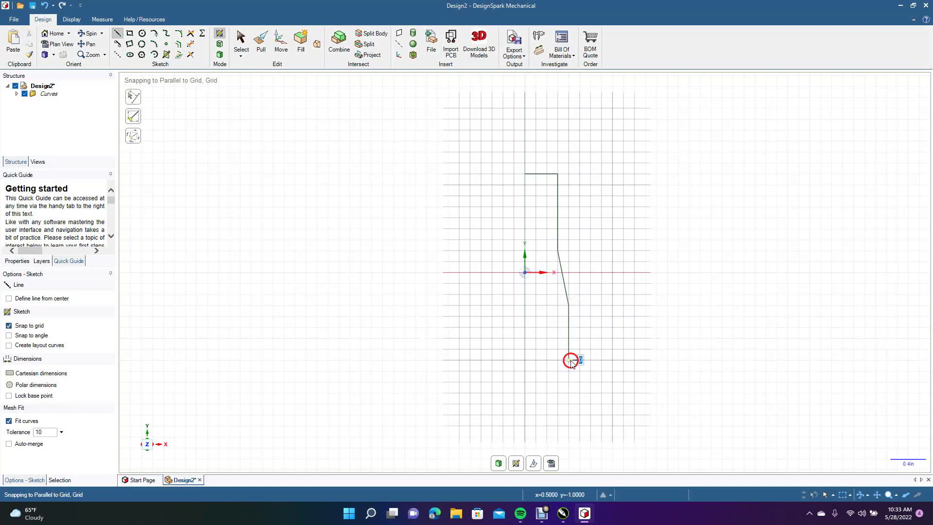
left_click(529, 360)
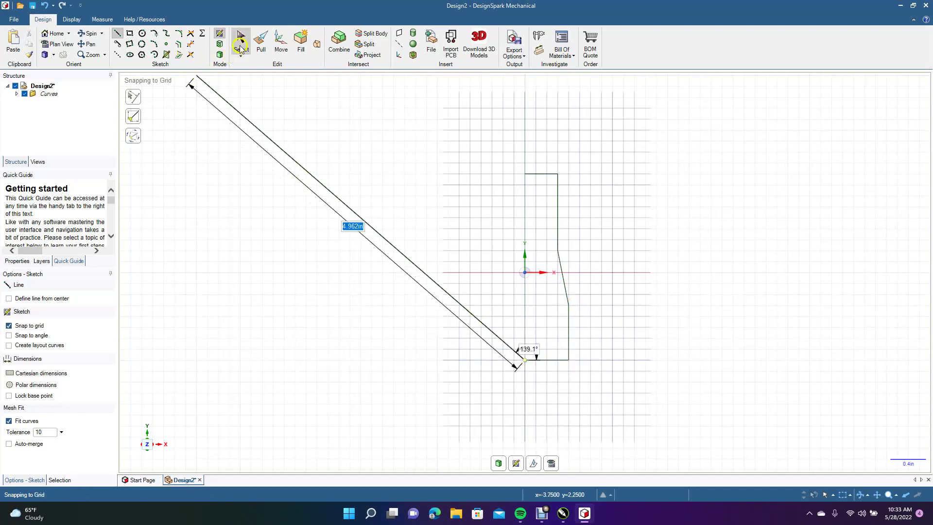
left_click(241, 42)
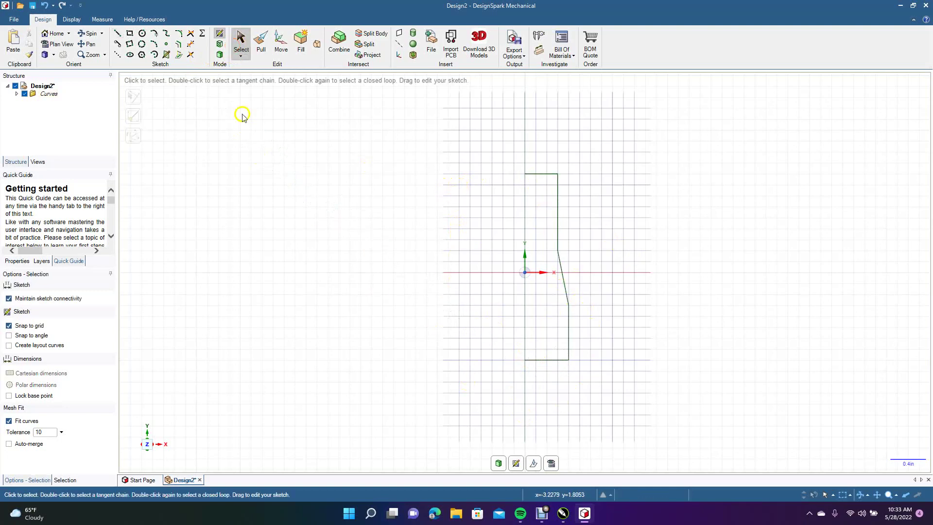
- Round the corners at both ends of the slanted segment with tangent arcs about 6.44 in and 5.05 in in diameter
left_click(181, 35)
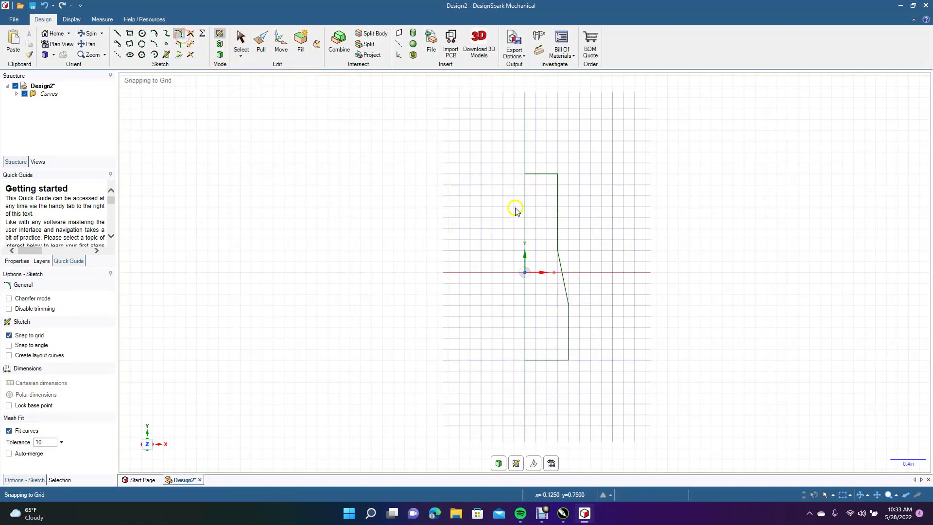
left_click(558, 231)
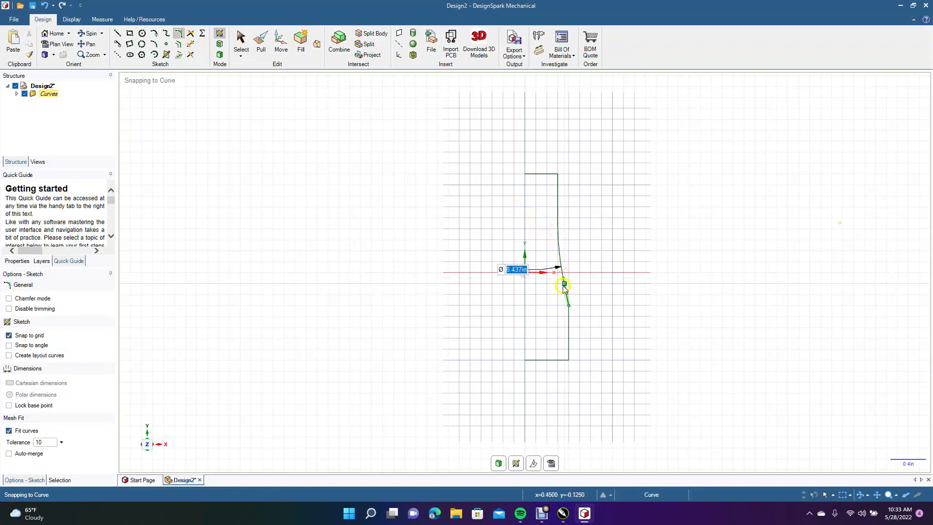
left_click(563, 280)
left_click(570, 329)
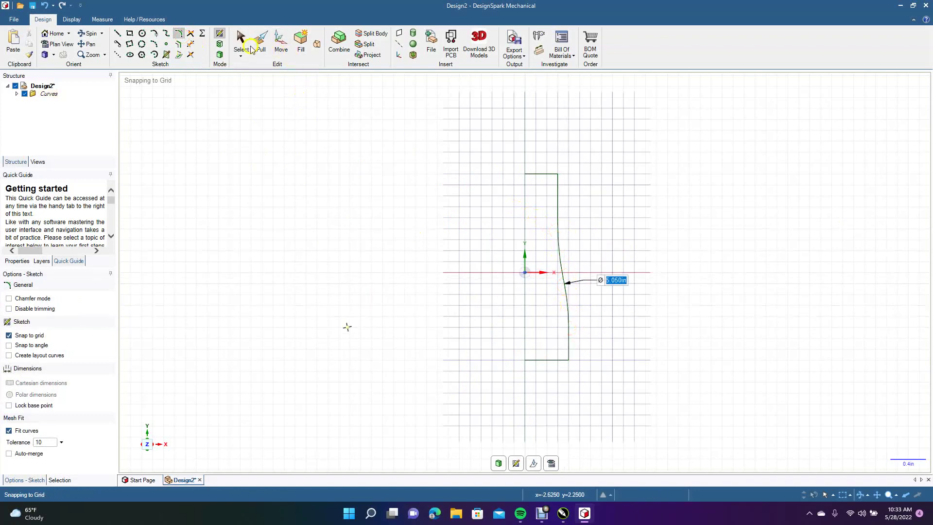
left_click(249, 48)
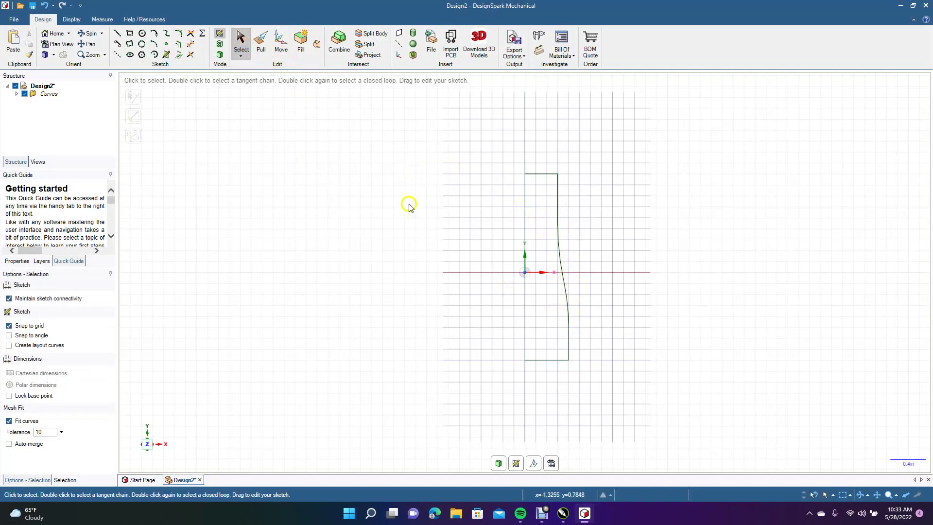
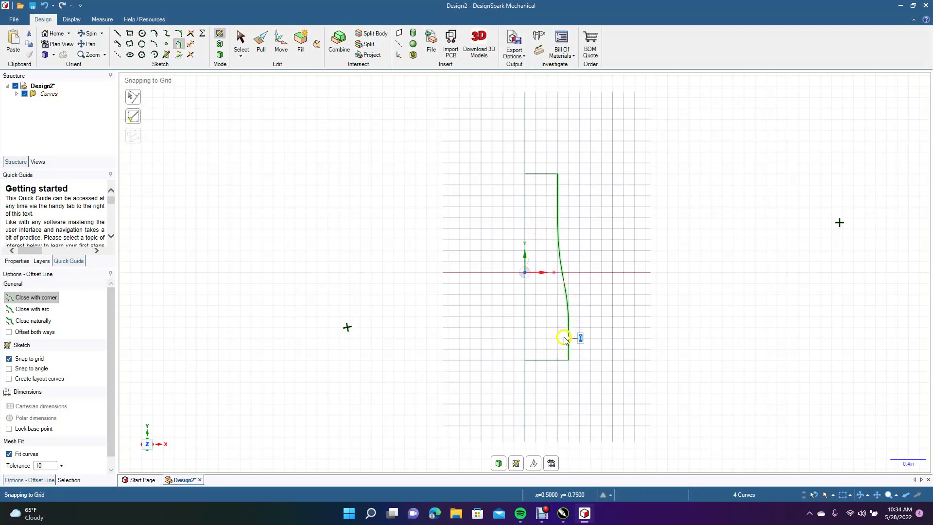
left_click(583, 331)
key("ctrl+z")
left_click(537, 174)
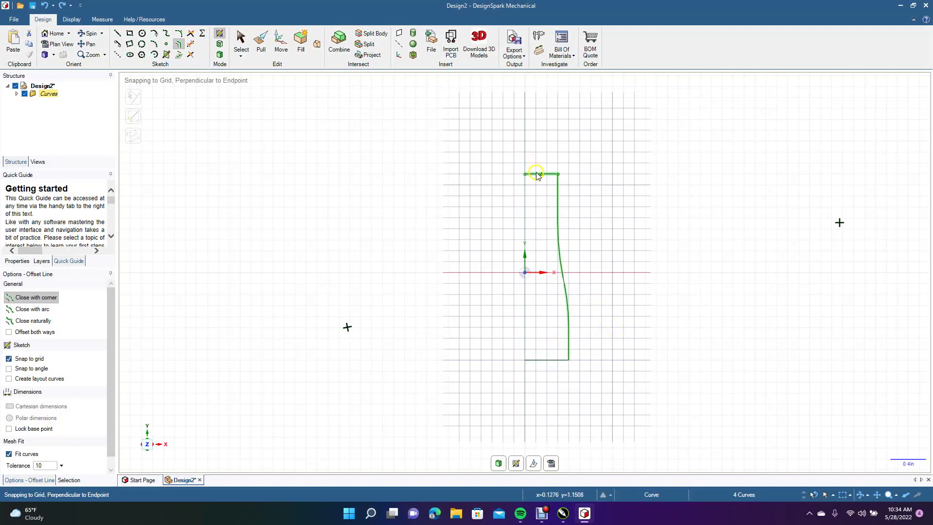
left_click(487, 175)
left_click(242, 48)
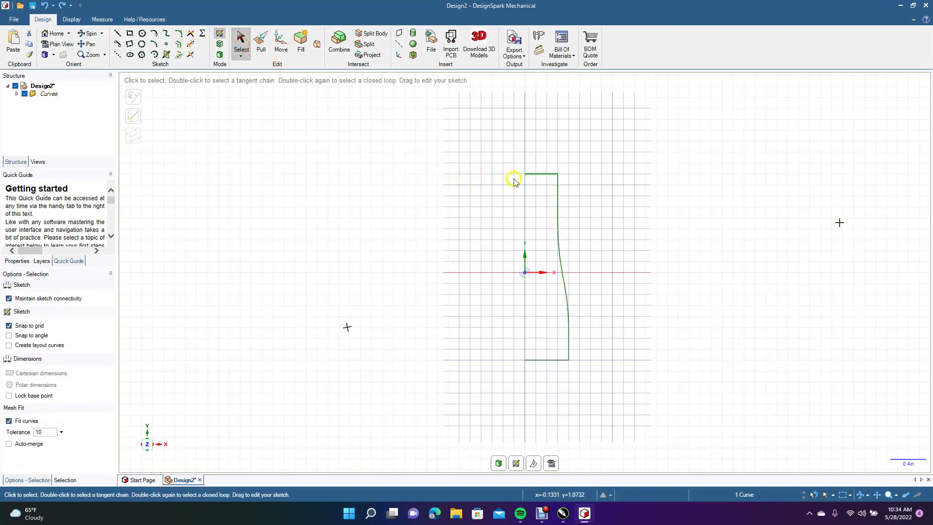
- Delete the horizontal lines at the upper and lower ends of the profile, keeping only the curved side outline
left_click(534, 175)
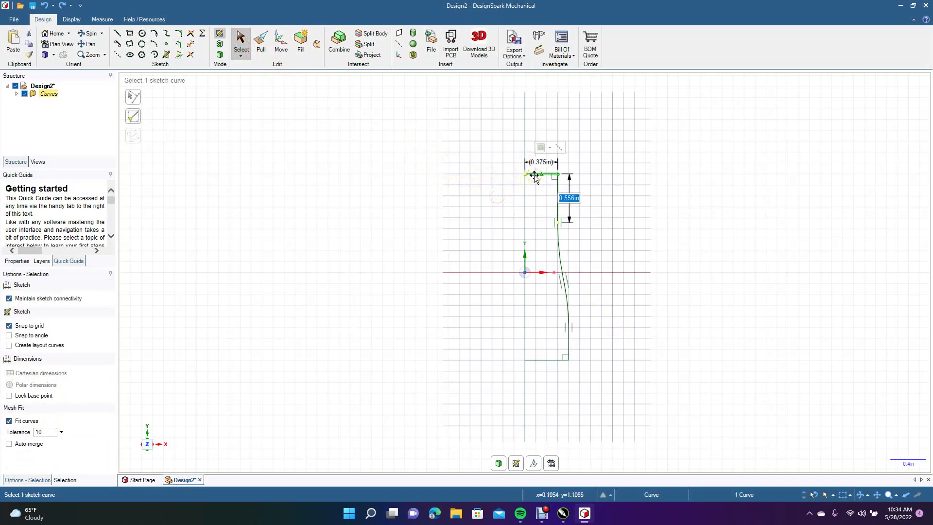
key("Delete")
left_click(549, 360)
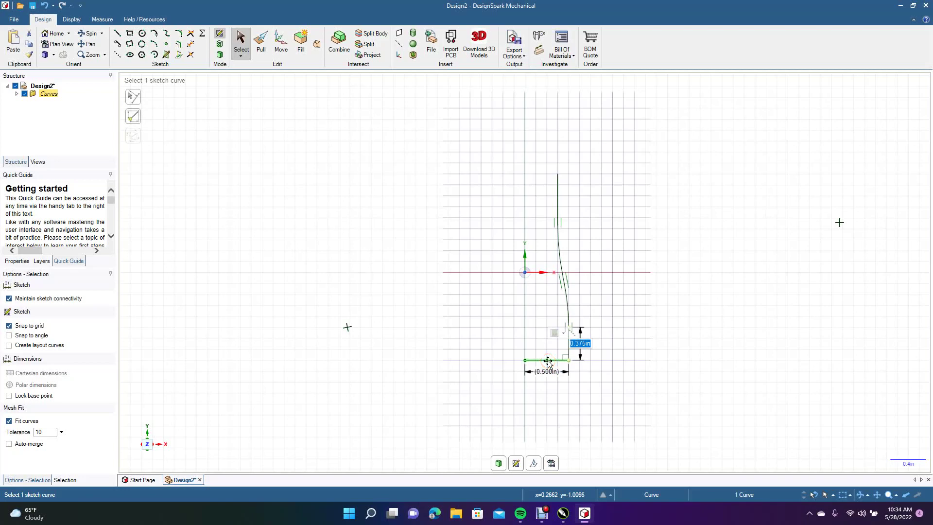
key("Delete")
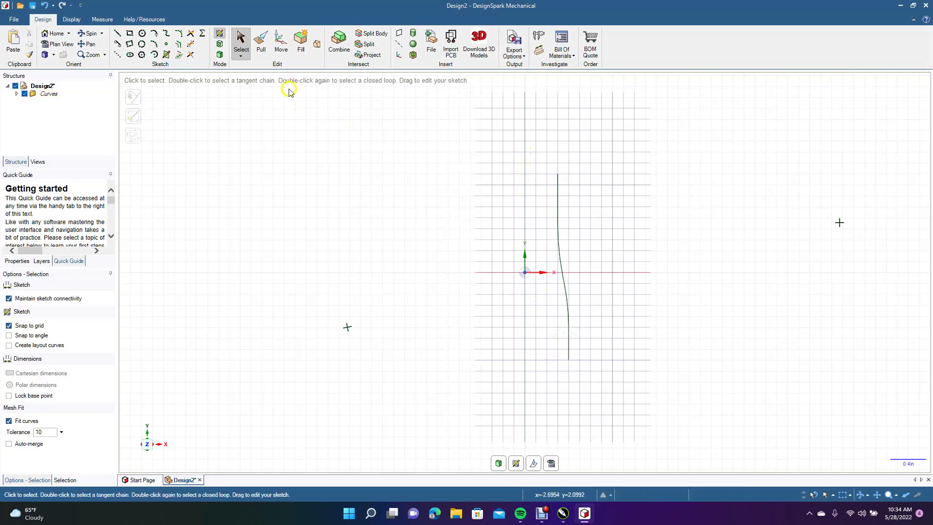
- Offset the whole side profile about 0.071 in toward the Y axis as a second parallel curve, with grid snapping off
left_click_drag(543, 158, 590, 384)
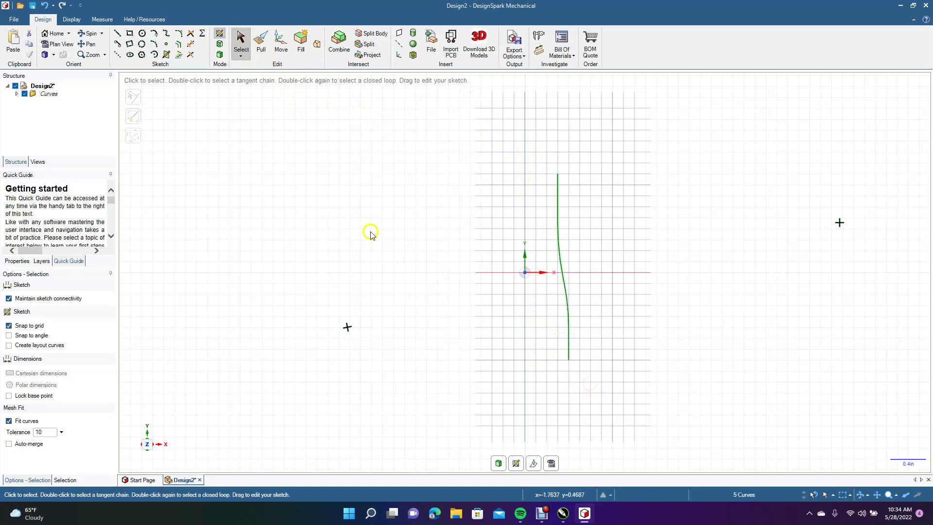
left_click(179, 44)
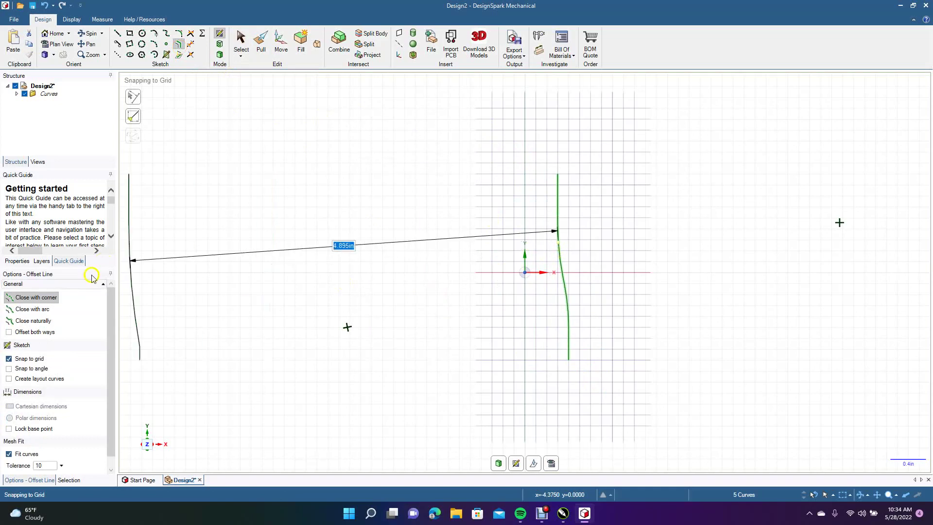
left_click(27, 359)
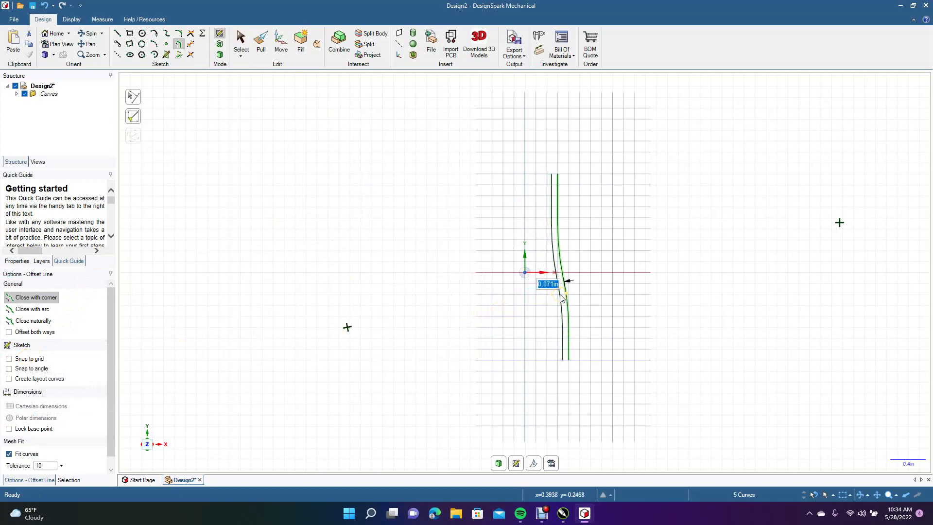
left_click(562, 297)
left_click(241, 42)
left_click(340, 182)
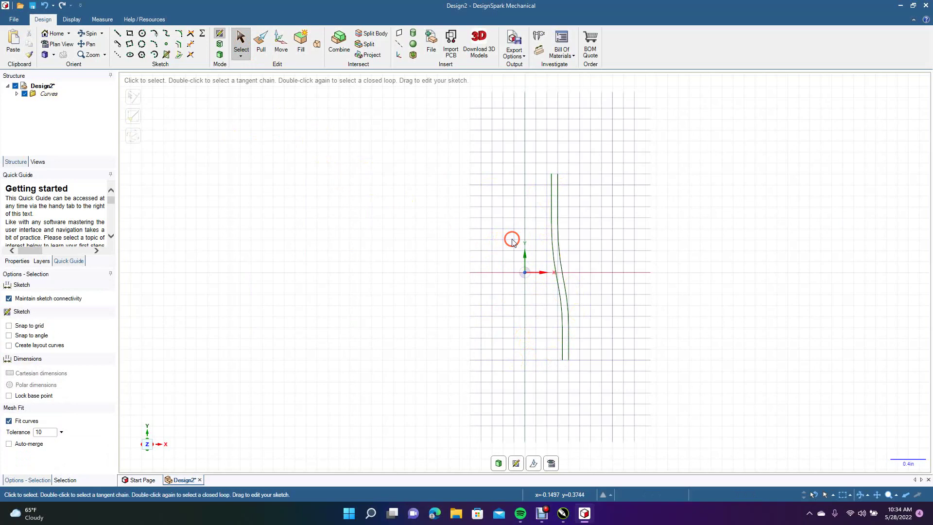
- Close the upper end of the two parallel curves with a short horizontal line between their endpoints
scroll(512, 242, "up", 5)
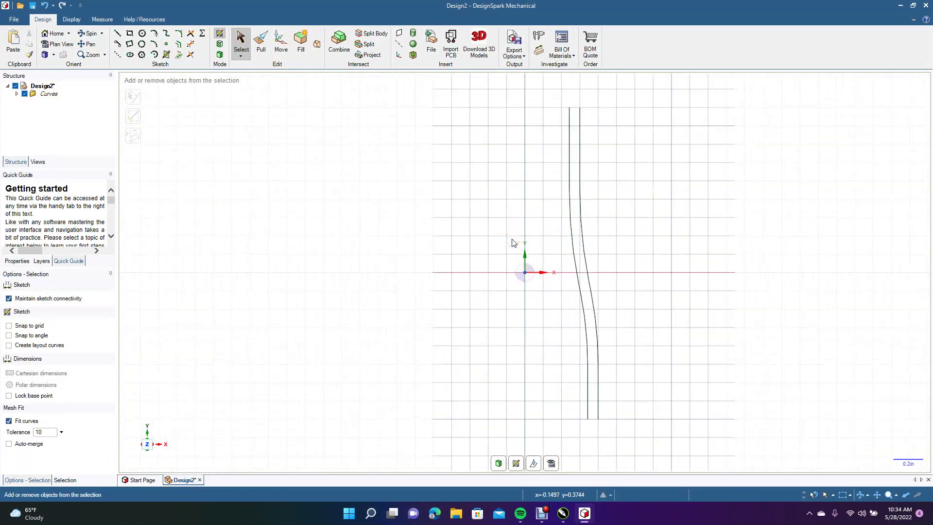
left_click(118, 37)
left_click(88, 44)
left_click_drag(258, 144, 245, 186)
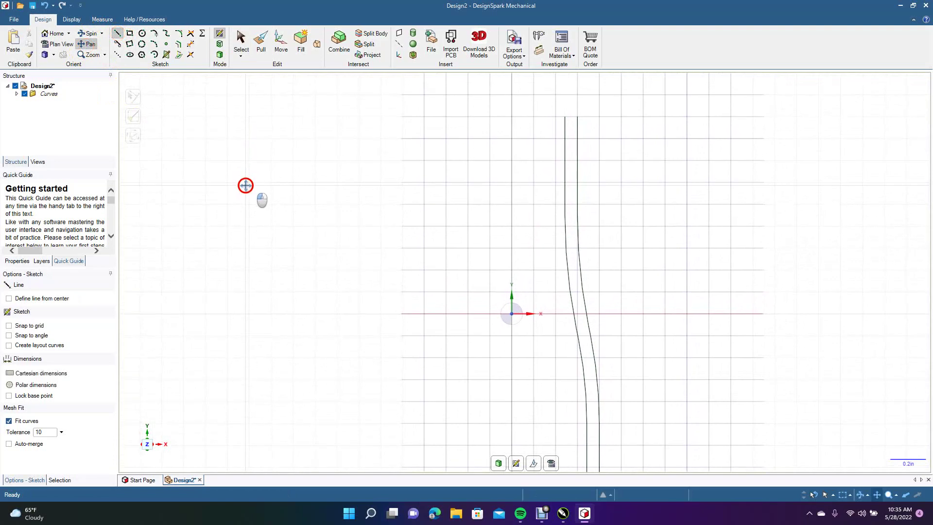
left_click(117, 34)
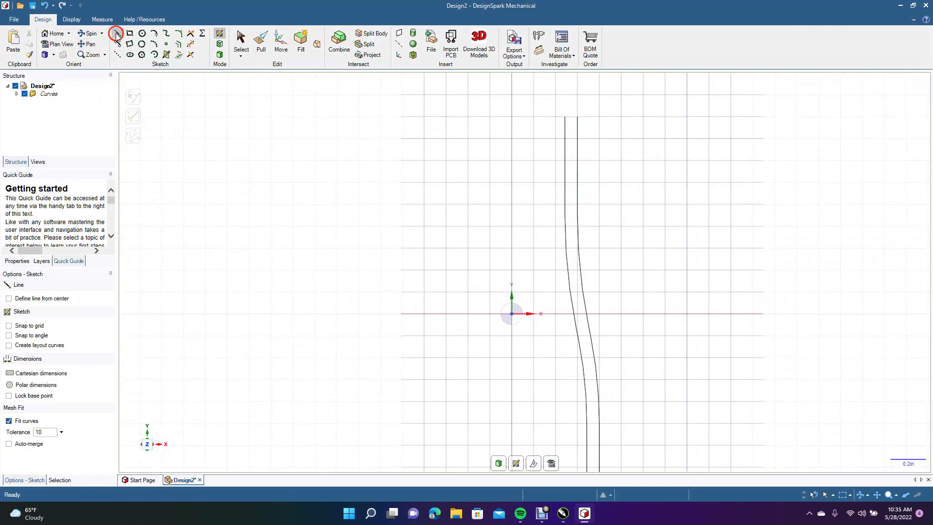
left_click(565, 117)
left_click(187, 30)
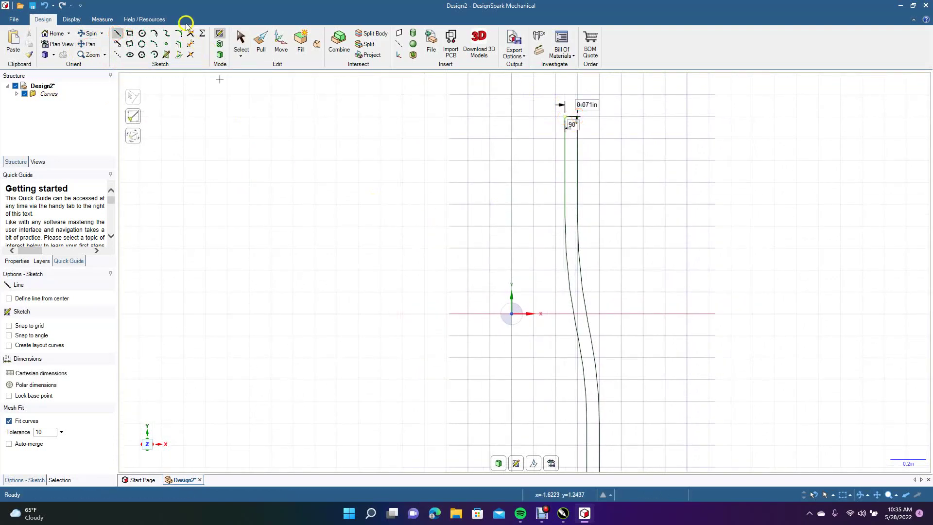
left_click(238, 44)
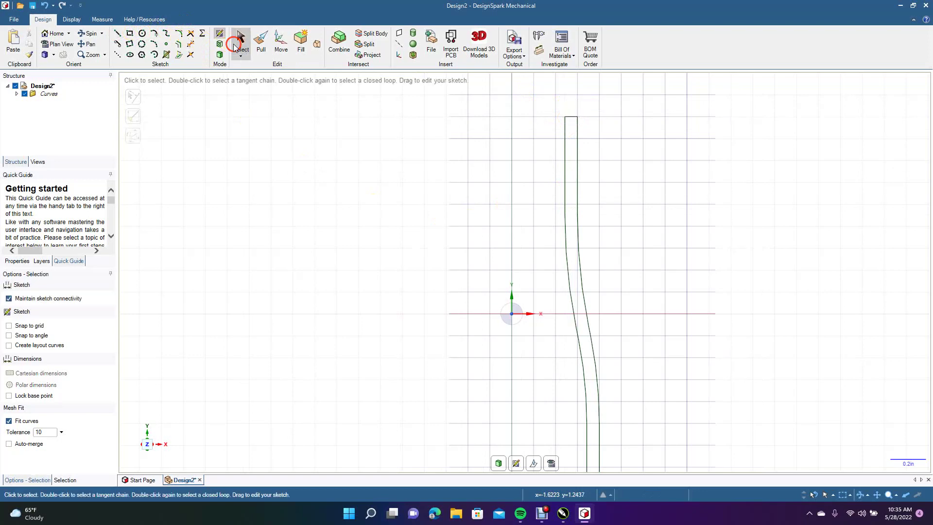
- Close the lower end of the two parallel curves with a short horizontal line to complete the wall profile
left_click(93, 45)
left_click_drag(394, 250, 381, 160)
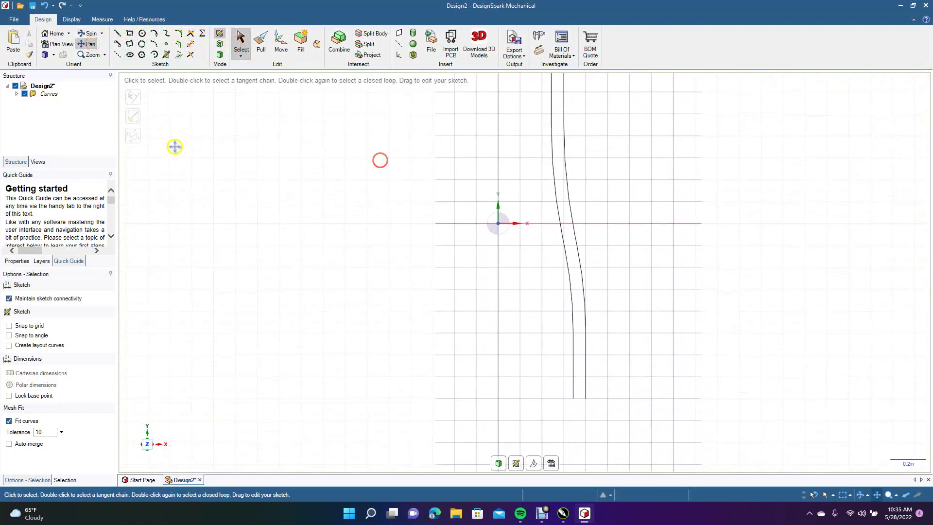
left_click(118, 34)
left_click(574, 399)
left_click(586, 398)
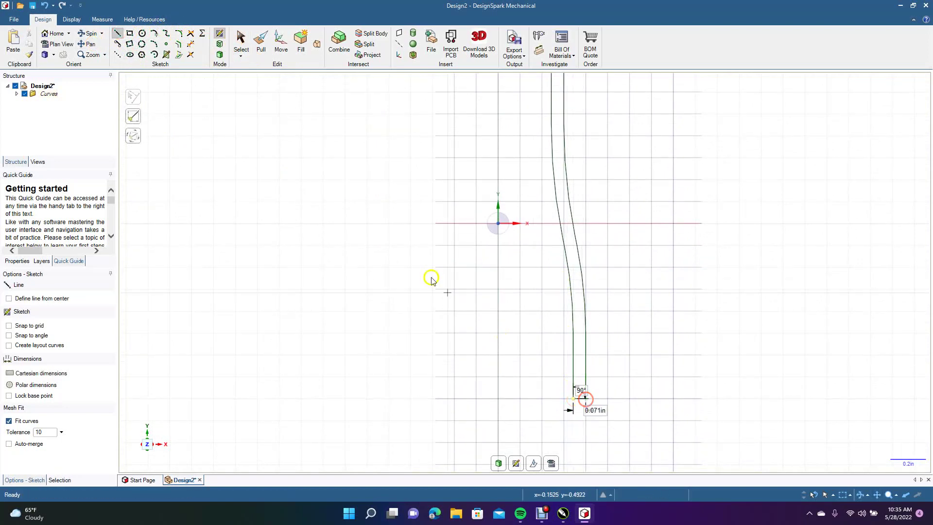
left_click(241, 43)
scroll(284, 210, "down", 2)
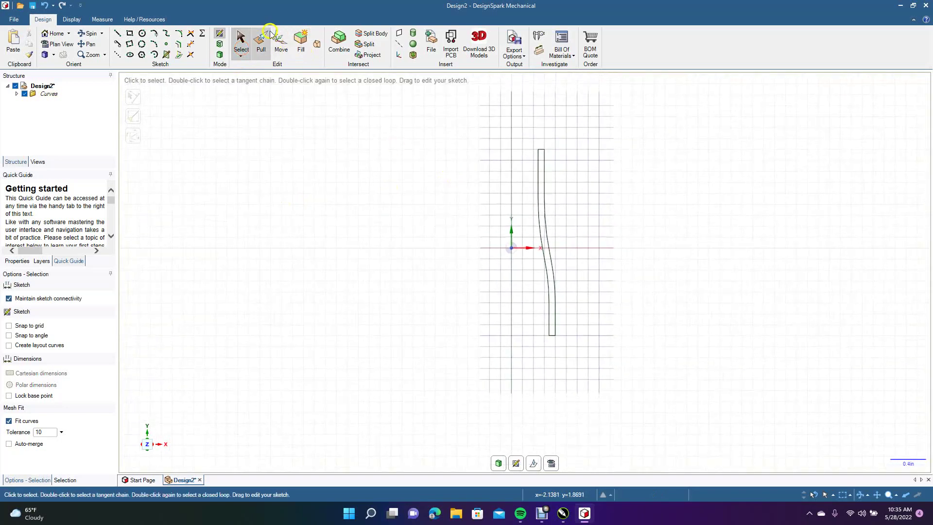
left_click(241, 39)
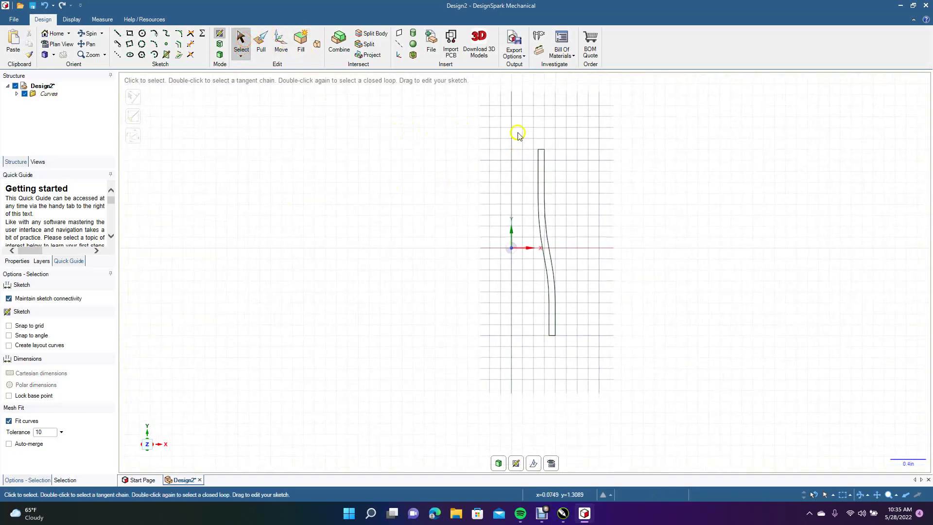
- Try to fully revolve the wall profile face around the axis picked at the origin
left_click(261, 40)
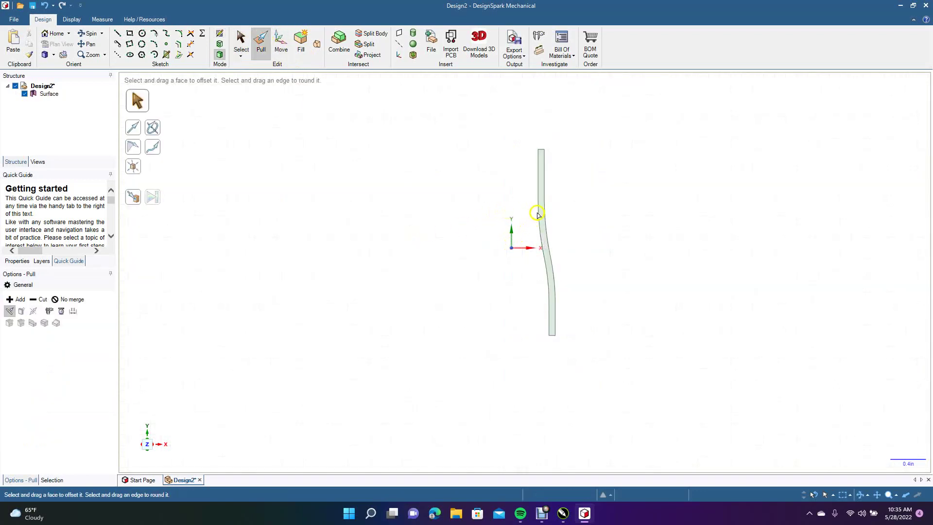
left_click(541, 212)
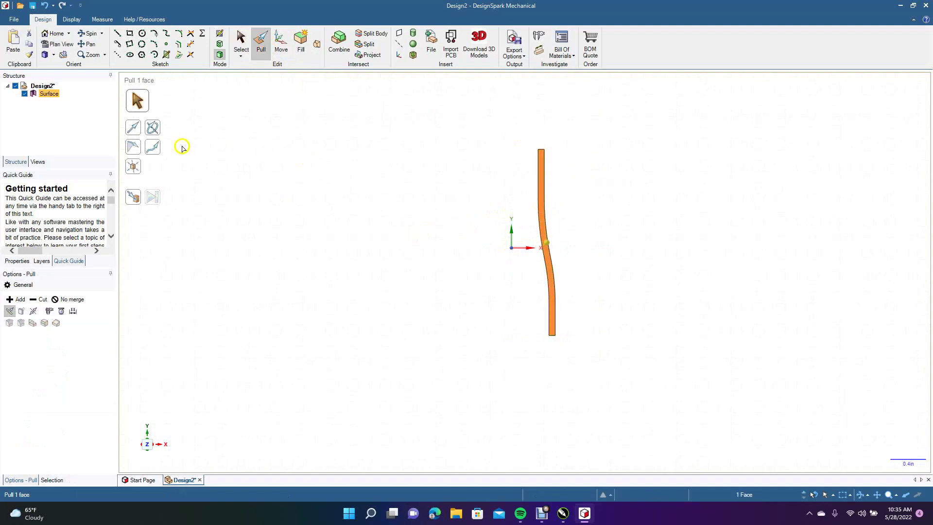
left_click(156, 131)
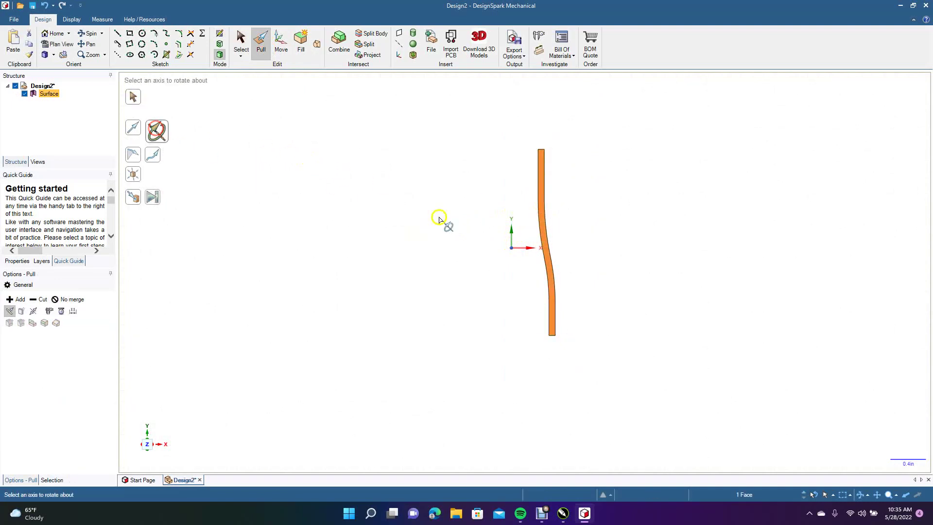
left_click(512, 249)
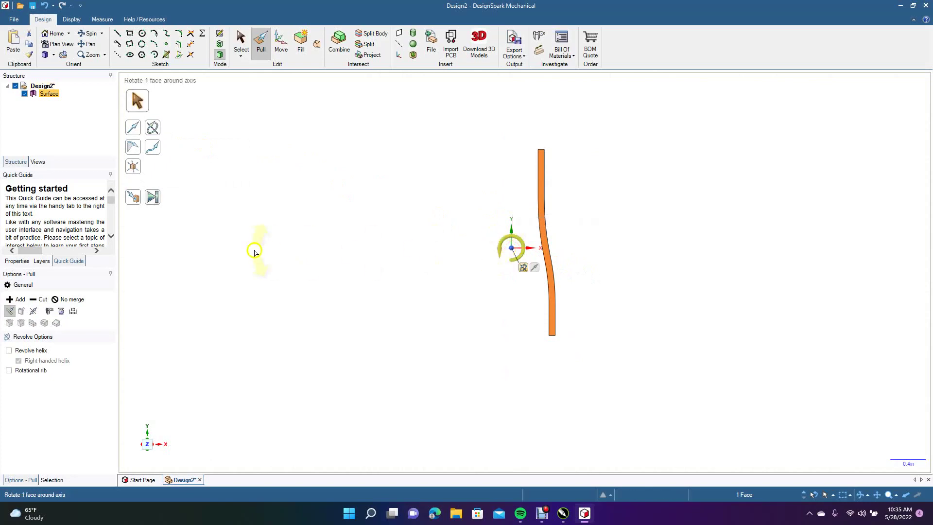
left_click(155, 199)
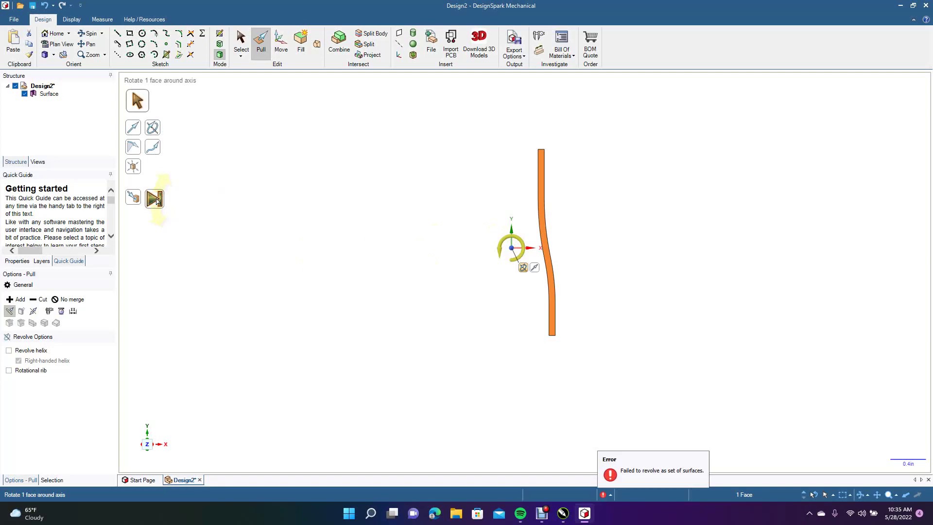
left_click(240, 40)
left_click(450, 293)
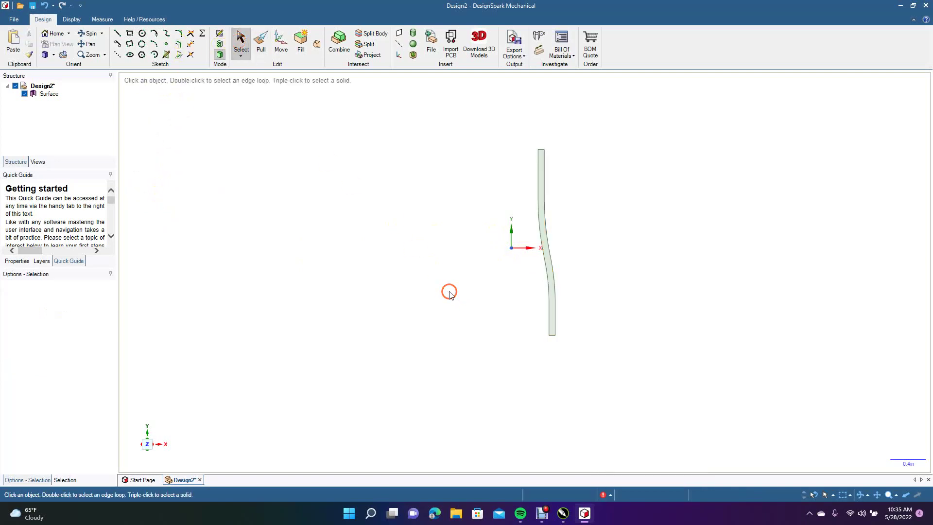
- With grid snapping on, sketch a vertical line on the Y axis from y = 1.125 in to just below the profile's lower end
left_click(118, 36)
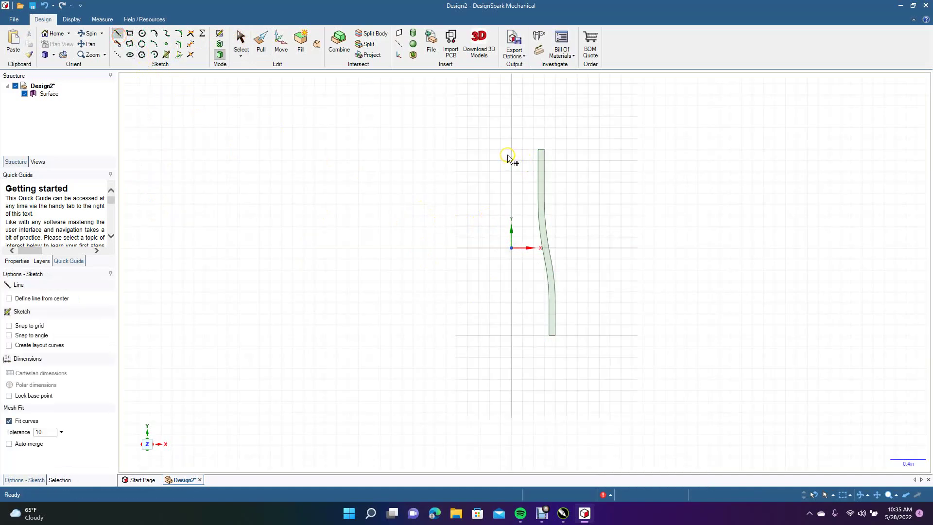
left_click(479, 194)
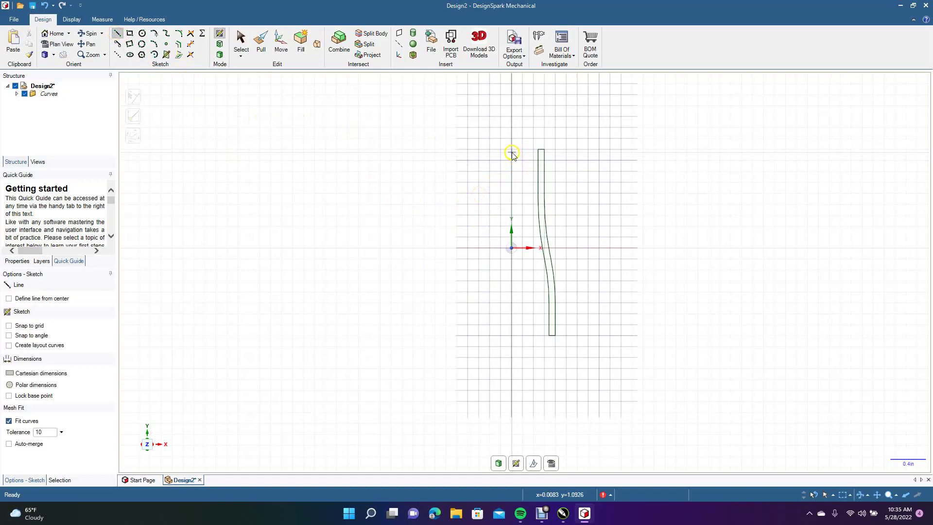
left_click(22, 326)
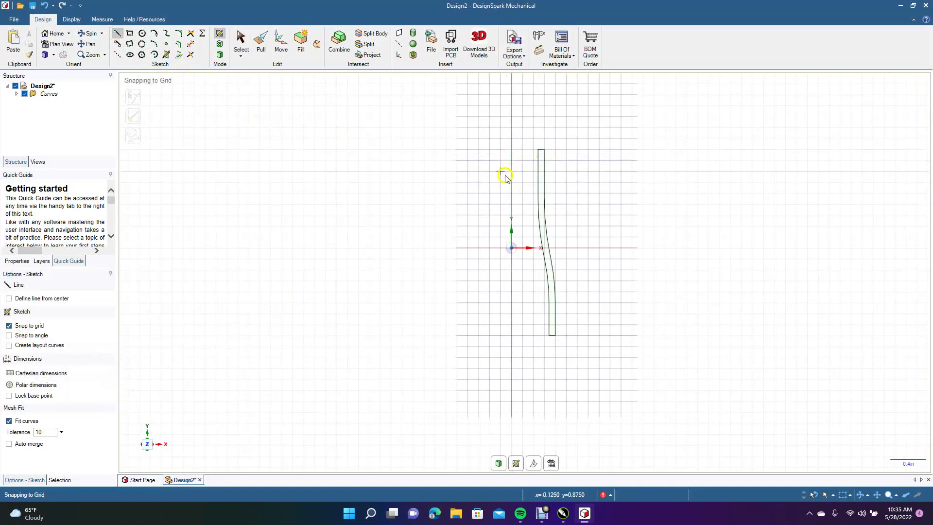
left_click(511, 150)
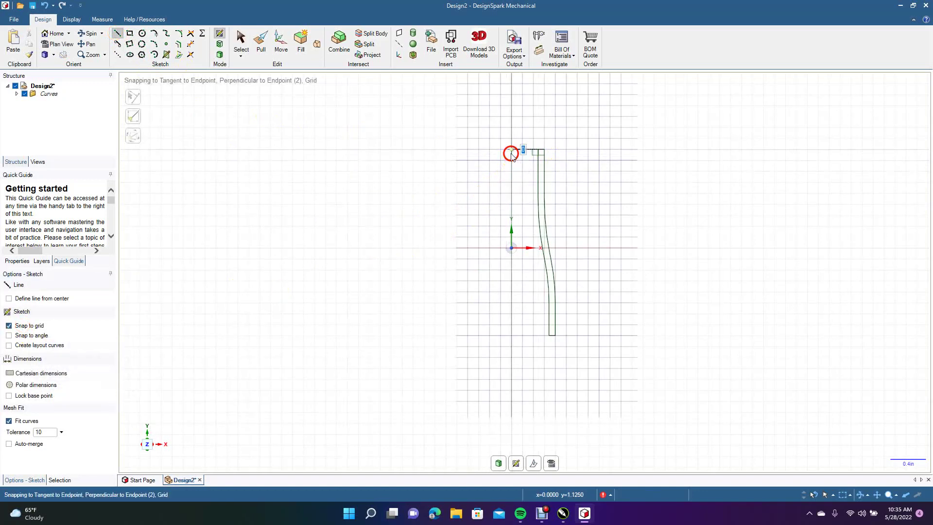
left_click(511, 354)
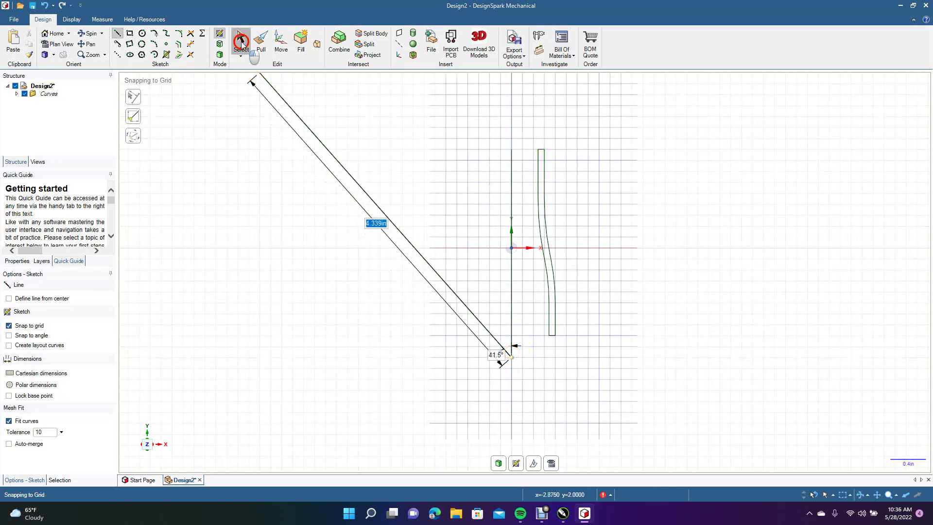
left_click(241, 41)
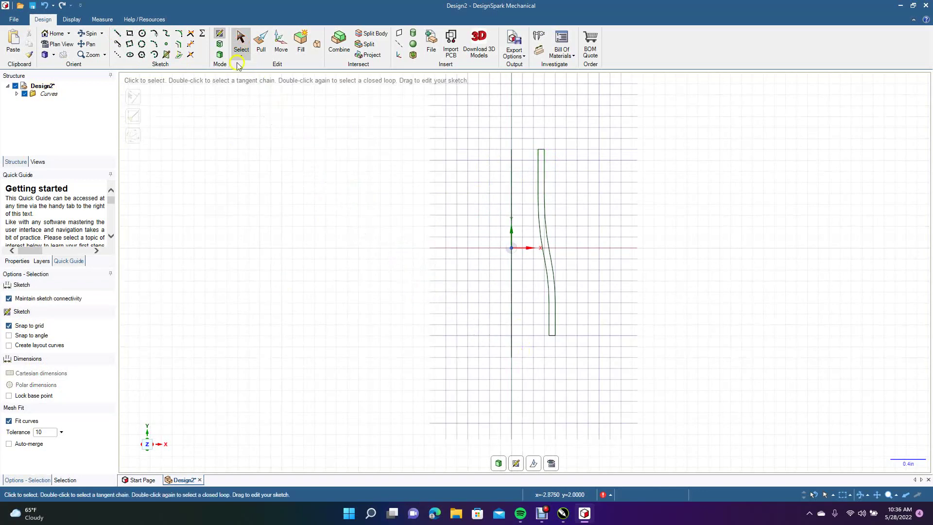
- Revolve the wall profile face fully around the vertical line on the Y axis to form a hollow solid
left_click(262, 40)
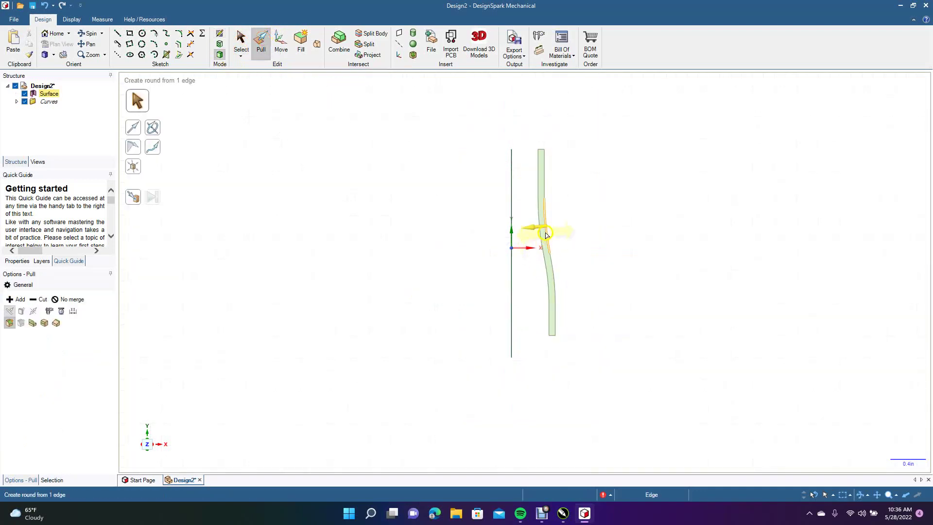
left_click(542, 200)
left_click(542, 200)
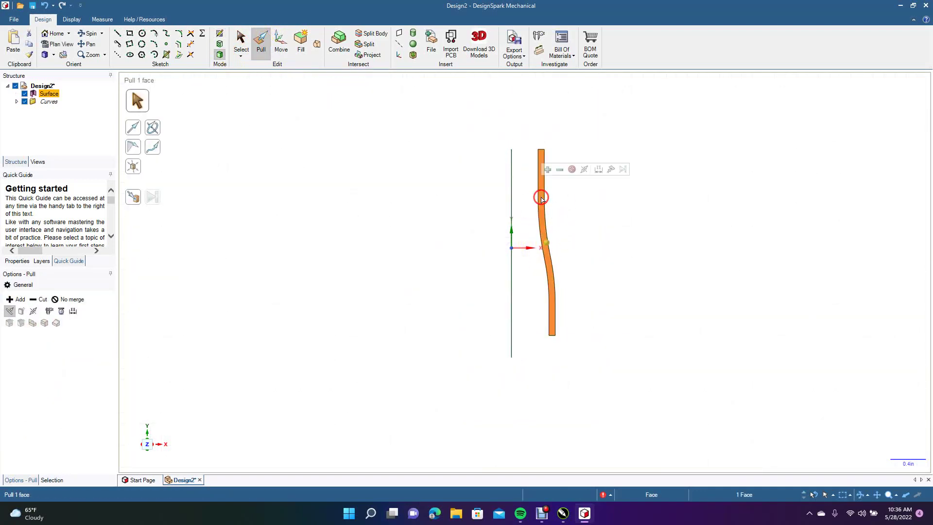
left_click(156, 131)
left_click(512, 205)
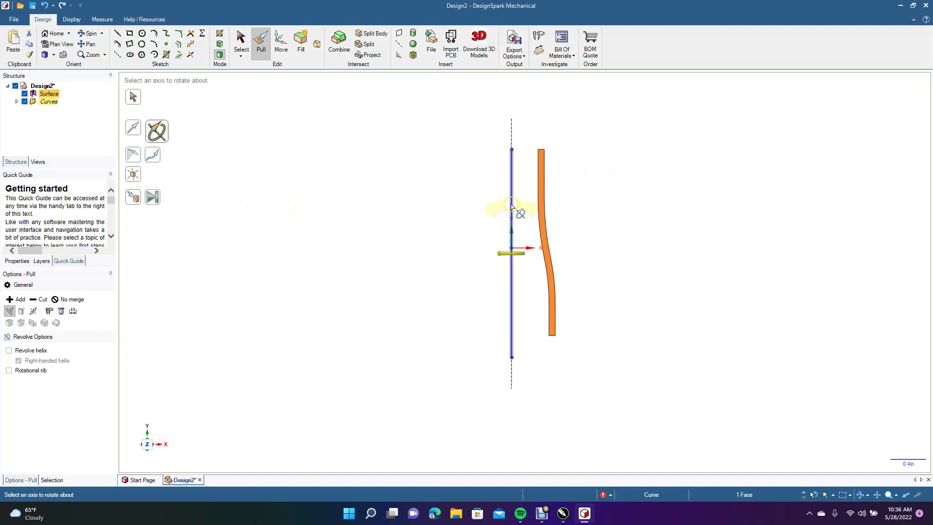
left_click(511, 206)
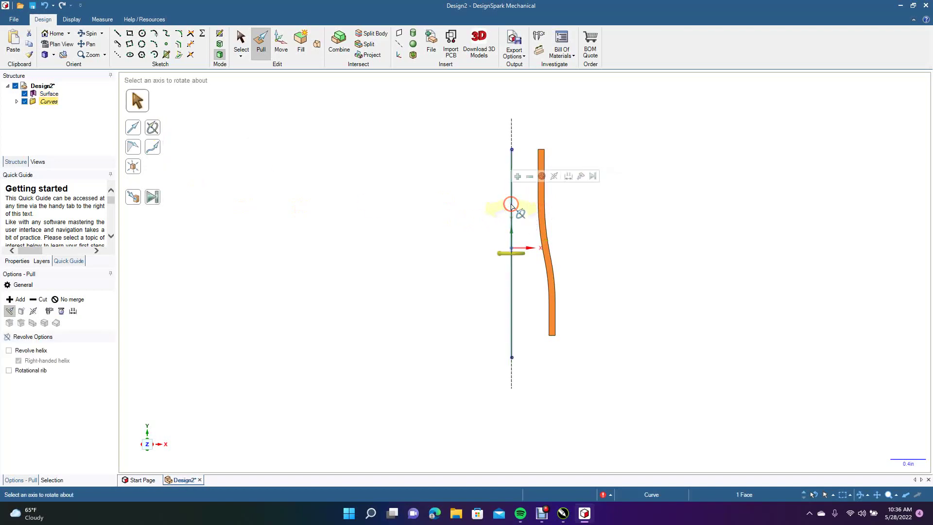
left_click(154, 199)
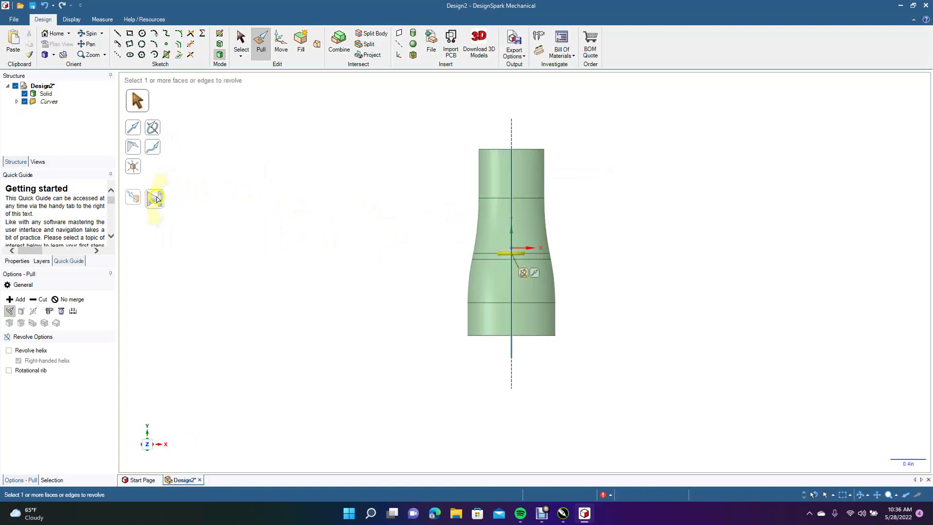
left_click(241, 41)
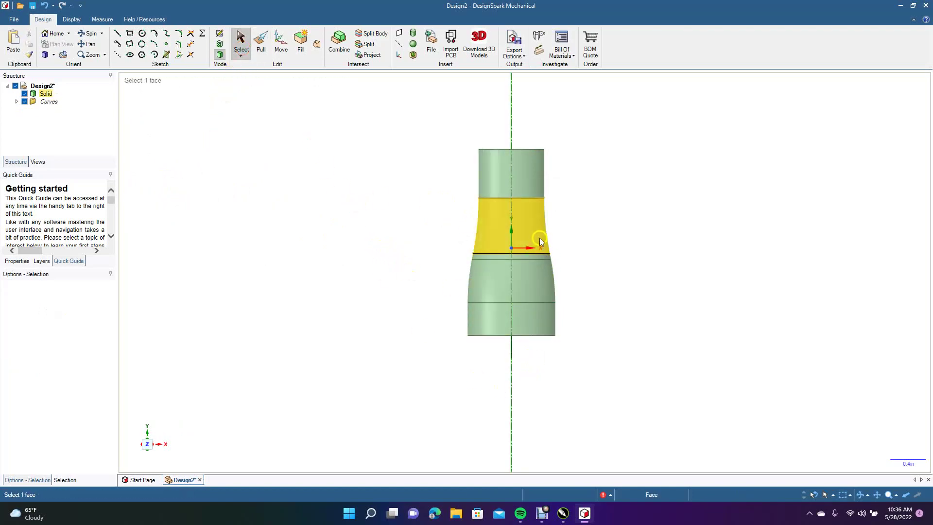
- Examine the revolved solid's outer faces and open end from an angled view
left_click(89, 33)
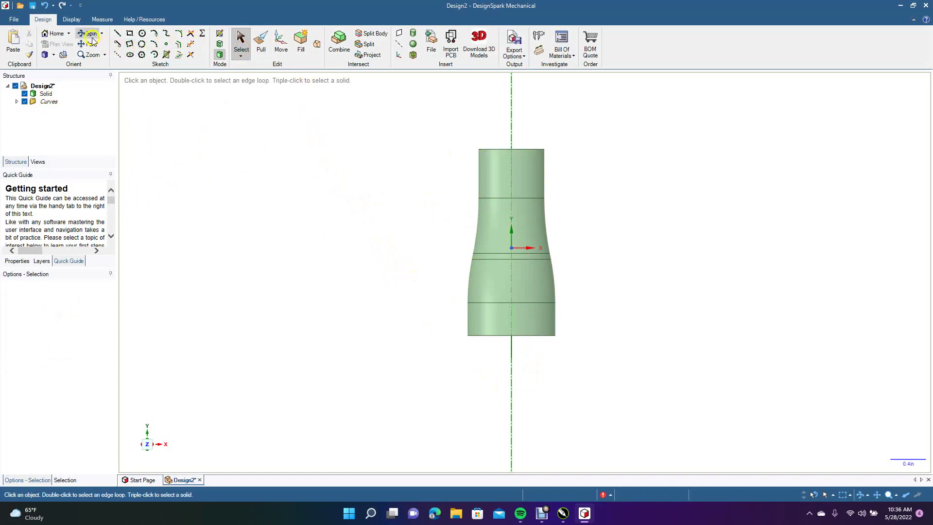
left_click_drag(298, 162, 341, 204)
left_click(263, 42)
left_click(497, 216)
left_click(530, 234)
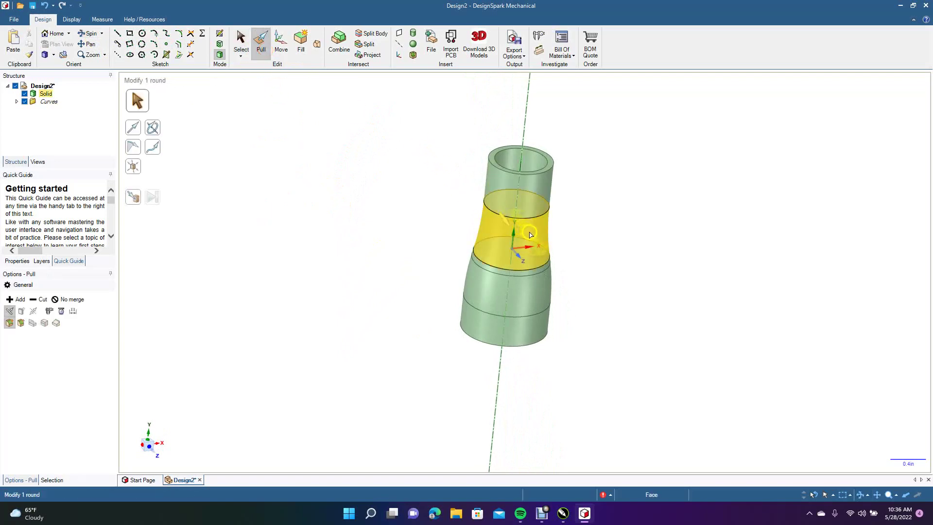
left_click_drag(531, 235, 459, 191)
left_click(595, 271)
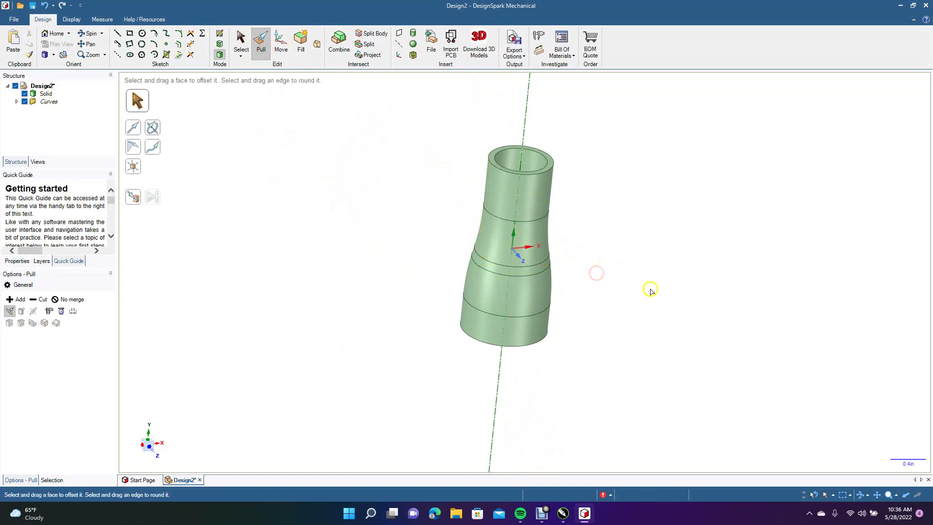
left_click(241, 43)
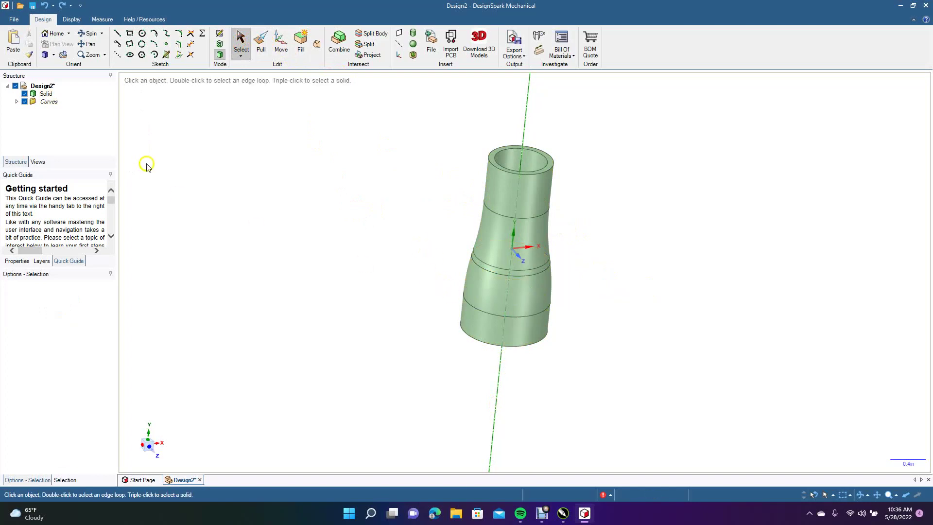
- From the front view, create a reference plane on the lower cylindrical face of the revolved solid
left_click(54, 56)
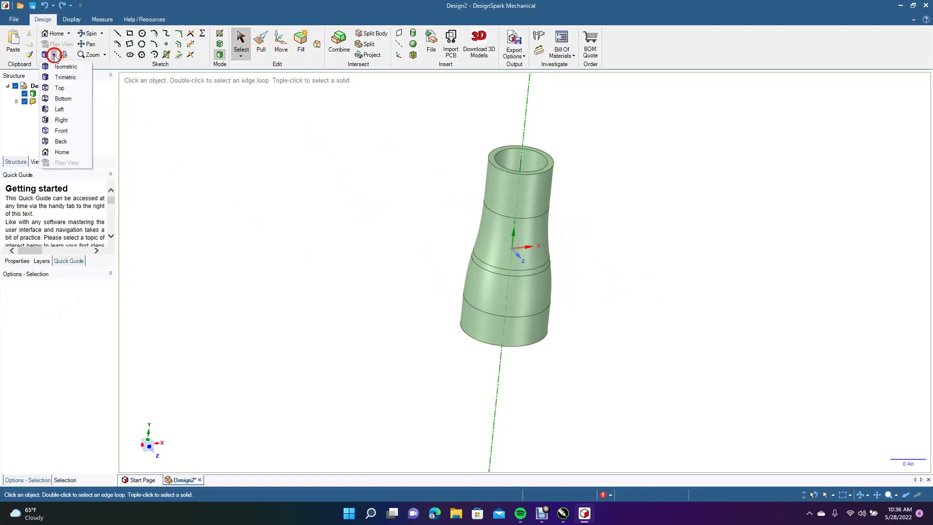
left_click(65, 131)
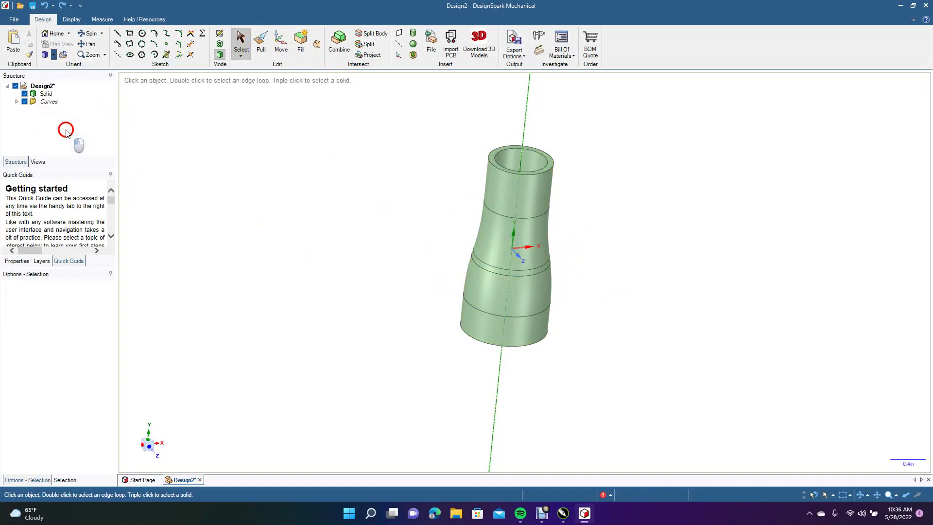
left_click(54, 55)
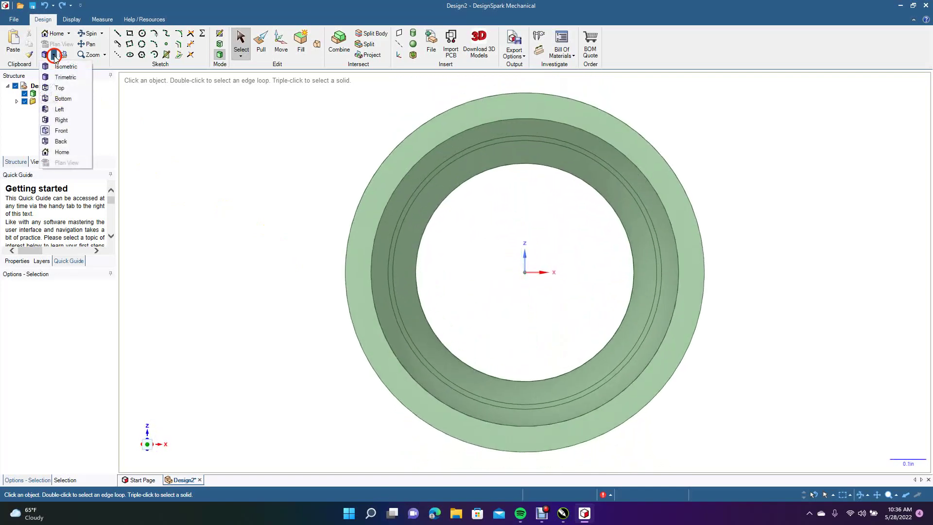
left_click(63, 88)
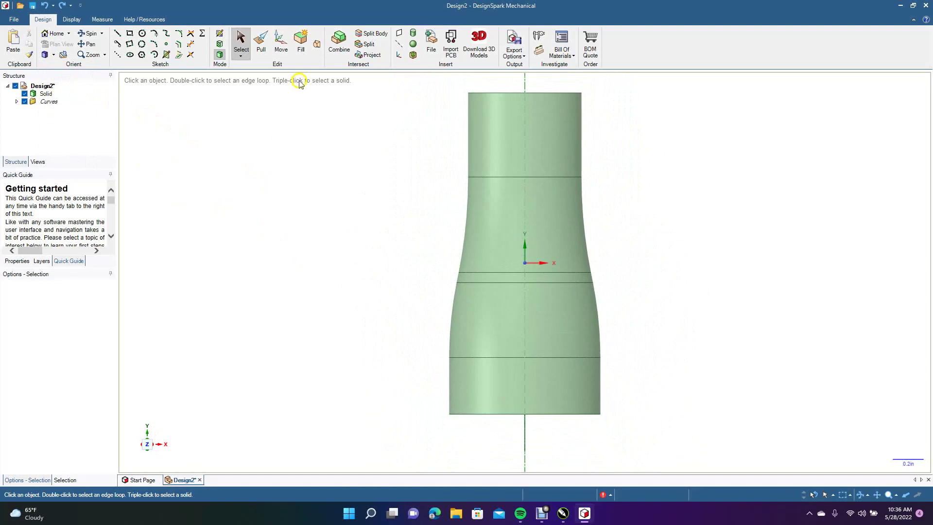
left_click(399, 34)
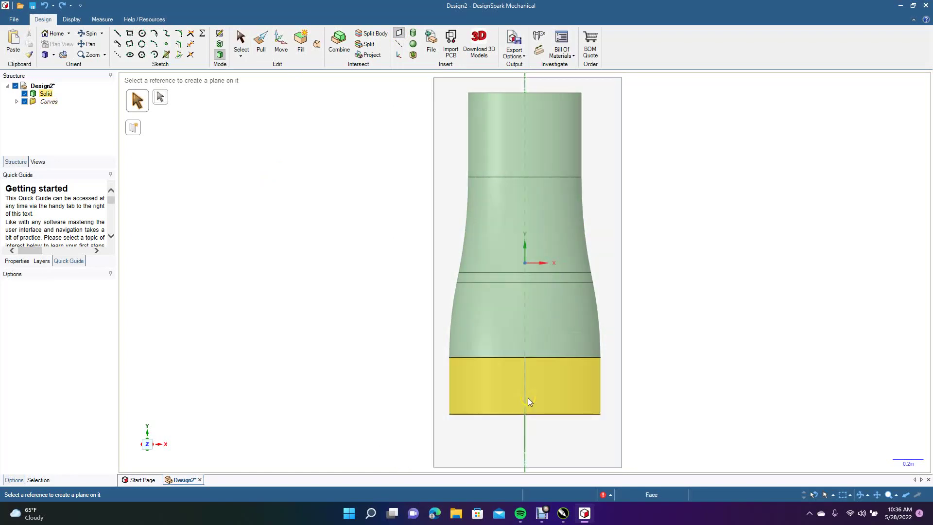
left_click(528, 398)
left_click(90, 34)
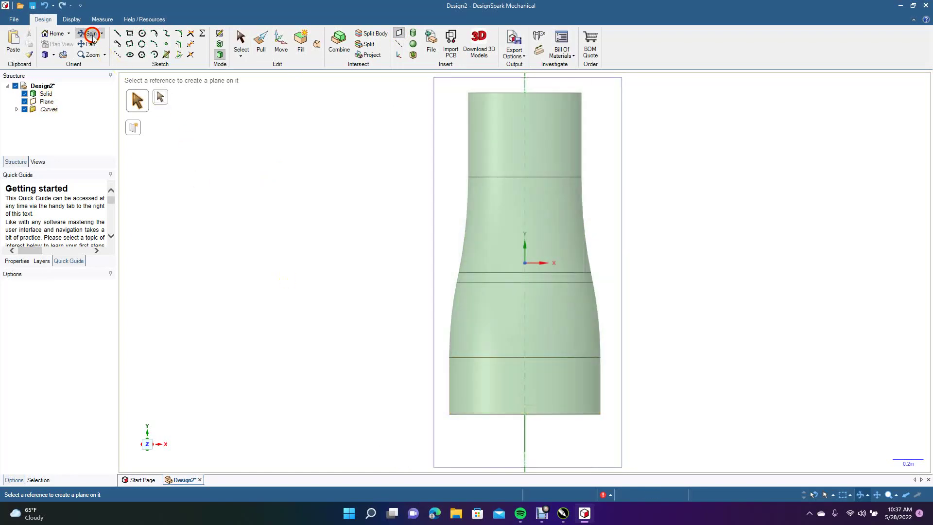
mouse_move(258, 139)
left_mouse_down()
mouse_move(279, 197)
mouse_move(256, 258)
mouse_move(262, 284)
mouse_move(356, 233)
mouse_move(392, 162)
mouse_move(298, 137)
mouse_move(261, 143)
left_mouse_up()
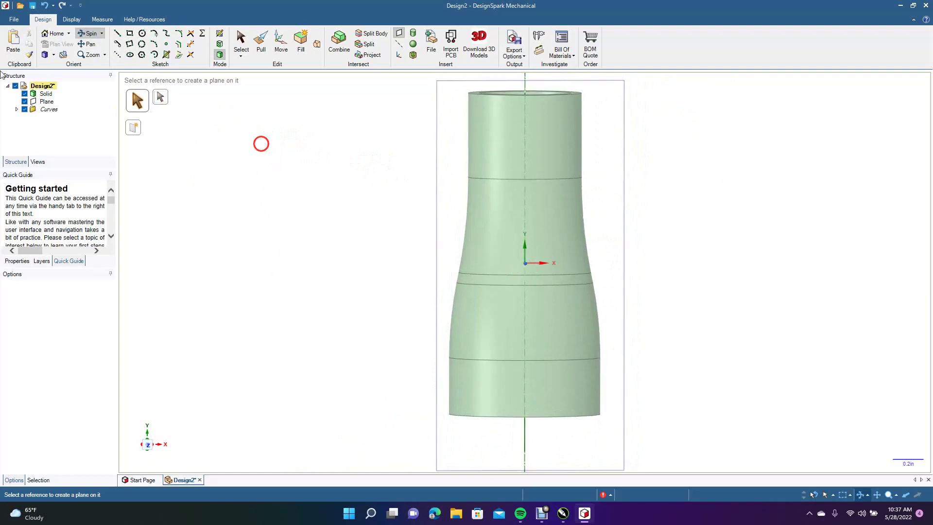
left_click(54, 54)
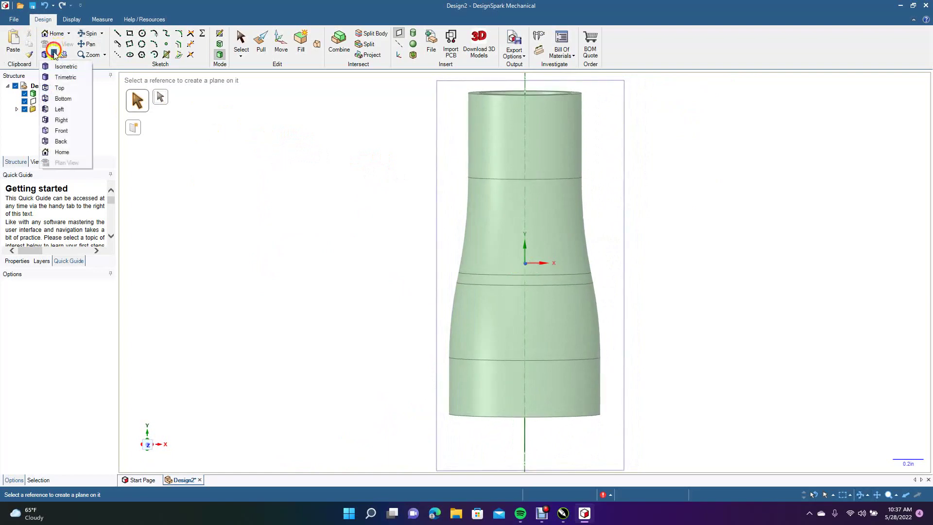
left_click(58, 80)
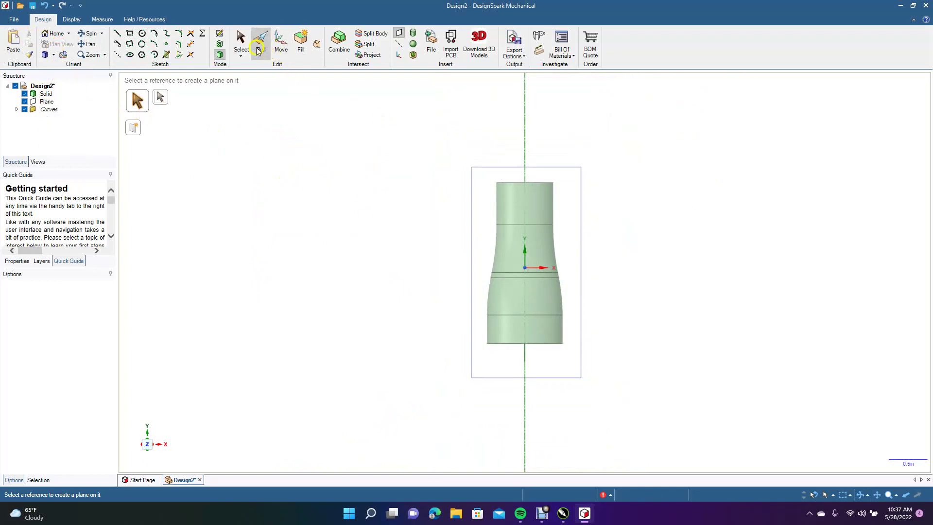
- Insert the STEP file "test one.step" from the Desktop into the design with the reference plane selected
left_click(241, 40)
left_click(471, 201)
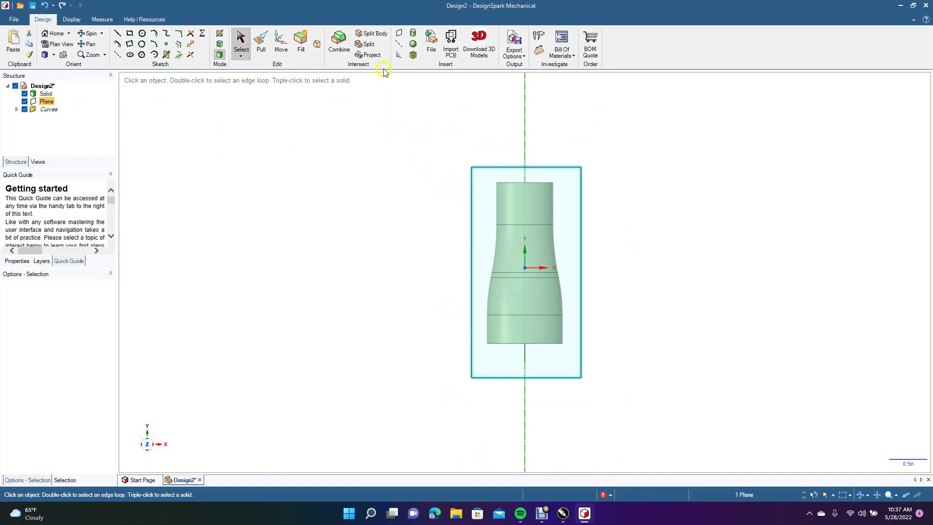
left_click(431, 43)
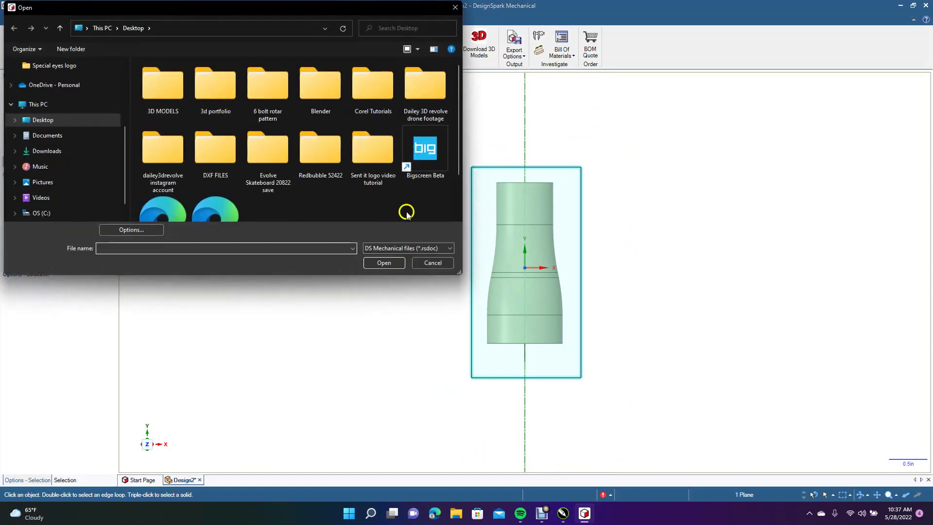
left_click(400, 249)
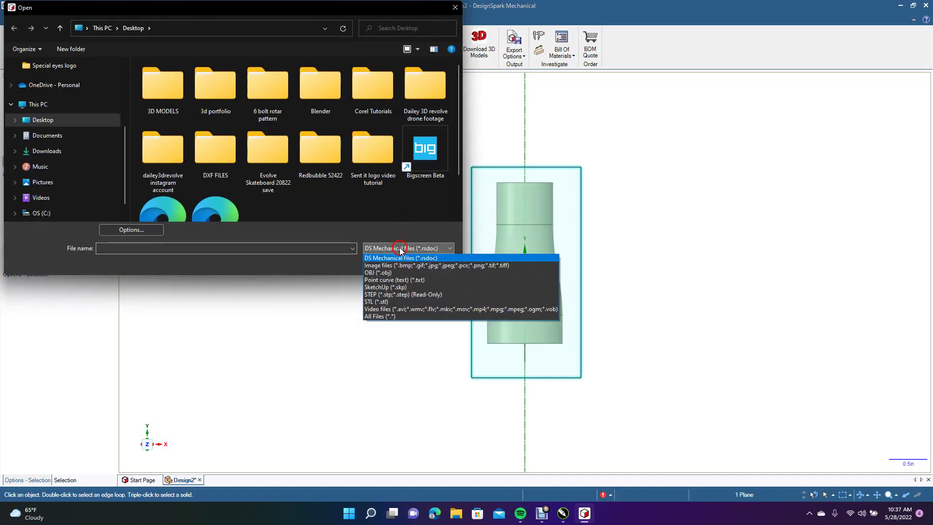
left_click(394, 294)
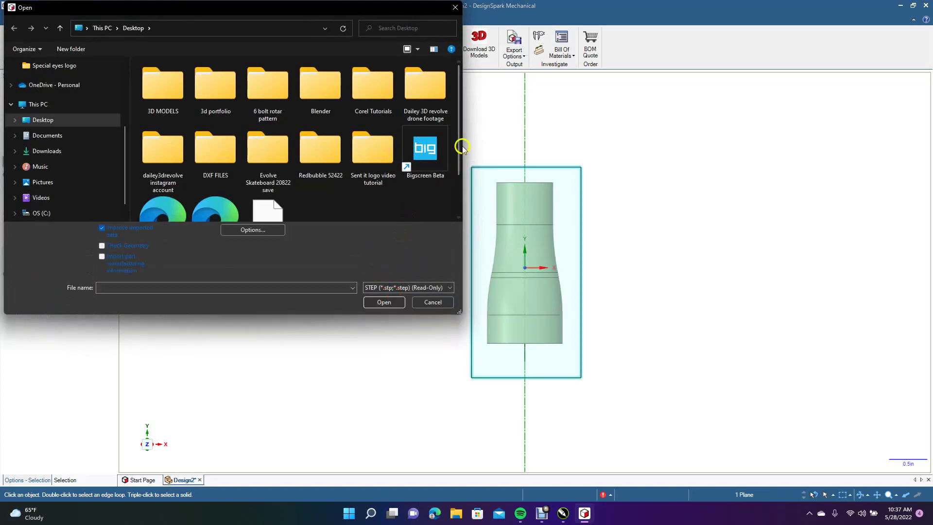
left_click(459, 183)
left_click(269, 174)
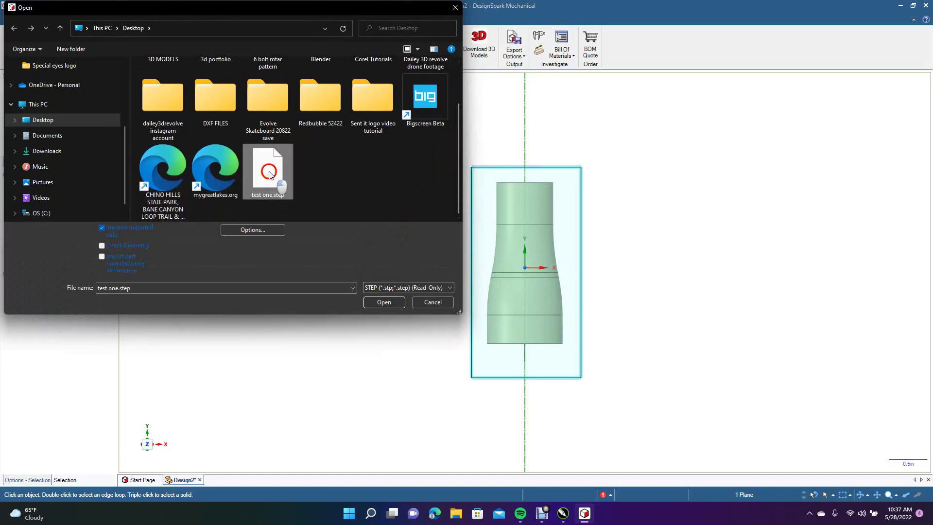
left_click(385, 302)
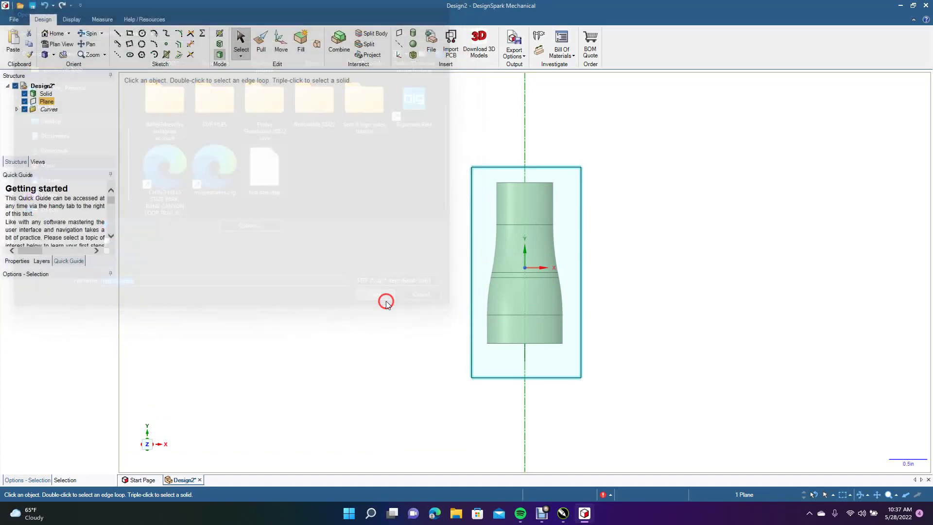
left_click(532, 269)
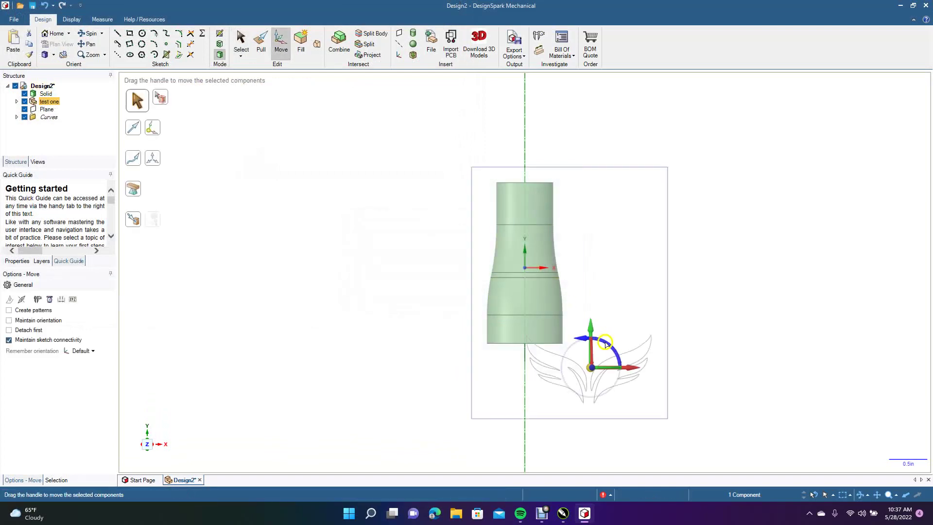
- Try to move the imported wing logo straight up by about 1.49 in
left_click_drag(591, 331, 598, 218)
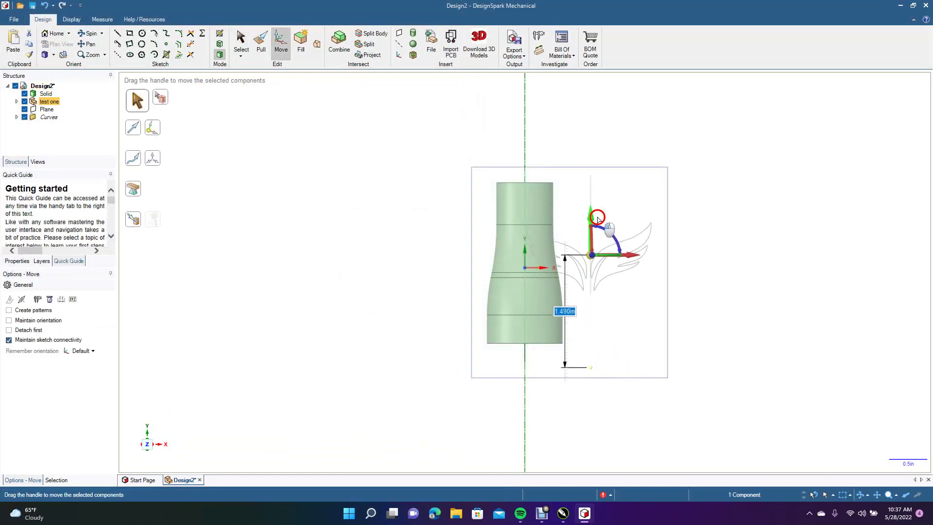
left_click(538, 270)
left_click(531, 302, "ctrl")
key("ctrl+z")
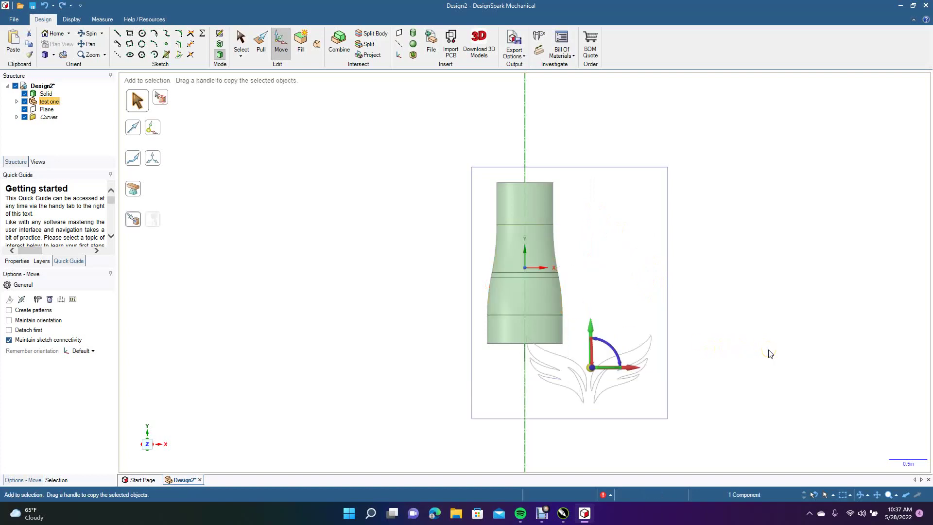
- Move the wing logo horizontally clear of the body to its left side and fill all of its outlines into faces
left_click_drag(630, 369, 401, 369)
left_click(227, 315)
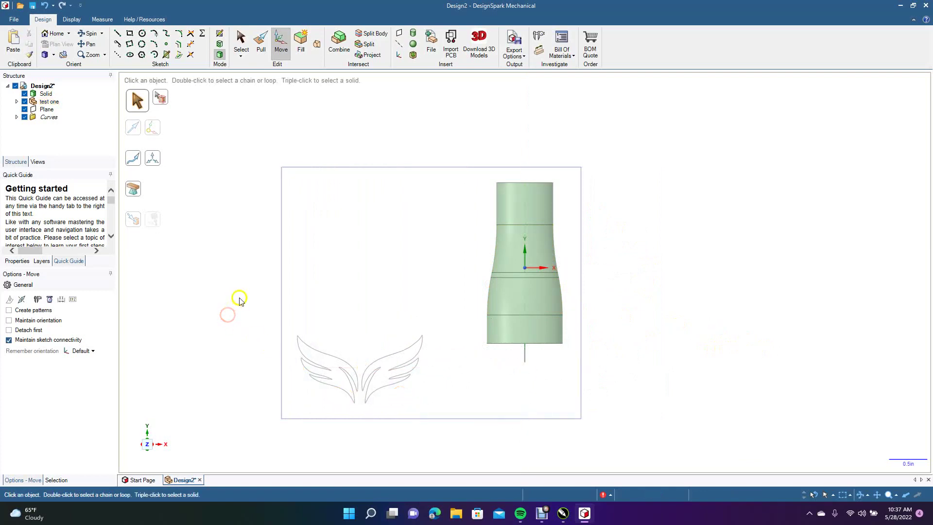
left_click_drag(241, 298, 437, 411)
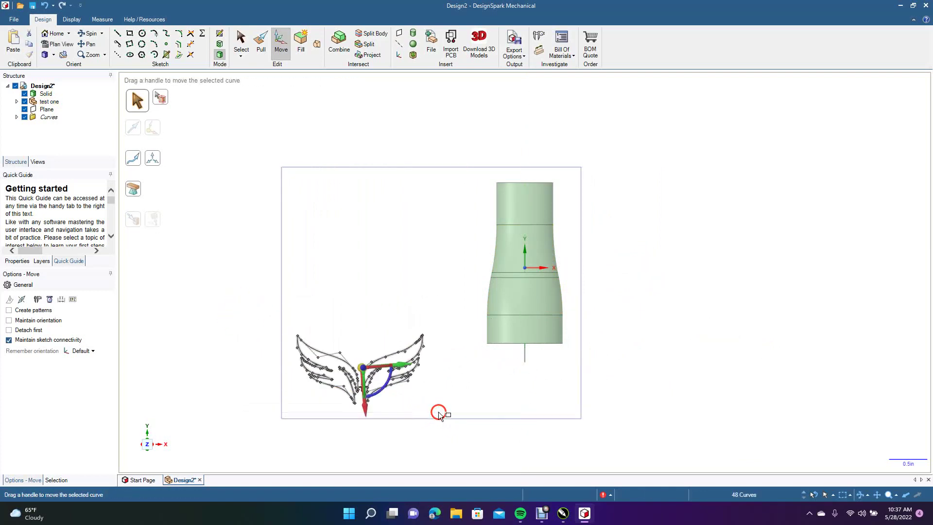
left_click(301, 45)
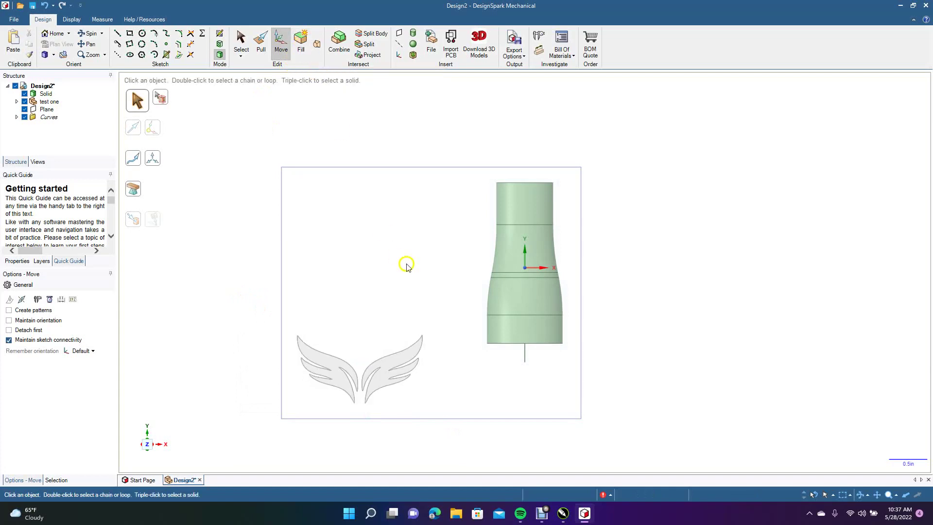
- Try to scale the two wing faces with Pull about an anchor point on the left wing
left_click(336, 372)
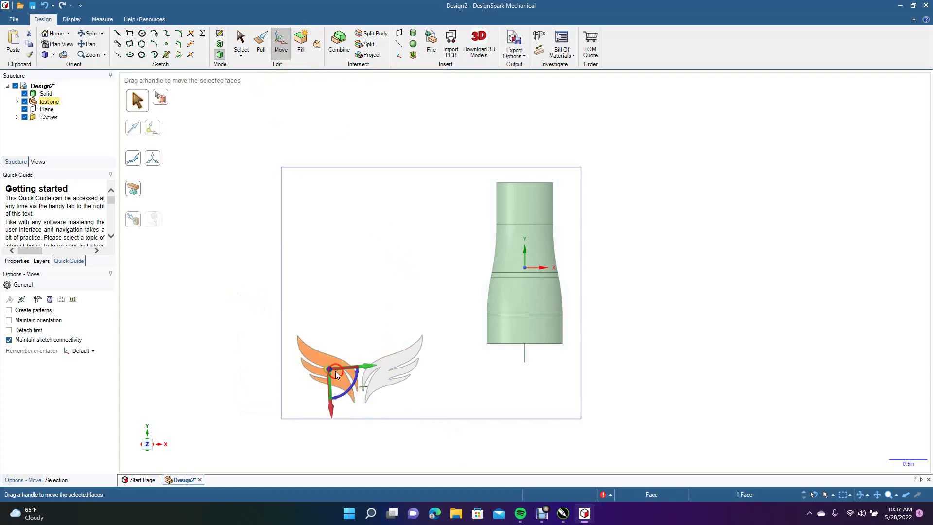
left_click(392, 365, "ctrl")
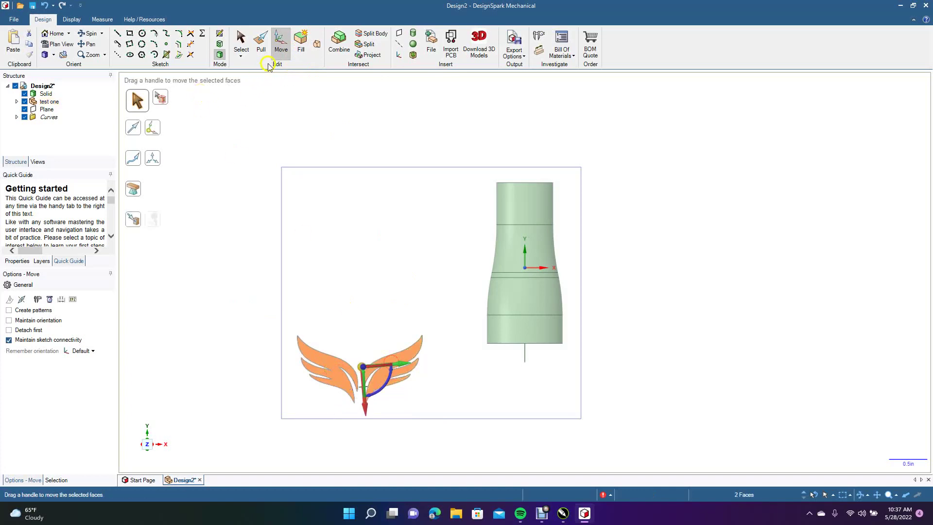
left_click(261, 43)
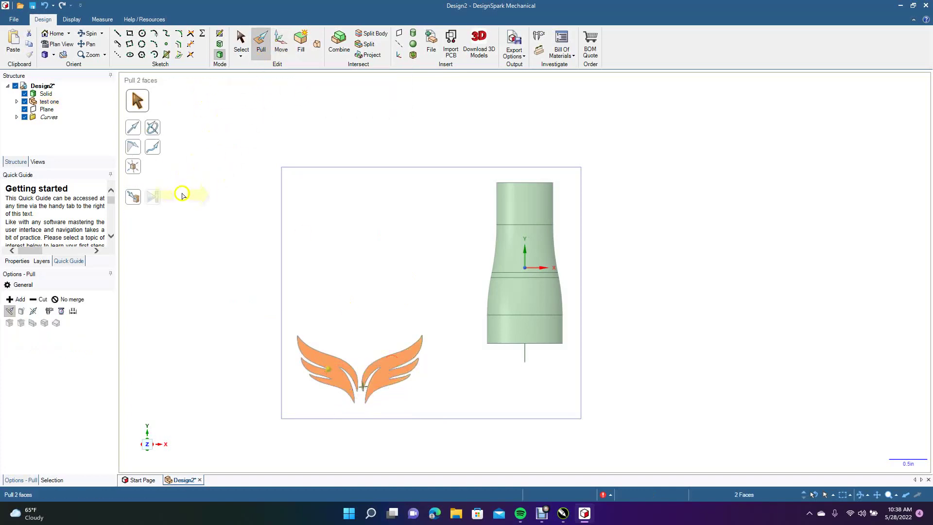
left_click(135, 169)
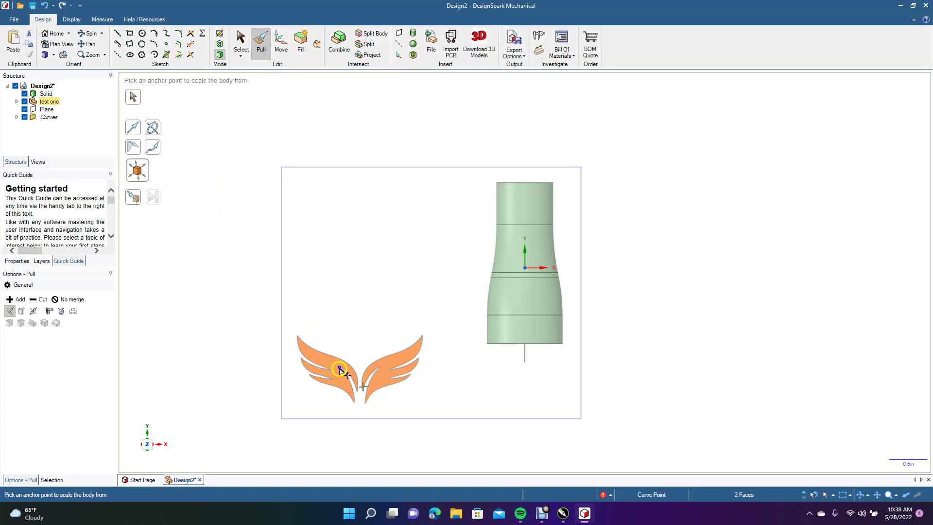
left_click(340, 369)
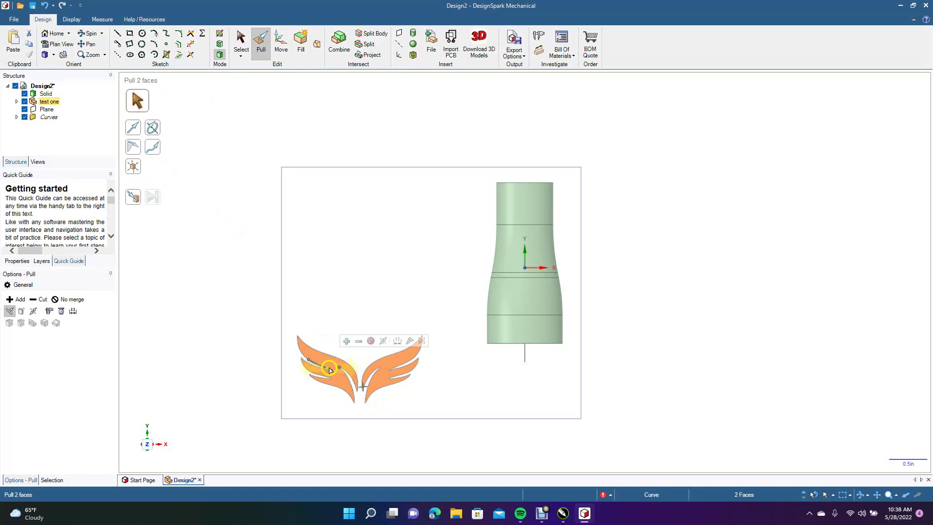
left_click(325, 367)
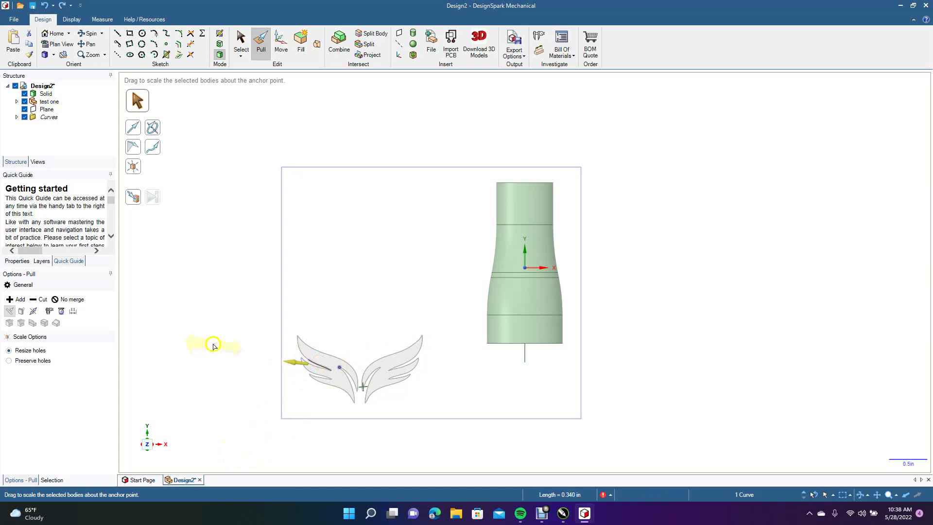
left_click(228, 250)
- Delete the reference plane and scale the whole wing body down about an anchor point on the left wing
left_click(280, 265)
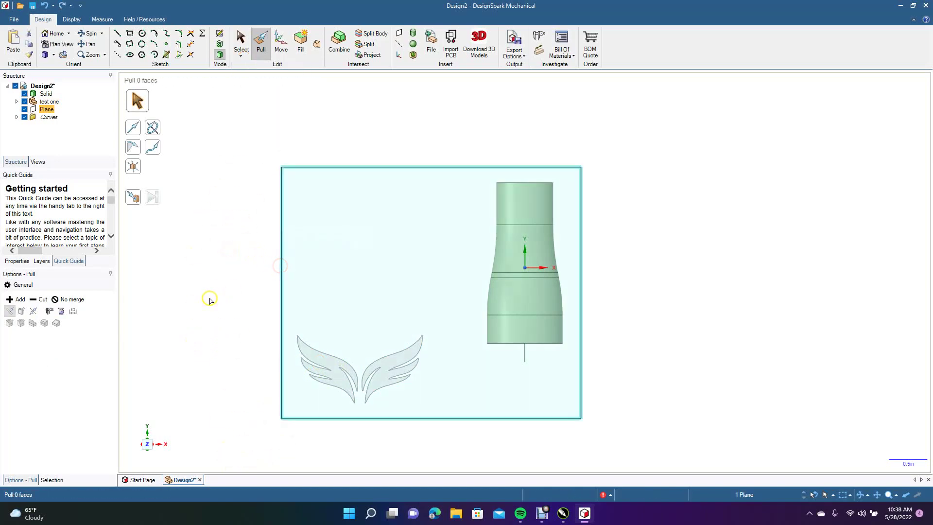
key("Delete")
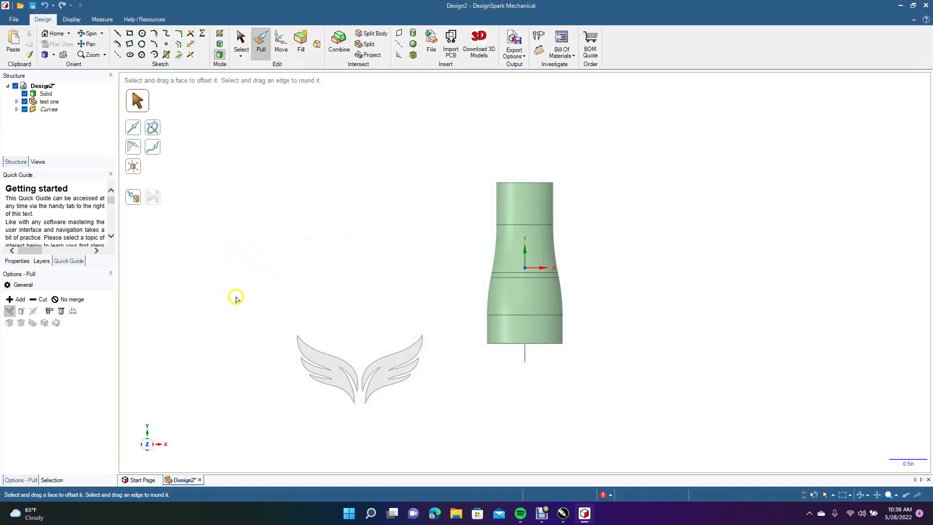
left_click_drag(241, 302, 462, 422)
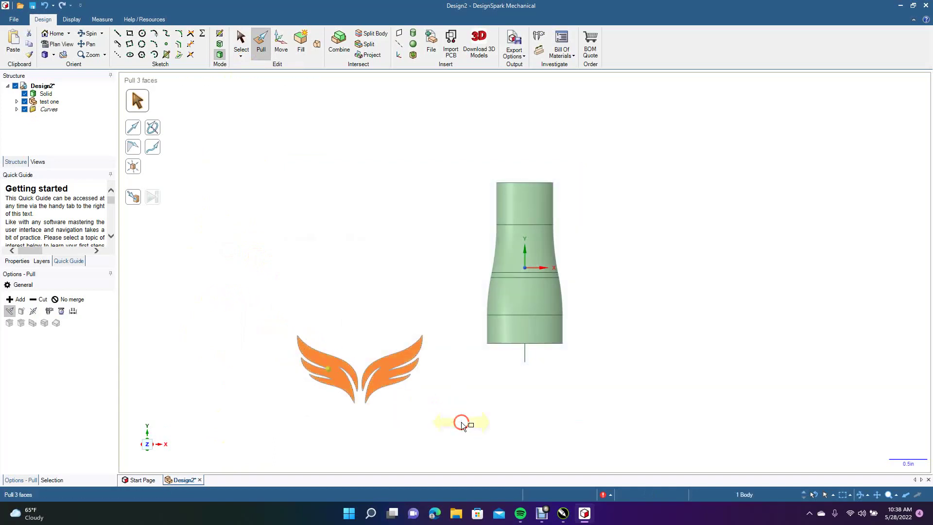
left_click(134, 169)
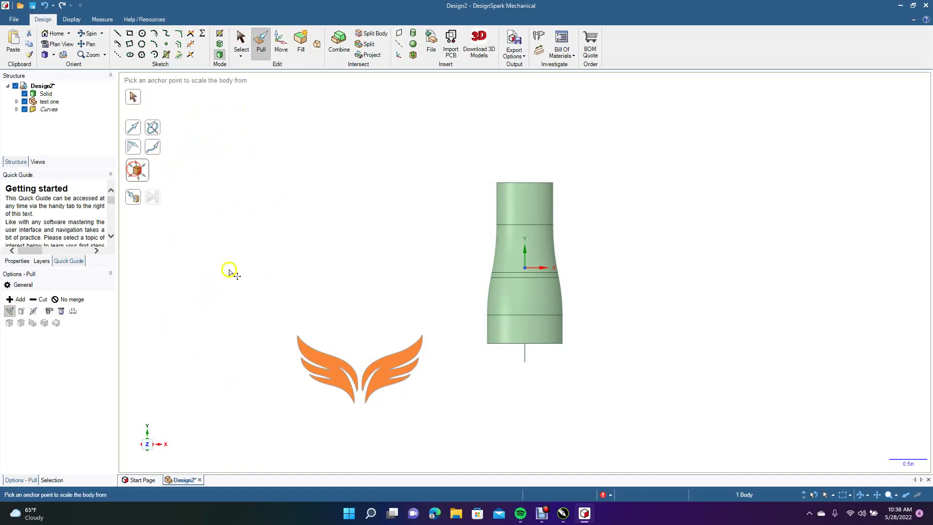
left_click(327, 370)
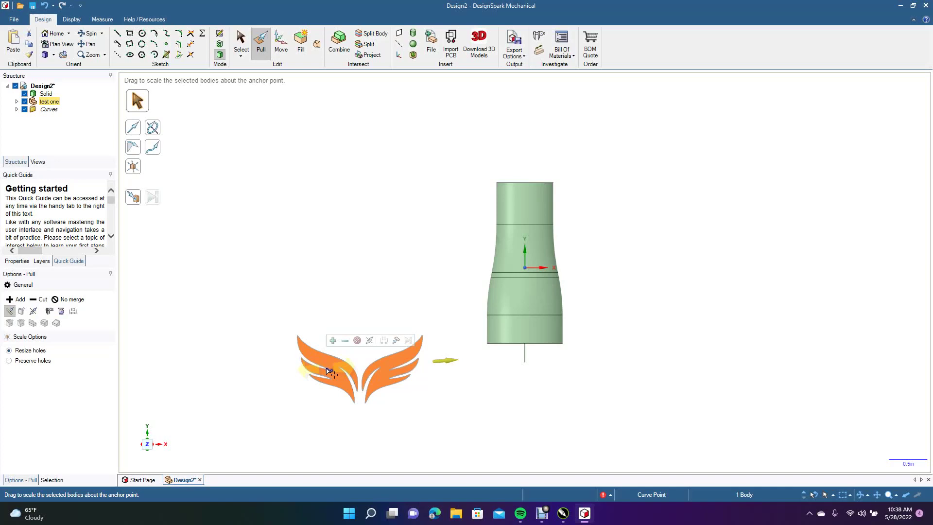
left_click_drag(327, 369, 283, 369)
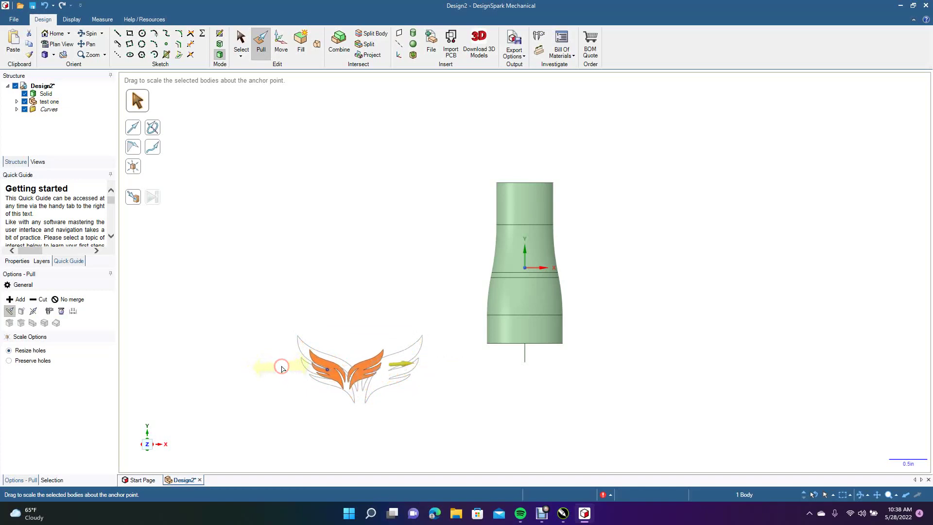
- Move the scaled wings over the middle of the revolved body, centred on its vertical axis at the origin
left_click(281, 49)
left_click_drag(388, 366, 566, 364)
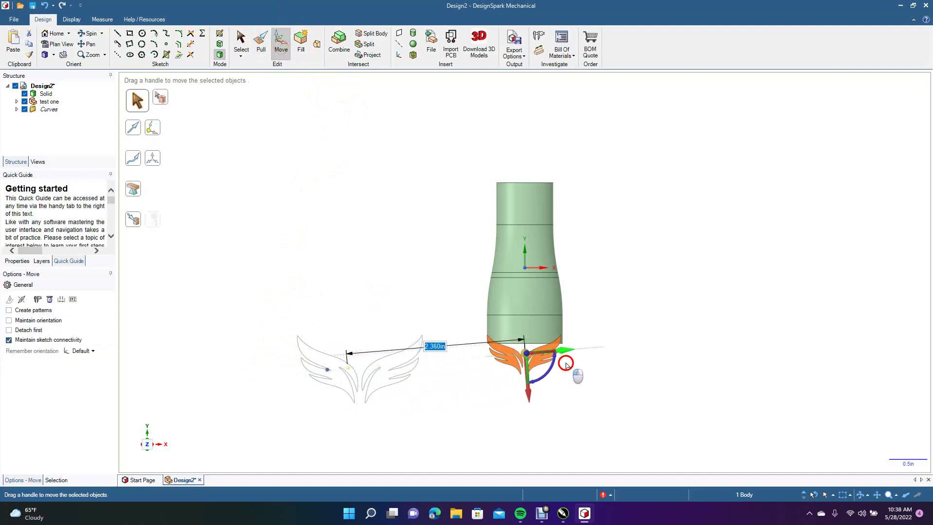
mouse_move(531, 396)
left_mouse_down()
mouse_move(539, 319)
mouse_move(571, 282)
mouse_move(564, 266)
left_mouse_up()
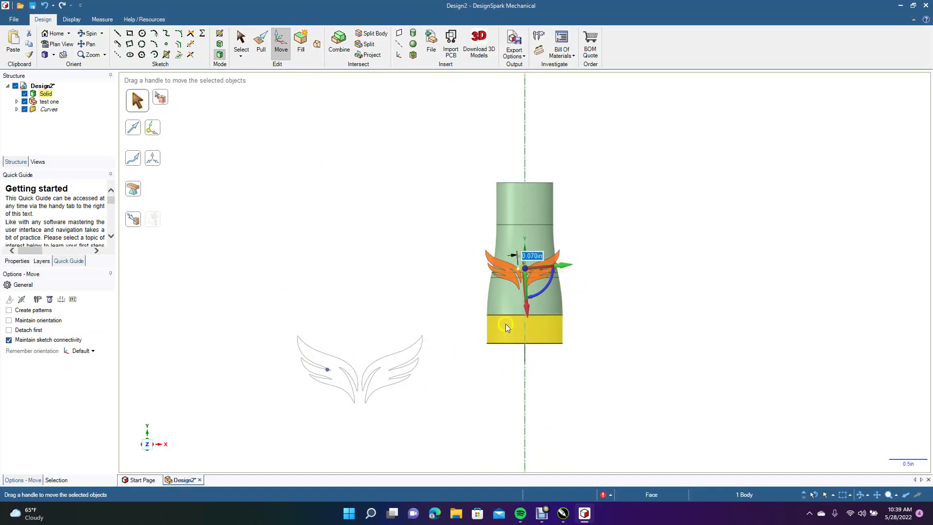
- Rotate the wing body slightly within the front plane to adjust its tilt over the revolved body
left_click(551, 286)
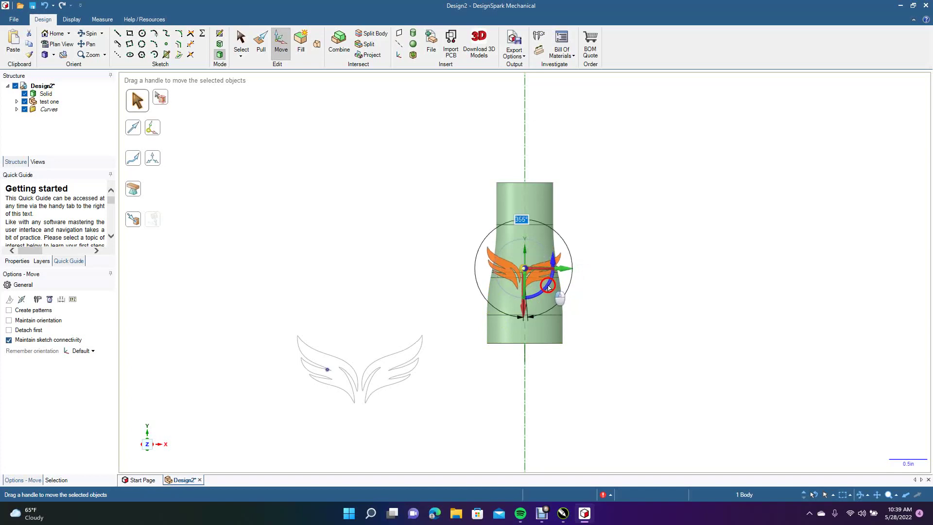
left_click_drag(551, 286, 550, 286)
- Move the wing body forward along the depth axis so it sits clear in front of the revolved body
left_click(91, 33)
mouse_move(372, 209)
left_mouse_down()
mouse_move(430, 291)
mouse_move(381, 339)
mouse_move(393, 342)
mouse_move(429, 328)
mouse_move(386, 256)
mouse_move(338, 229)
mouse_move(267, 241)
mouse_move(444, 264)
mouse_move(428, 243)
left_mouse_up()
left_click(281, 42)
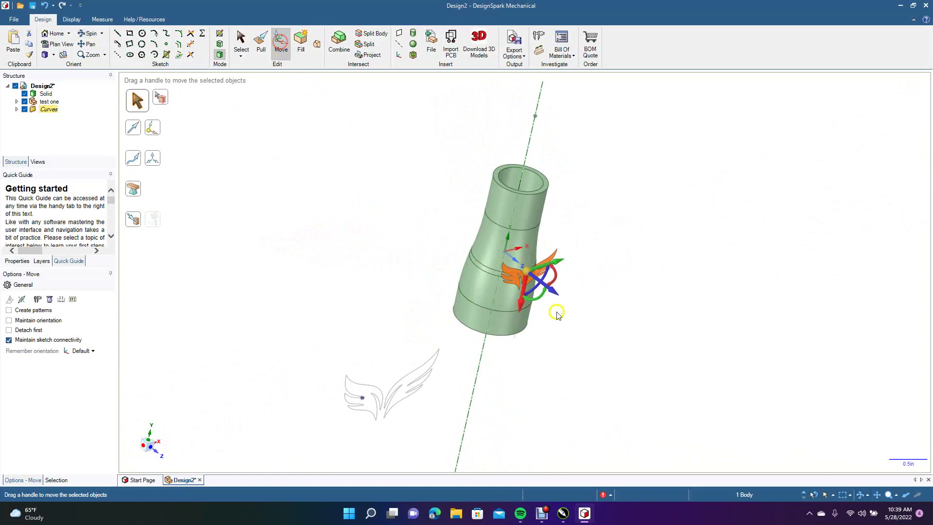
left_click(554, 292)
left_click_drag(556, 294, 573, 310)
left_click(240, 39)
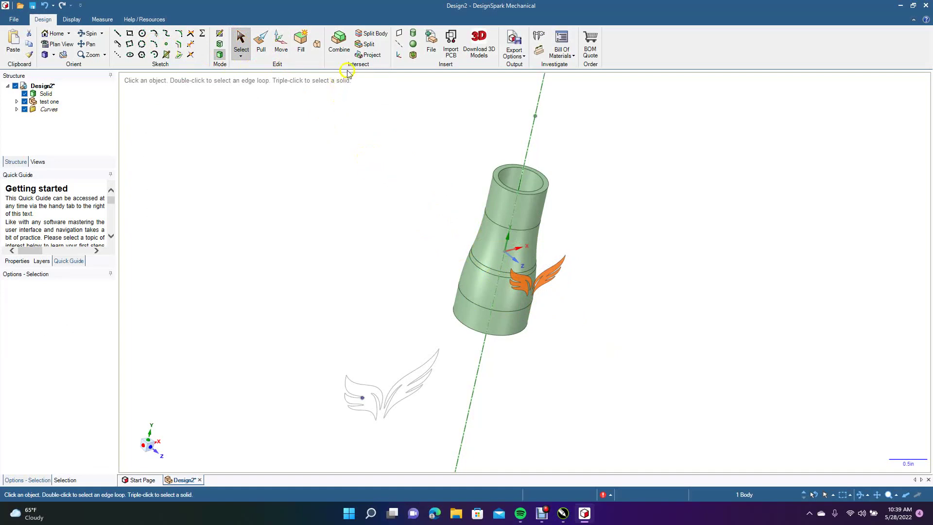
- Try to project the wing outlines onto the revolved body, and undo both the projection and the forward move
left_click(365, 56)
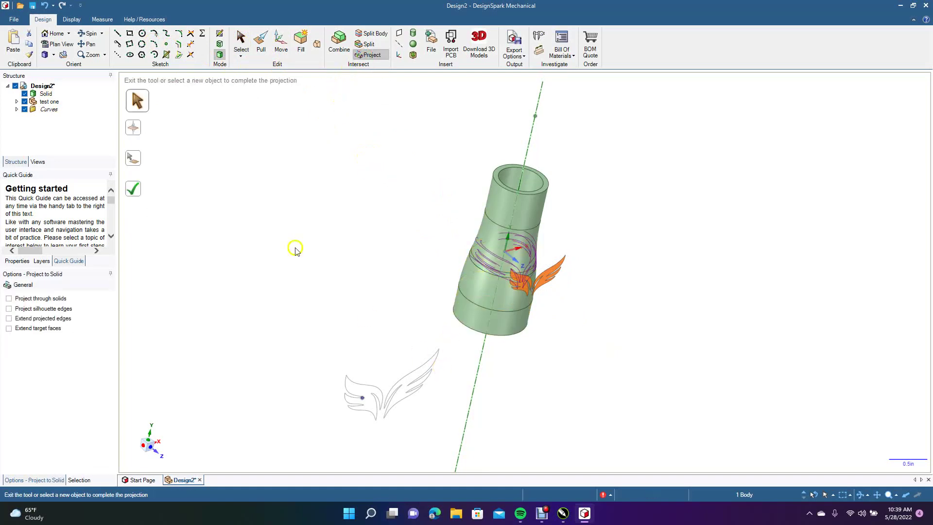
left_click(91, 34)
mouse_move(364, 240)
left_mouse_down()
mouse_move(254, 229)
mouse_move(321, 134)
mouse_move(411, 206)
mouse_move(421, 238)
mouse_move(364, 240)
mouse_move(277, 181)
mouse_move(366, 227)
left_mouse_up()
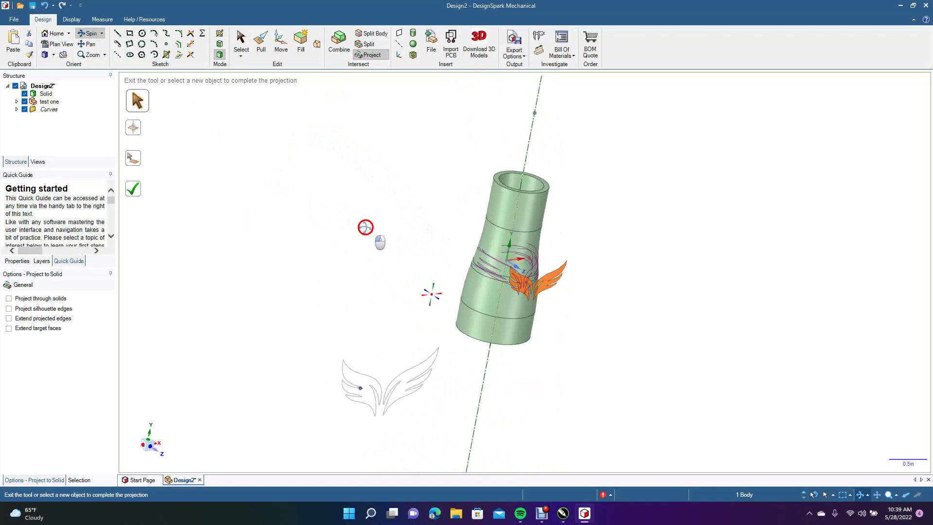
key("z")
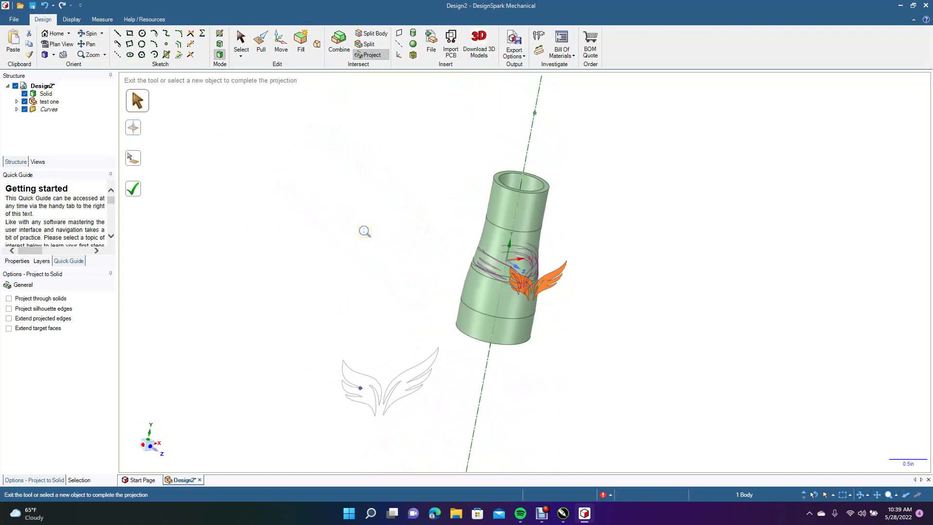
key("m")
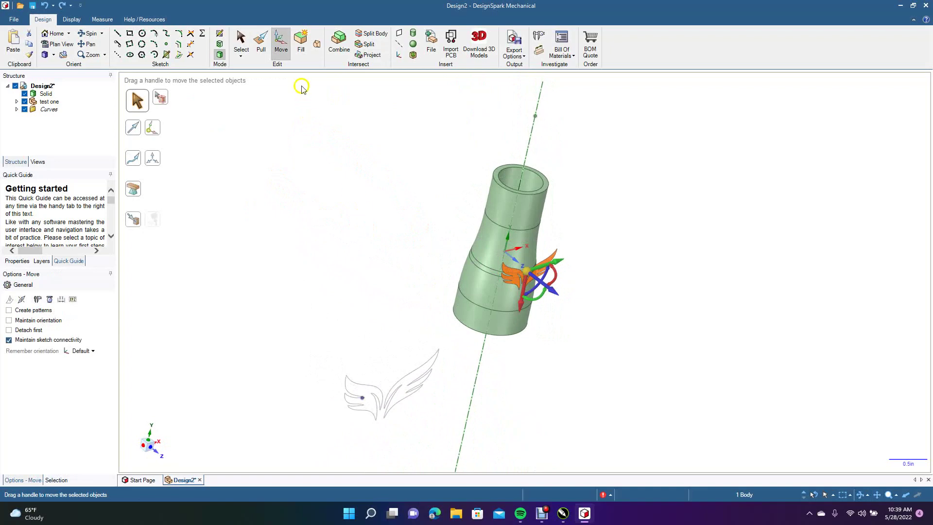
- Select only the two wing faces and move them down towards the lower bulged section of the revolved body
left_click(241, 42)
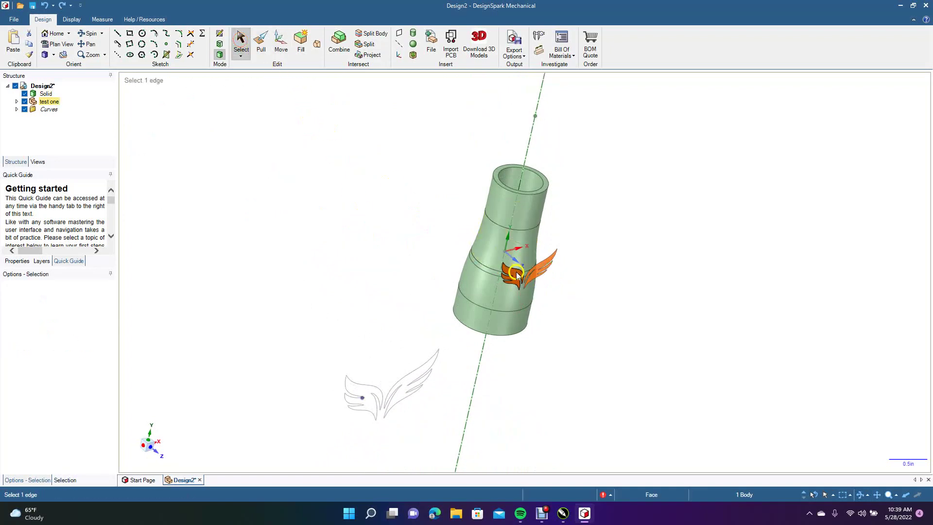
left_click(532, 270)
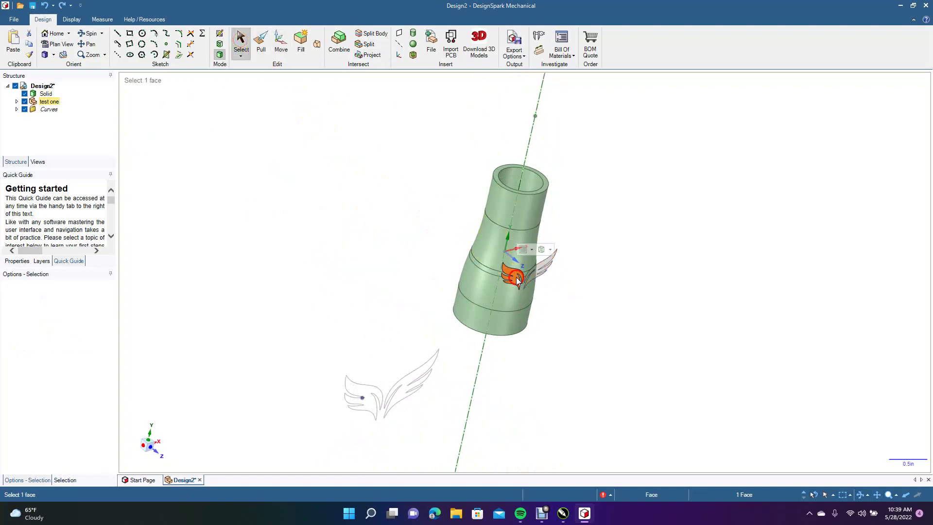
left_click(543, 274, "ctrl")
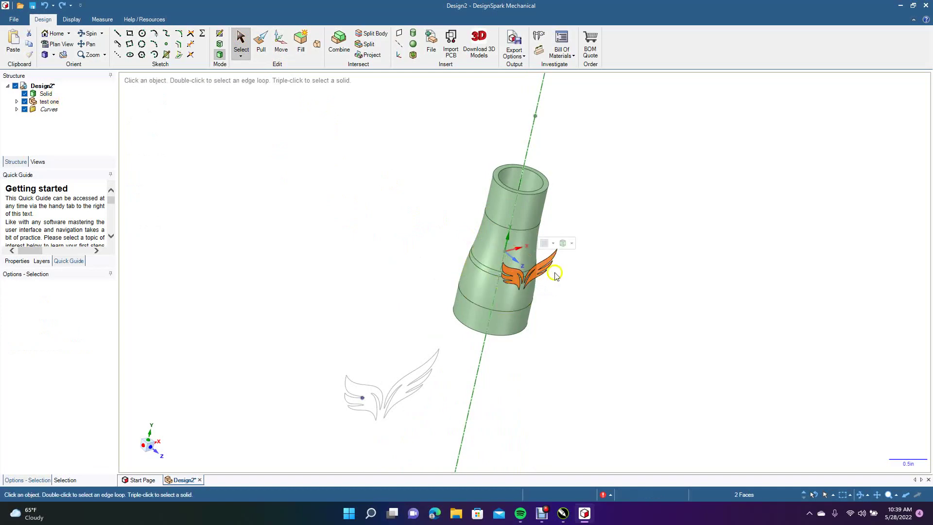
left_click(281, 43)
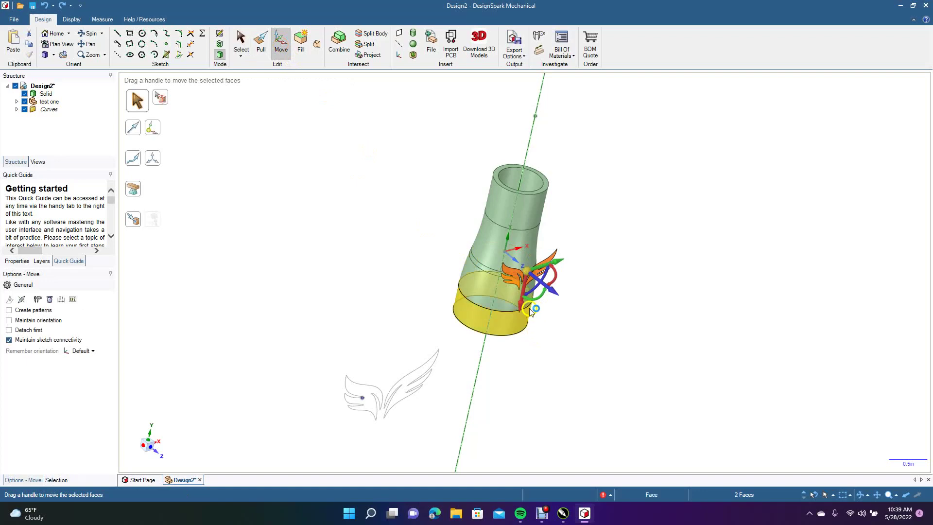
left_click_drag(522, 308, 518, 331)
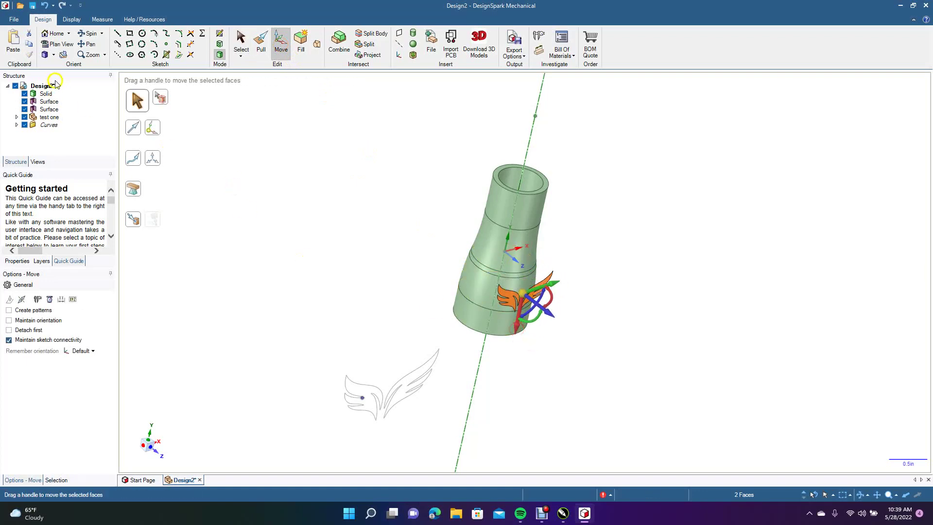
- Move the two wing faces about 0.69 in forward, clear of the body's lower bulged section
left_click(88, 33)
mouse_move(232, 184)
left_mouse_down()
mouse_move(177, 142)
mouse_move(121, 148)
mouse_move(31, 185)
mouse_move(261, 166)
left_mouse_up()
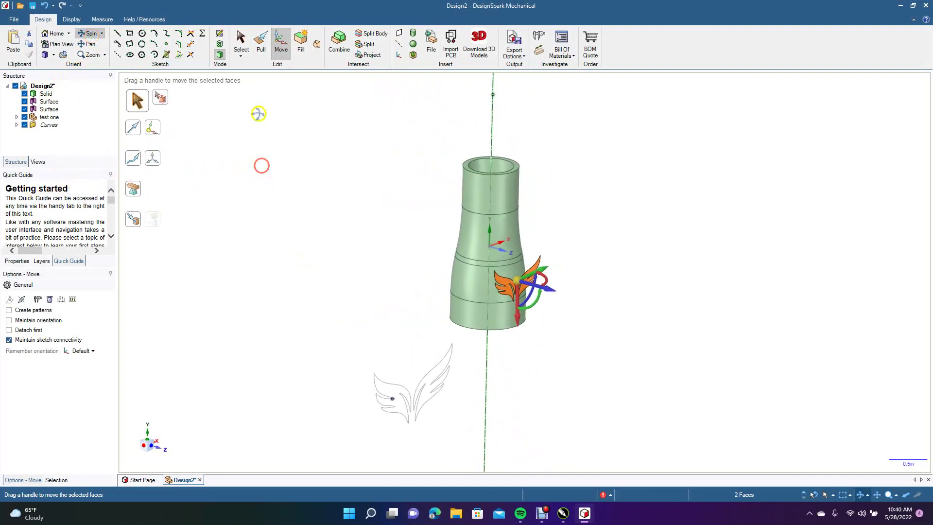
left_click(281, 44)
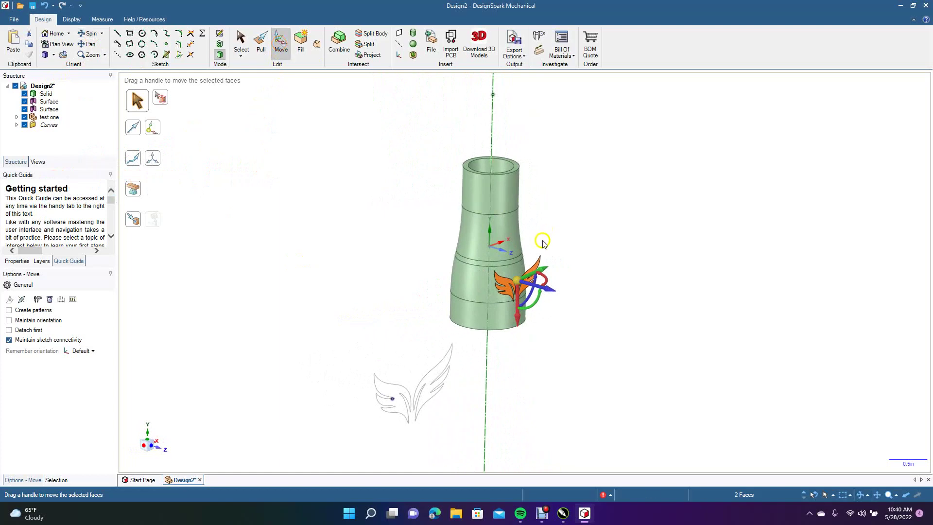
left_click_drag(547, 292, 586, 303)
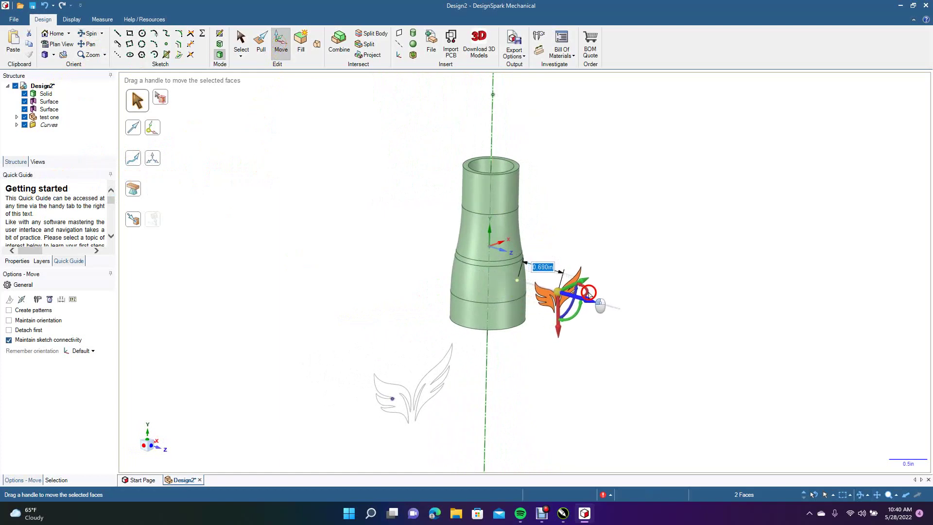
- Try projecting the wing outlines onto the lower bulged section, and undo the projection and the forward move
left_click(372, 54)
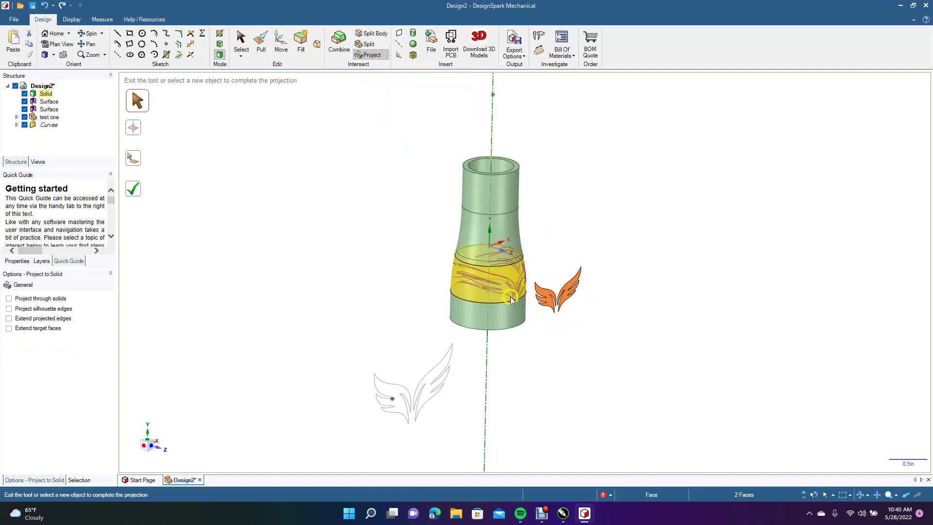
left_click(91, 33)
left_click_drag(377, 238, 337, 246)
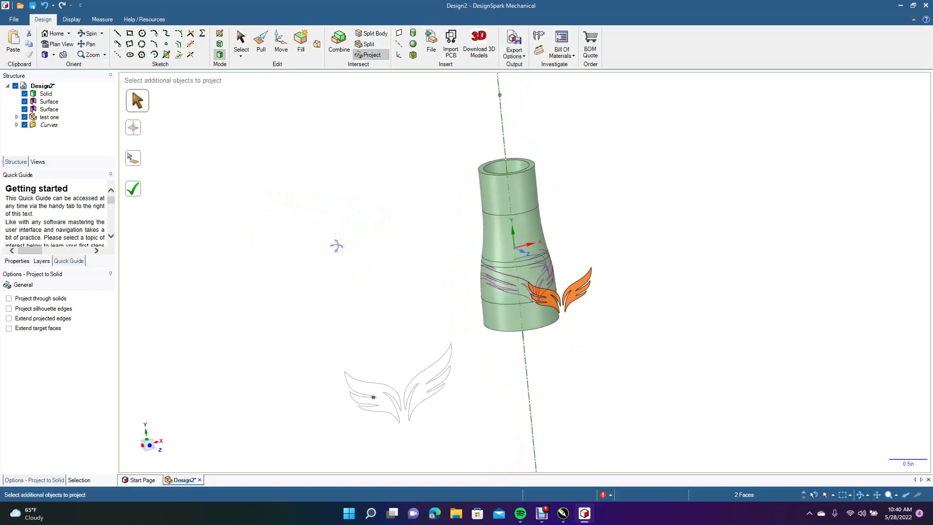
key("m")
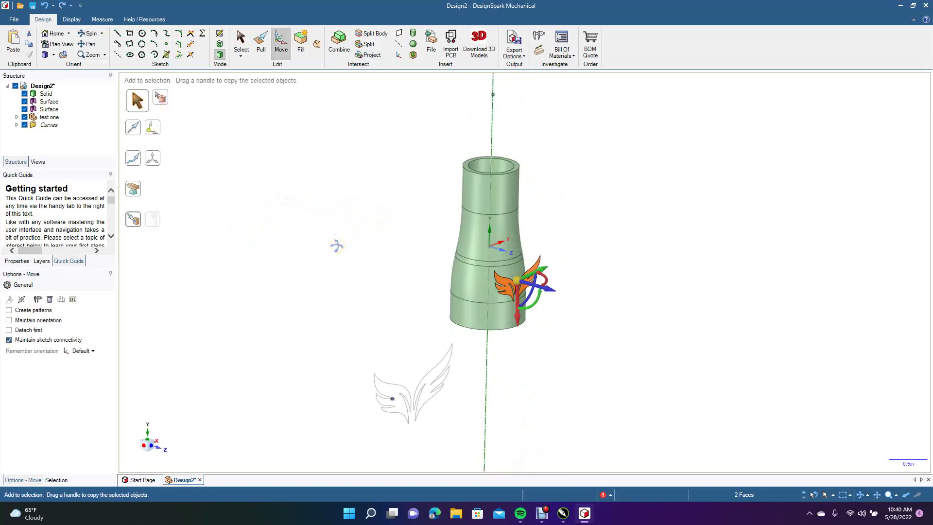
- In the front view, move the two wing faces about 2.15 in sideways to the left of the revolved body
left_click(55, 55)
left_click(66, 85)
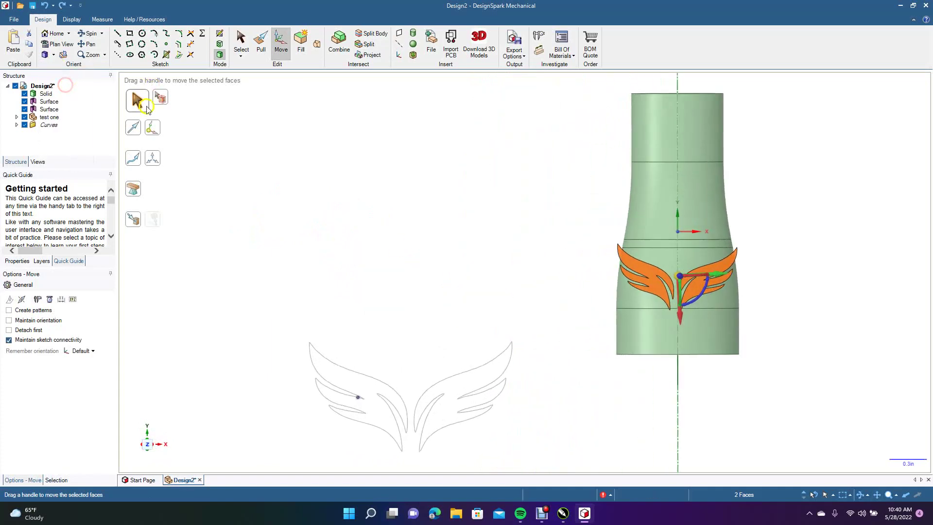
left_click(282, 45)
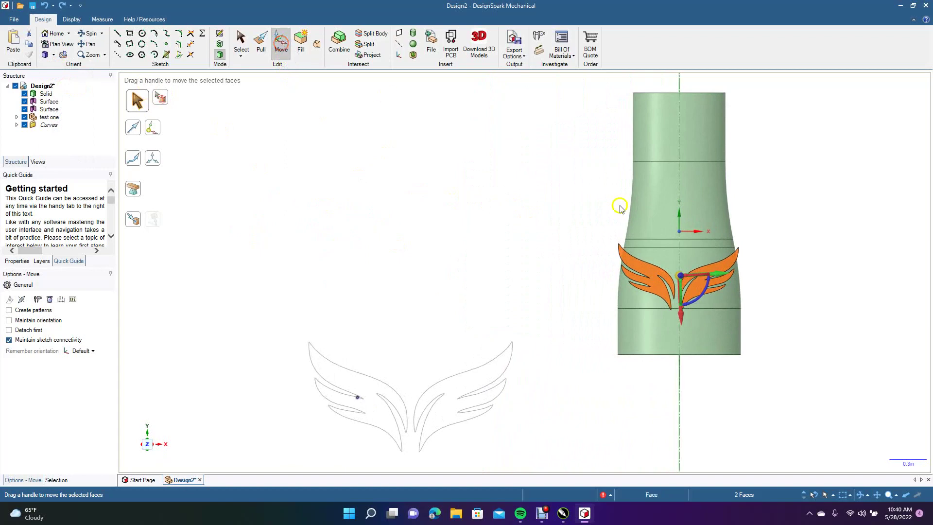
left_click_drag(722, 275, 458, 289)
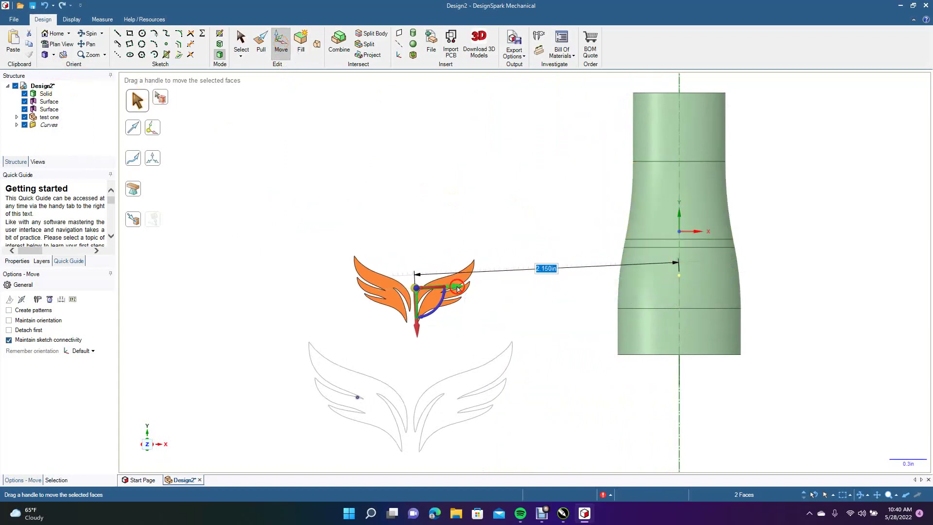
- Scale the two wing faces down to about 0.61 with Pull about an anchor point below the left wing
left_click(261, 44)
left_click(143, 165)
left_click(136, 168)
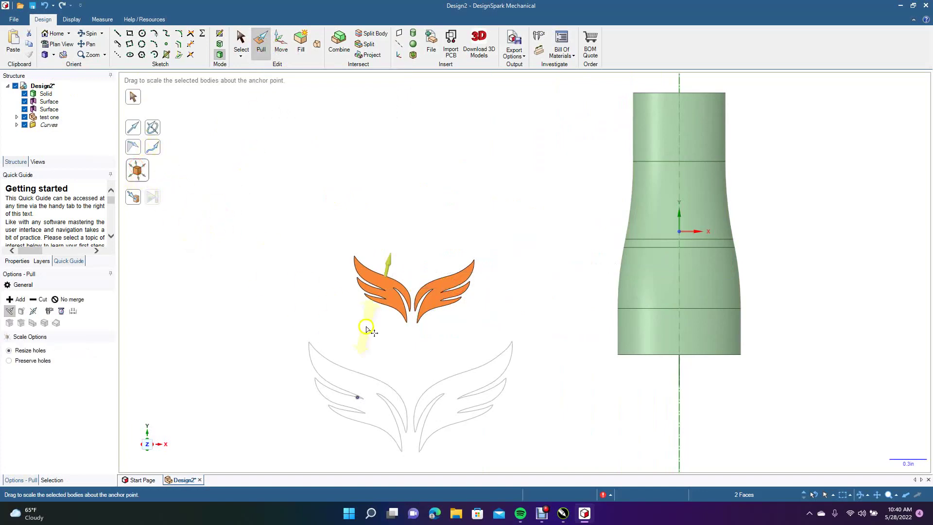
left_click_drag(388, 283, 339, 323)
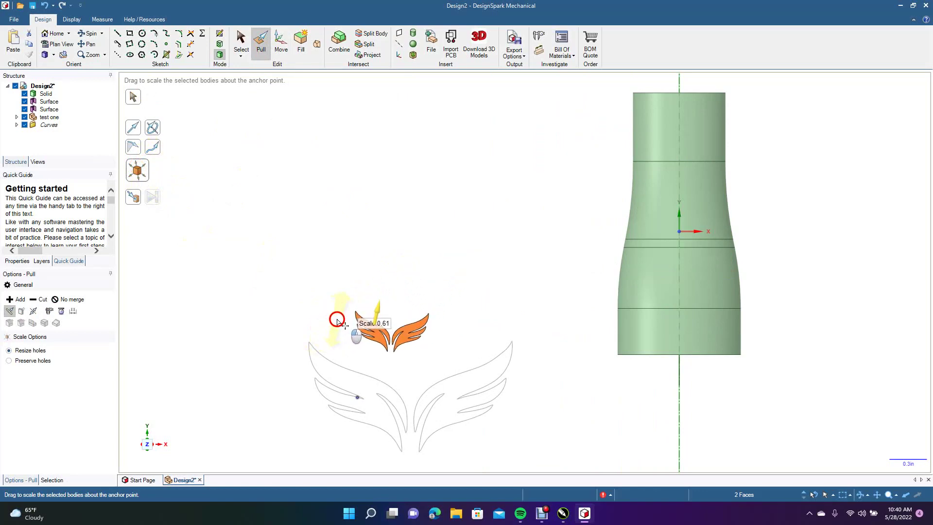
left_click_drag(339, 322, 339, 322)
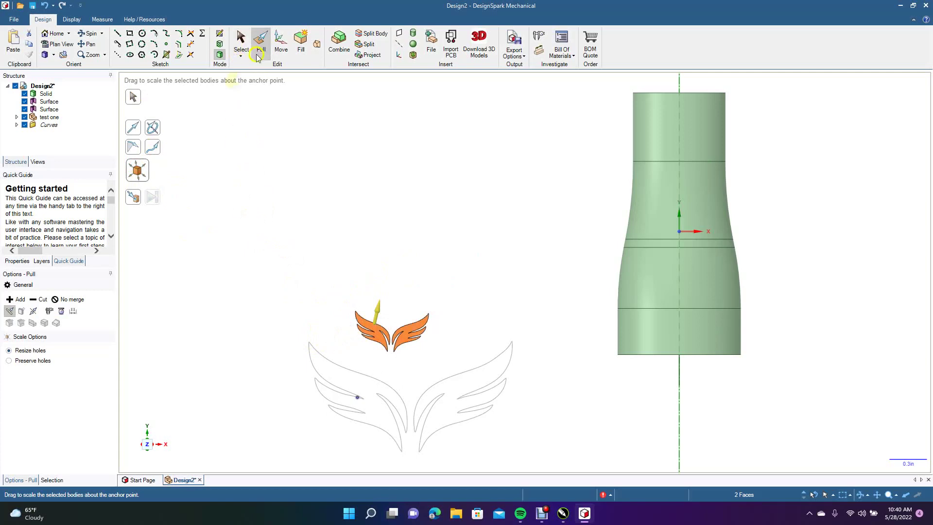
- Move the scaled wings about 2.35 in back over the body and about 1.01 in up, centring them on the vertical axis
left_click(280, 45)
left_click_drag(425, 336, 720, 325)
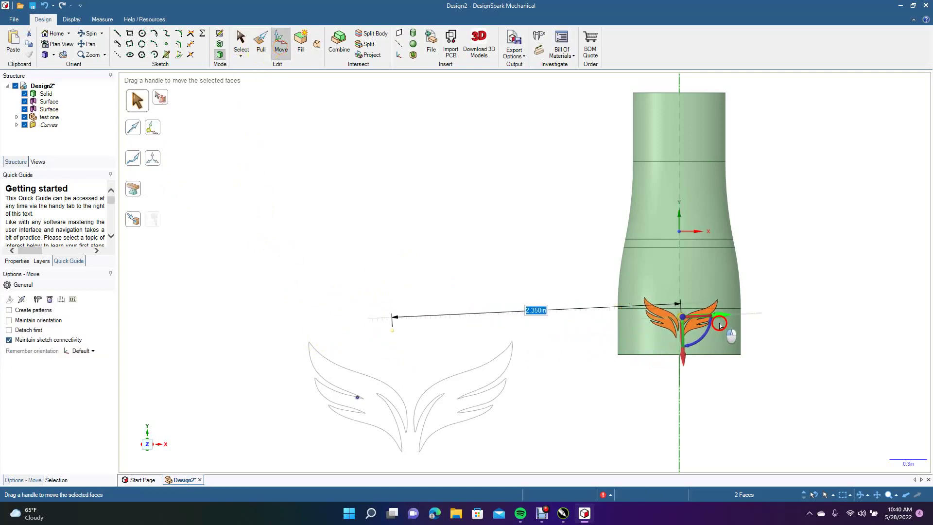
left_click_drag(685, 361, 697, 236)
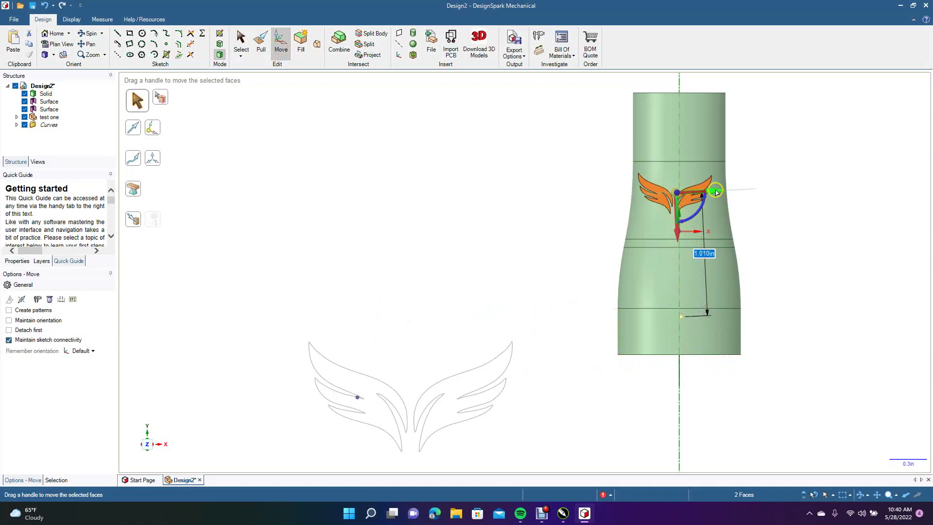
left_click_drag(717, 193, 719, 193)
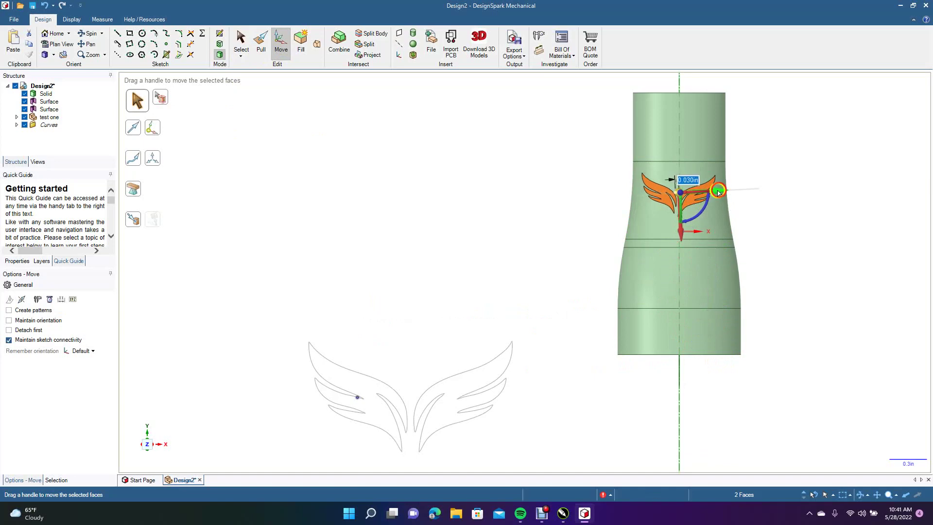
- Project the wing outlines onto the curved face just below the body's upper straight section
left_click(90, 33)
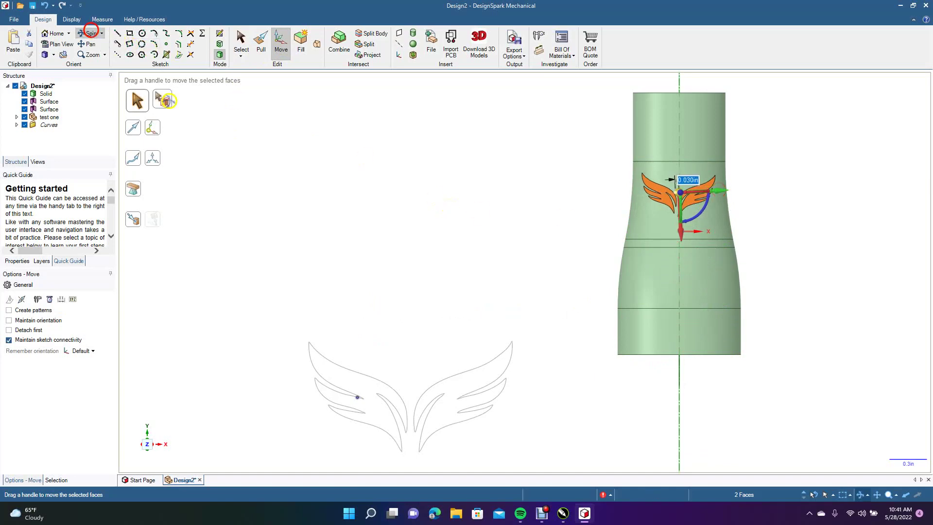
mouse_move(322, 187)
left_mouse_down()
mouse_move(418, 224)
mouse_move(418, 236)
mouse_move(460, 235)
mouse_move(369, 213)
left_mouse_up()
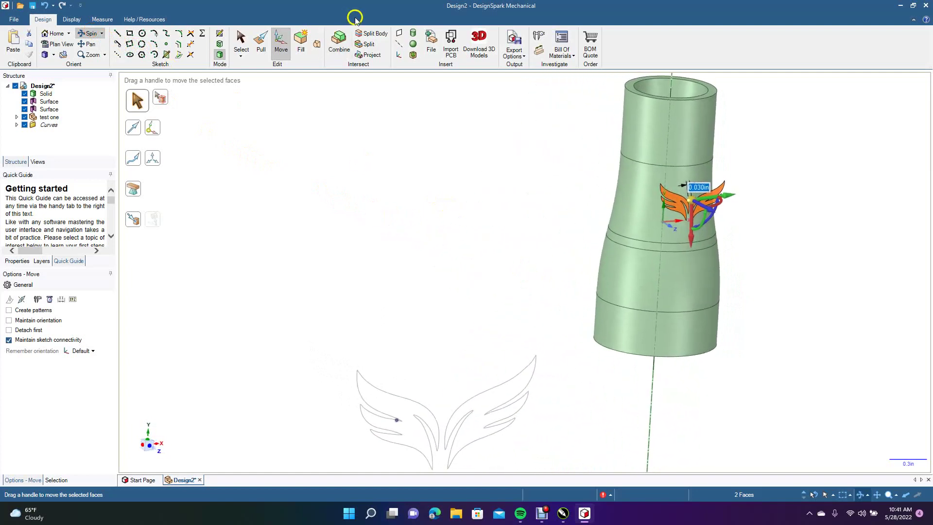
left_click(382, 55)
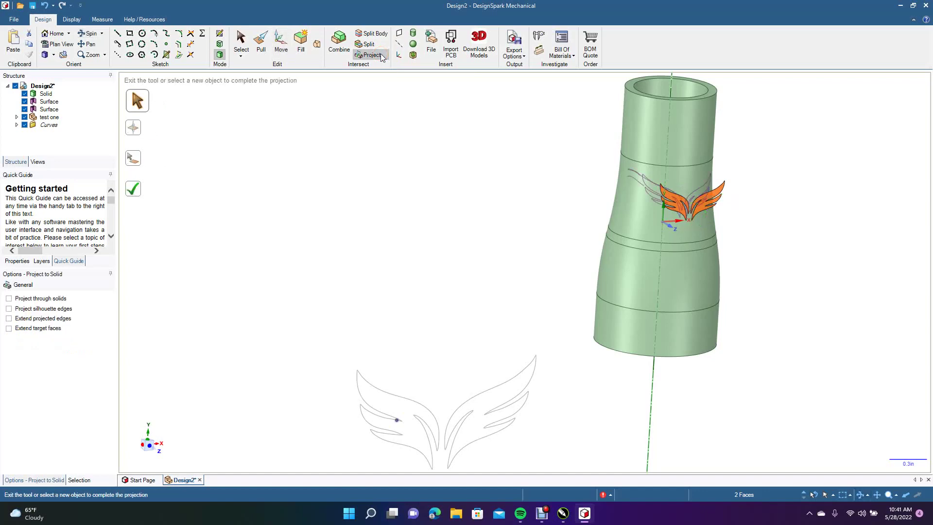
left_click(89, 33)
mouse_move(482, 221)
left_mouse_down()
mouse_move(374, 214)
mouse_move(544, 210)
mouse_move(600, 233)
mouse_move(541, 224)
left_mouse_up()
left_click_drag(468, 211, 339, 227)
left_click(247, 50)
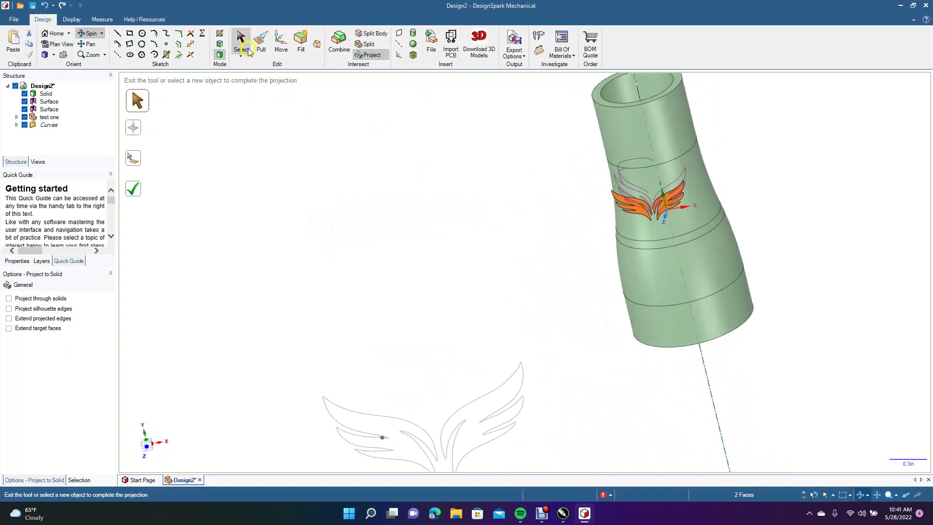
- Delete the left and right wing surfaces, leaving only their projected outlines on the revolved body
left_click(537, 224)
left_click(639, 210)
key("Delete")
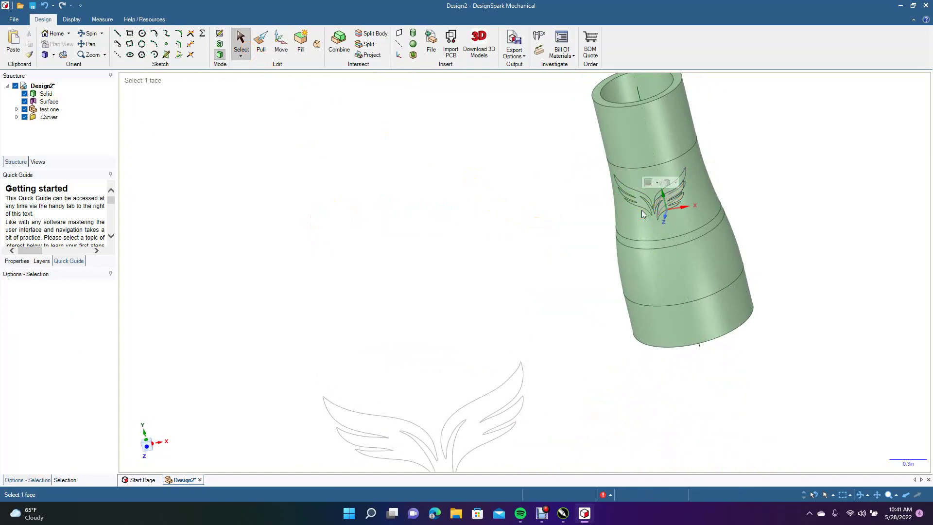
left_click(664, 205)
left_click(669, 196)
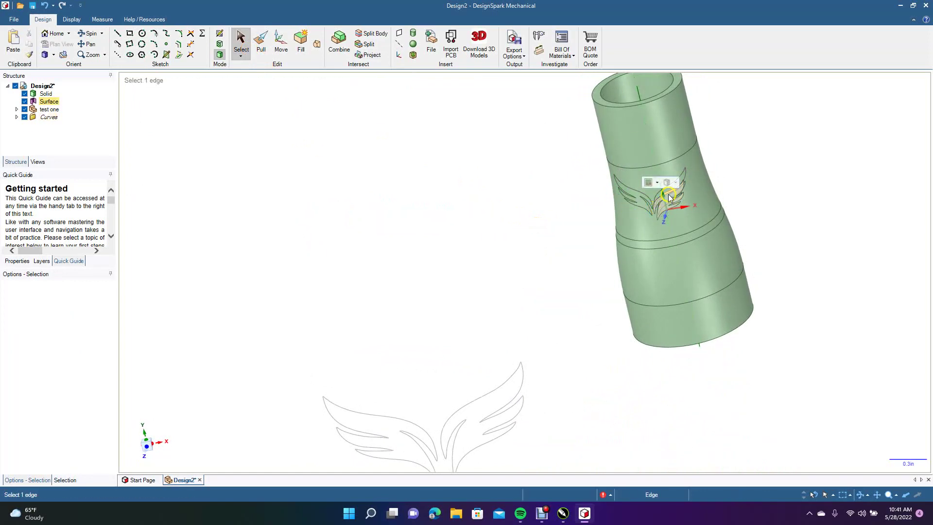
left_click(670, 201)
key("Delete")
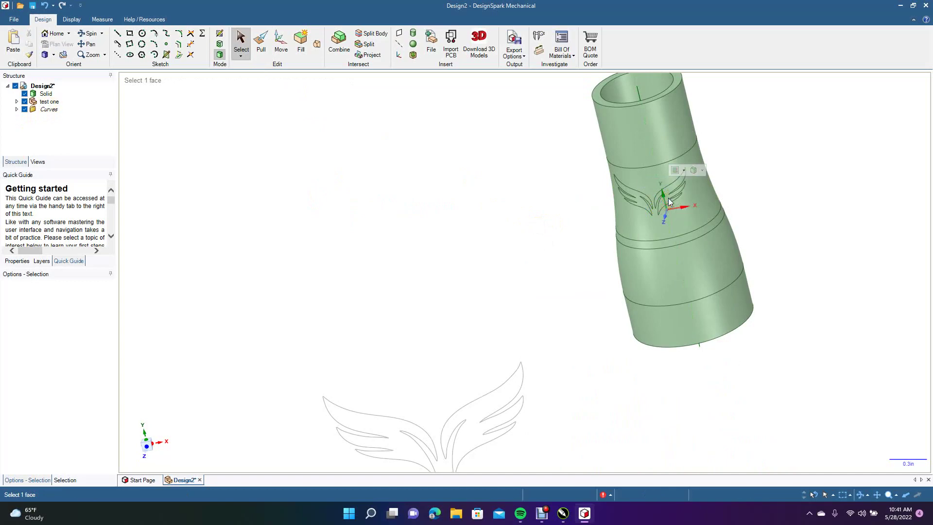
left_click(446, 138)
scroll(450, 186, "up", 5)
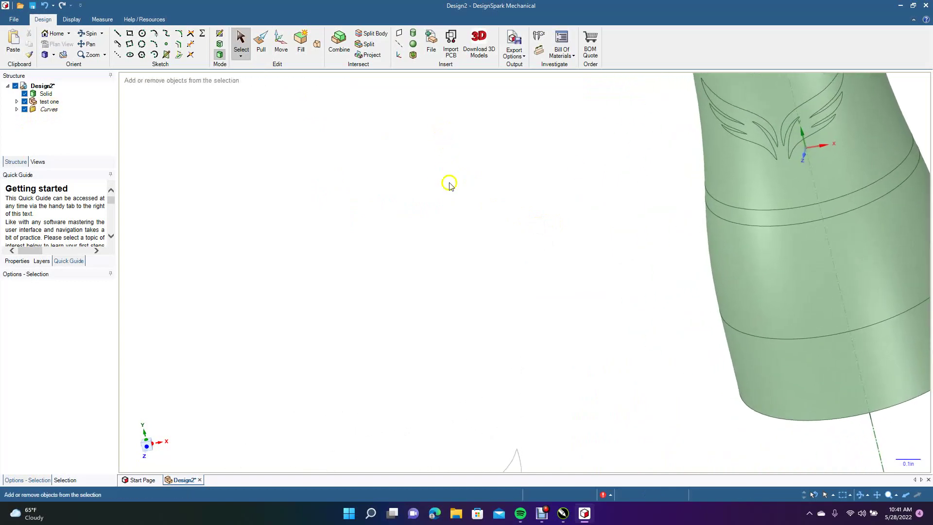
- Try to pull both projected wing faces about 0.23 in along a straight direction on the revolved body
left_click(92, 45)
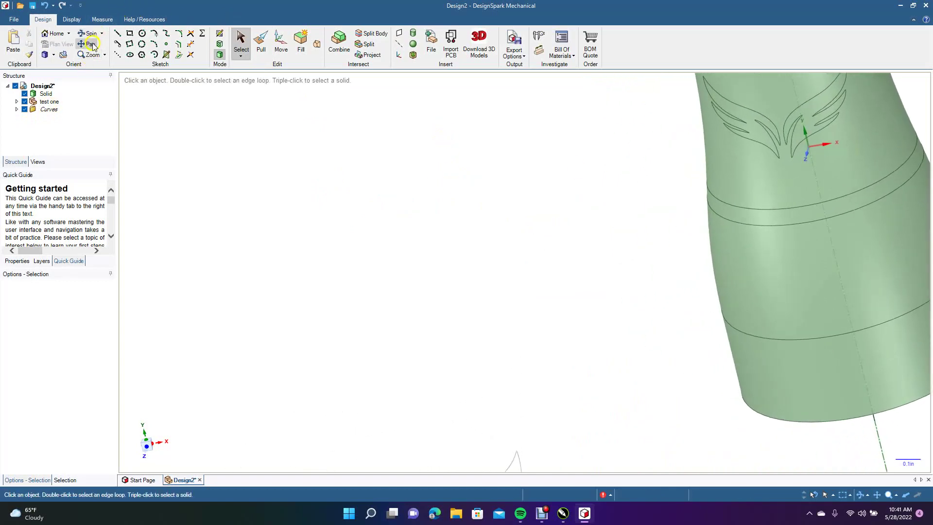
left_click_drag(596, 329, 451, 414)
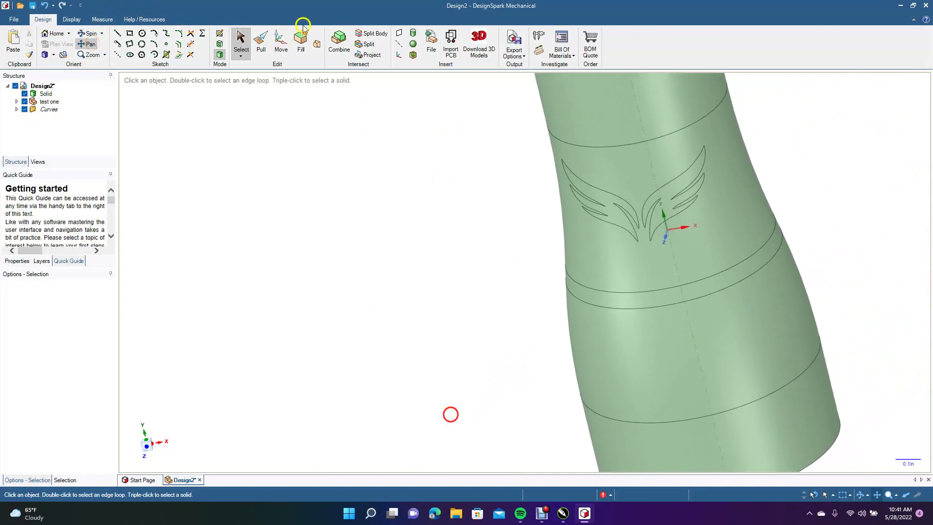
left_click(95, 33)
mouse_move(291, 184)
left_mouse_down()
mouse_move(396, 194)
mouse_move(290, 163)
mouse_move(271, 190)
mouse_move(296, 180)
left_mouse_up()
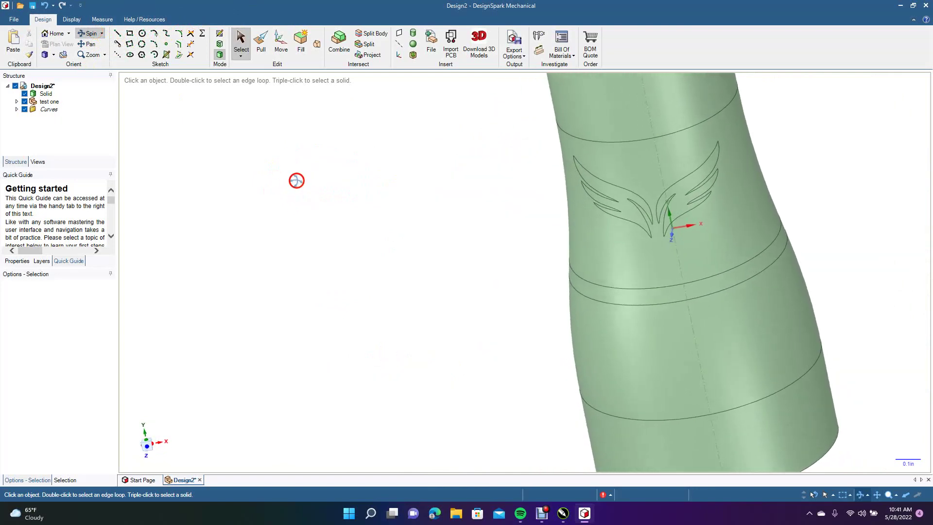
left_click(262, 46)
left_click(621, 201)
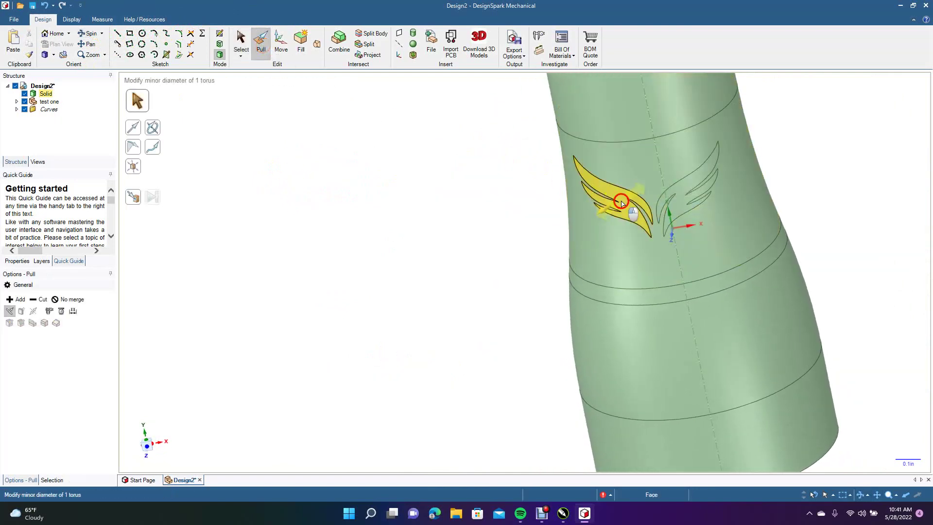
left_click(683, 206, "ctrl")
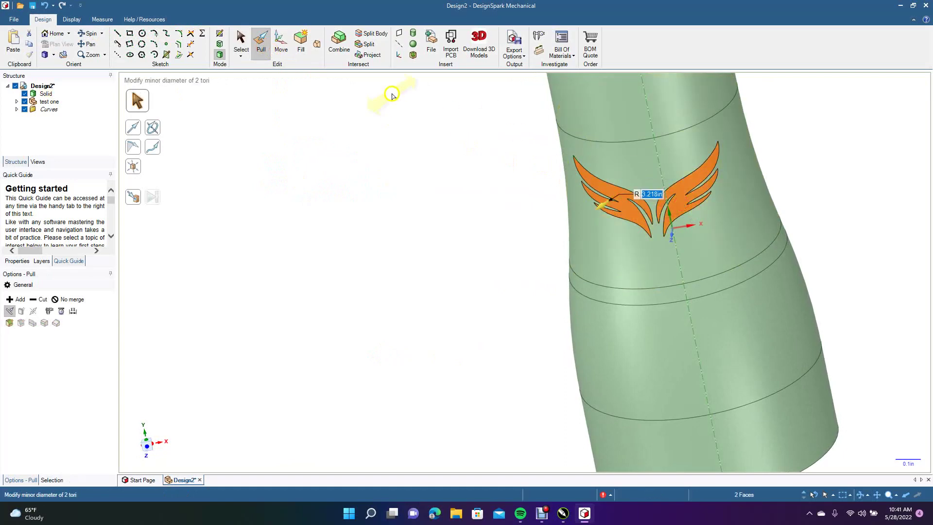
left_click(132, 166)
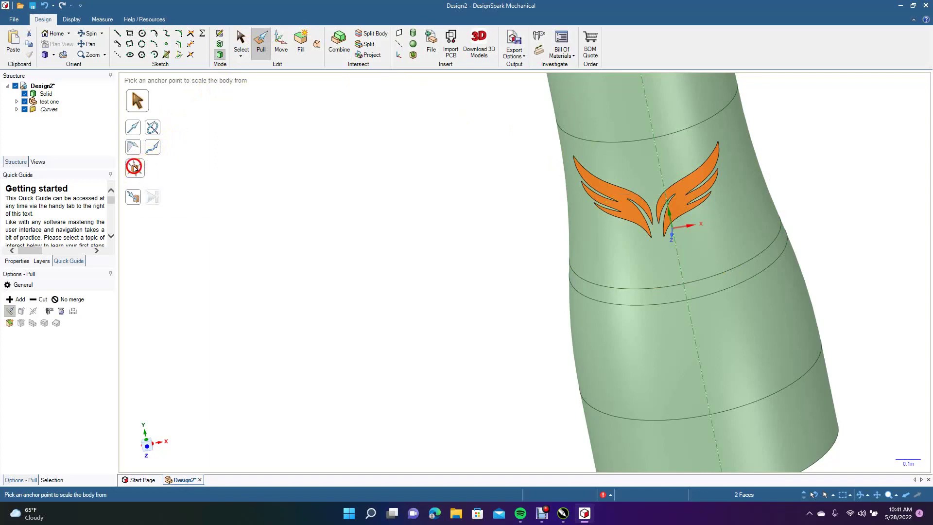
left_click(613, 202)
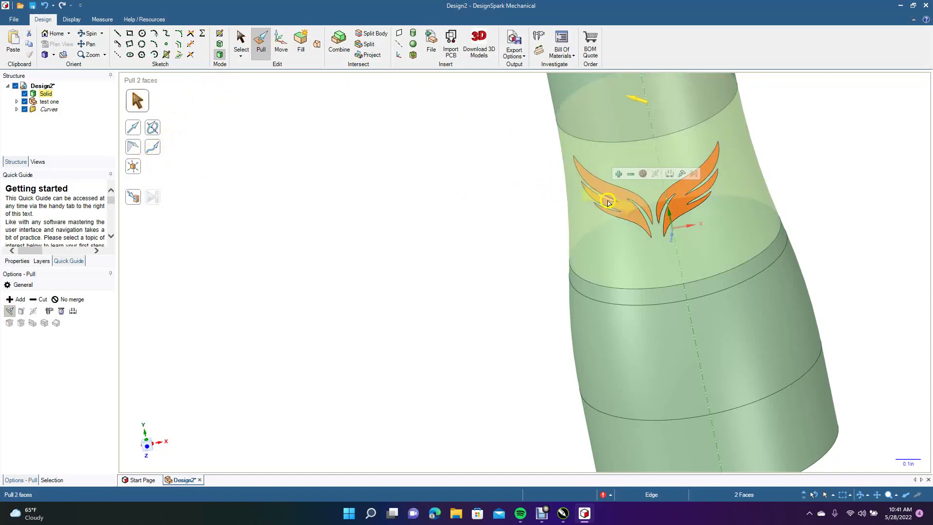
left_click_drag(567, 214, 253, 47)
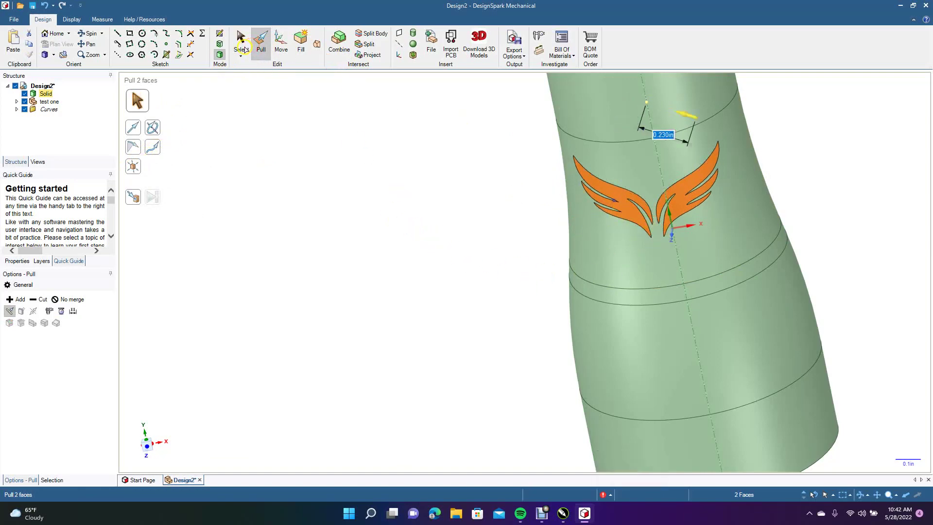
left_click(595, 196)
key("Escape")
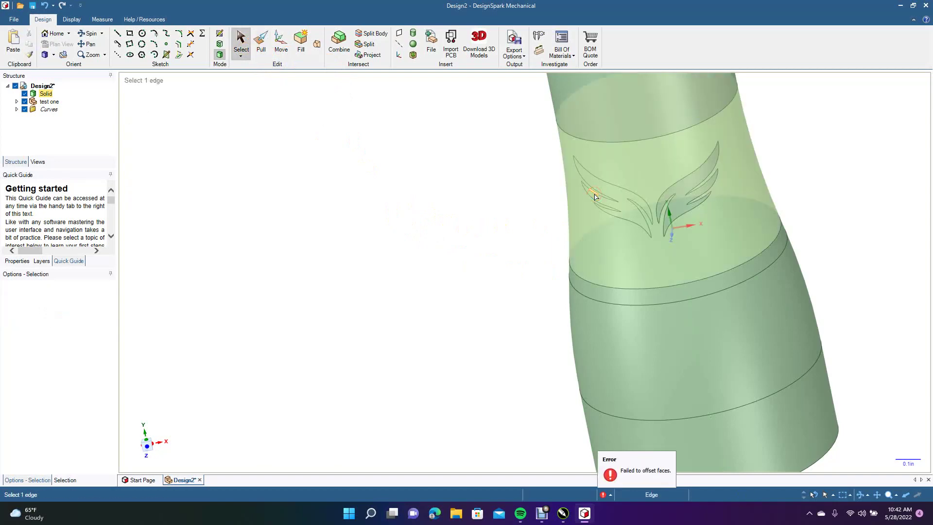
- Raise both wing faces from the curved surface with Pull, giving them a minor radius of about 3.199 in
left_click(623, 202)
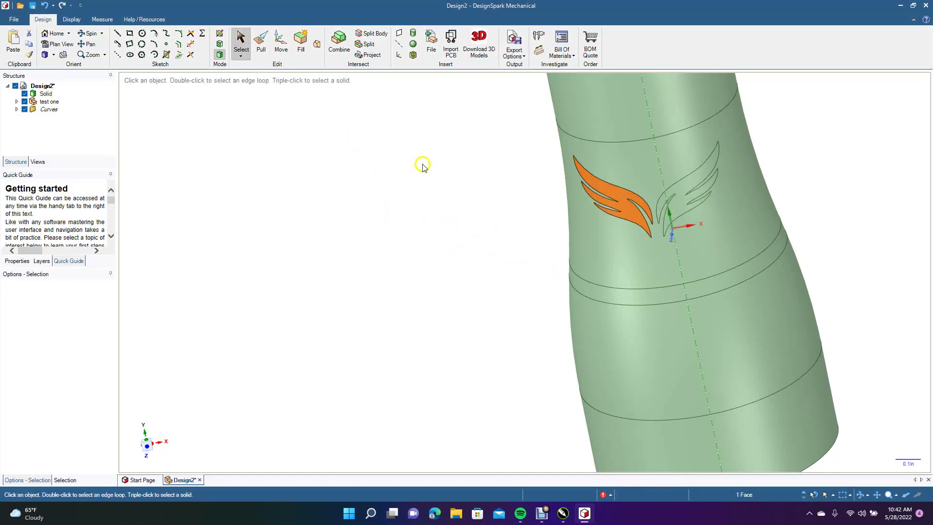
left_click(683, 189, "ctrl")
left_click(255, 48)
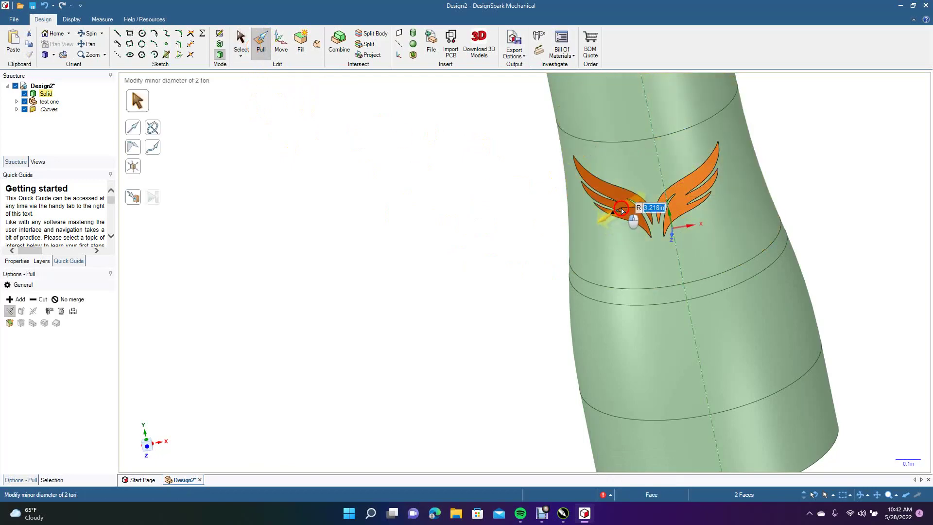
left_click_drag(620, 215, 609, 224)
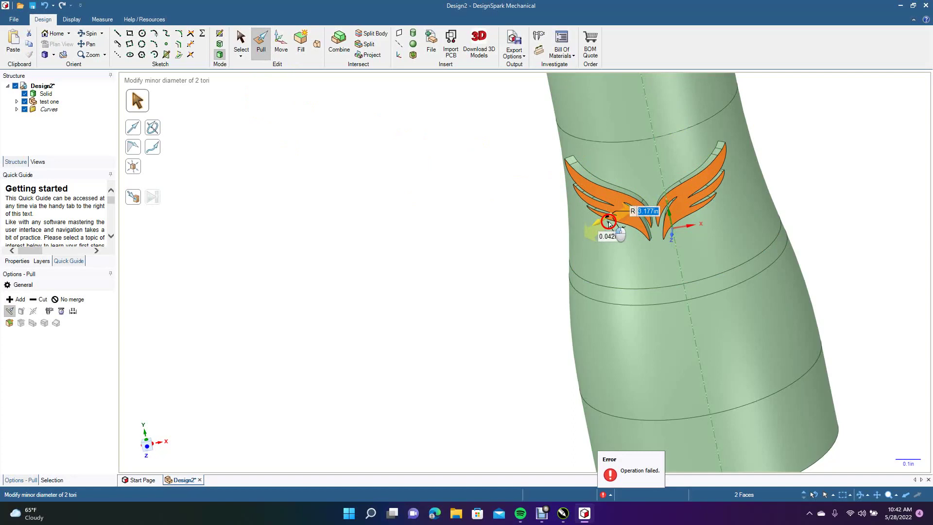
left_click_drag(611, 222, 611, 222)
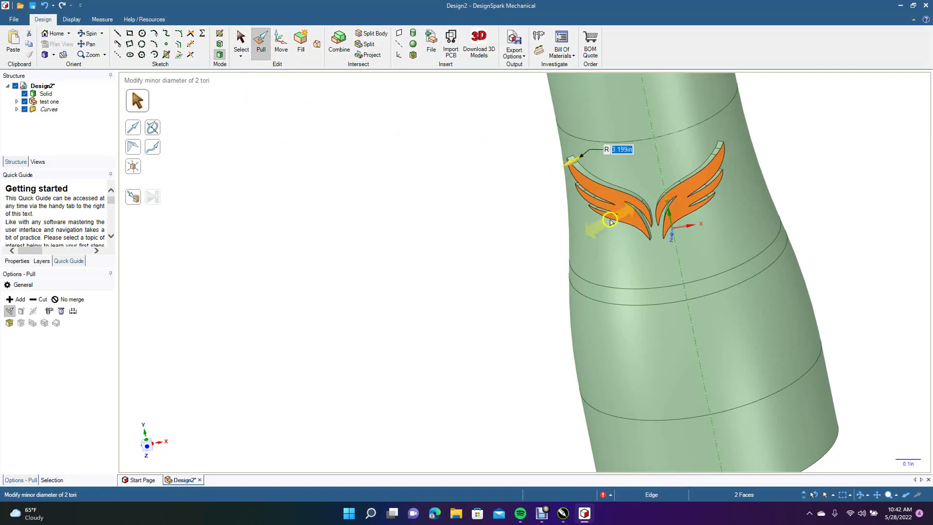
left_click(241, 42)
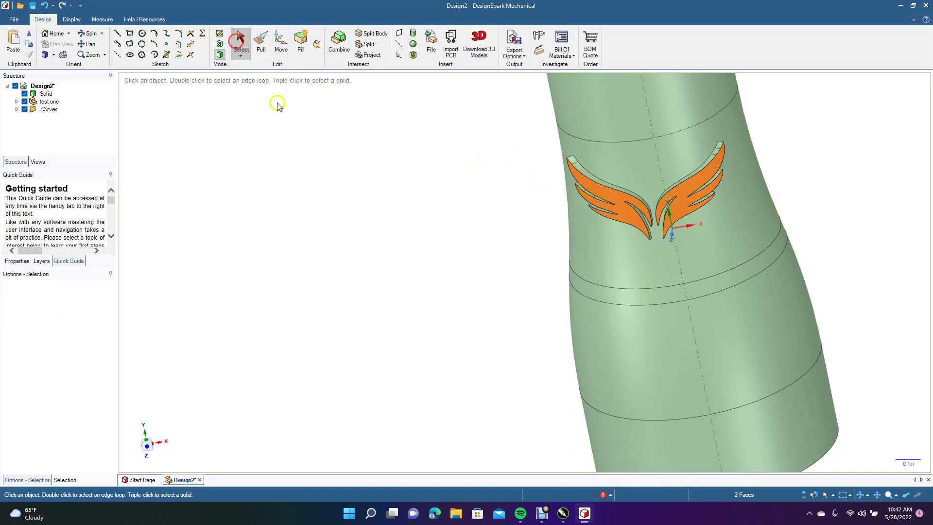
left_click(309, 157)
- Examine the raised wings on the revolved body from several angles, both close up and at full size
left_click(89, 34)
left_click_drag(346, 241, 464, 260)
scroll(408, 252, "down", 5)
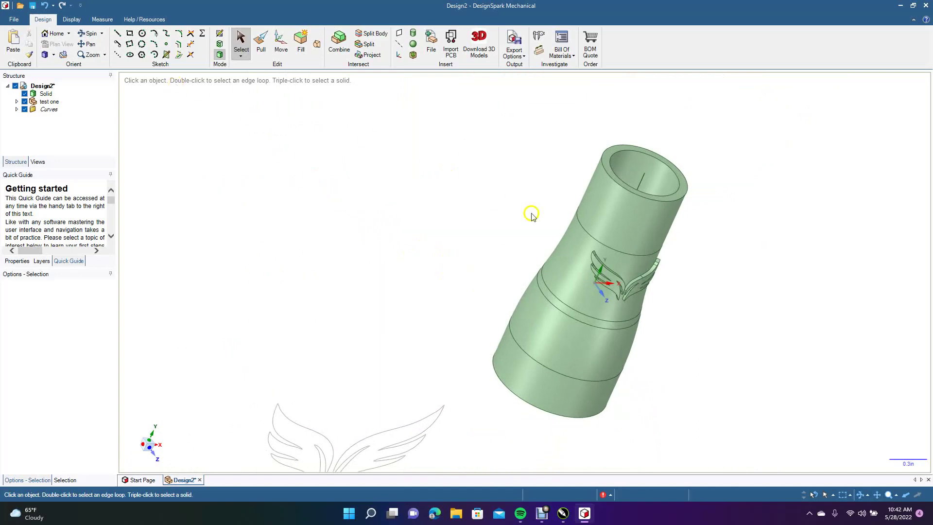
left_click(94, 37)
left_click_drag(394, 191, 384, 158)
scroll(385, 159, "up", 3)
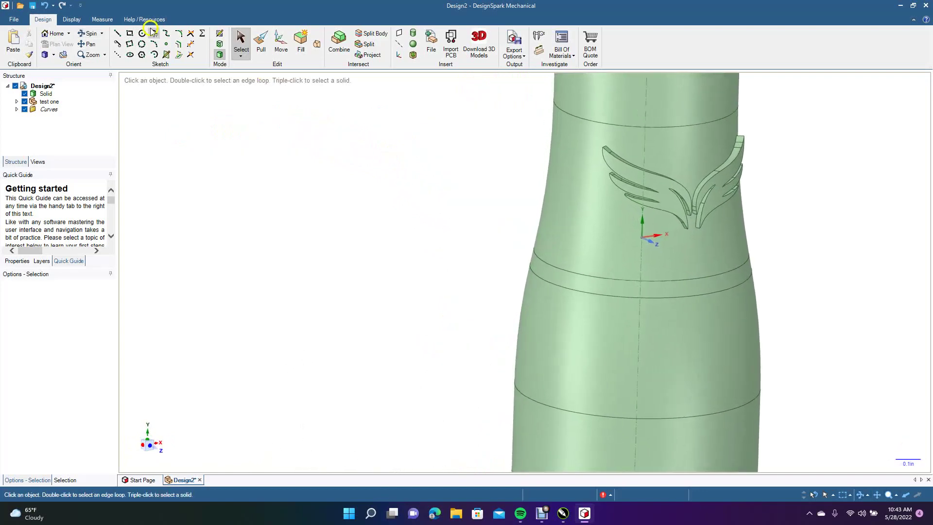
left_click(95, 37)
mouse_move(415, 212)
left_mouse_down()
mouse_move(350, 263)
mouse_move(384, 283)
mouse_move(424, 278)
mouse_move(437, 256)
mouse_move(396, 156)
mouse_move(316, 144)
mouse_move(335, 167)
mouse_move(369, 178)
mouse_move(379, 203)
mouse_move(388, 197)
left_mouse_up()
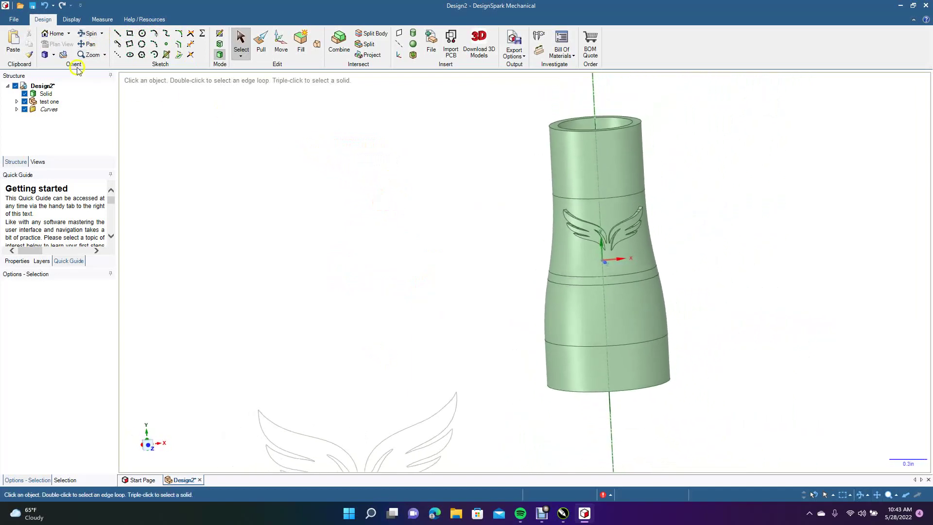
- Delete all the leftover flat wing outline curves beside the body, working in the front view
left_click(60, 57)
left_click(65, 86)
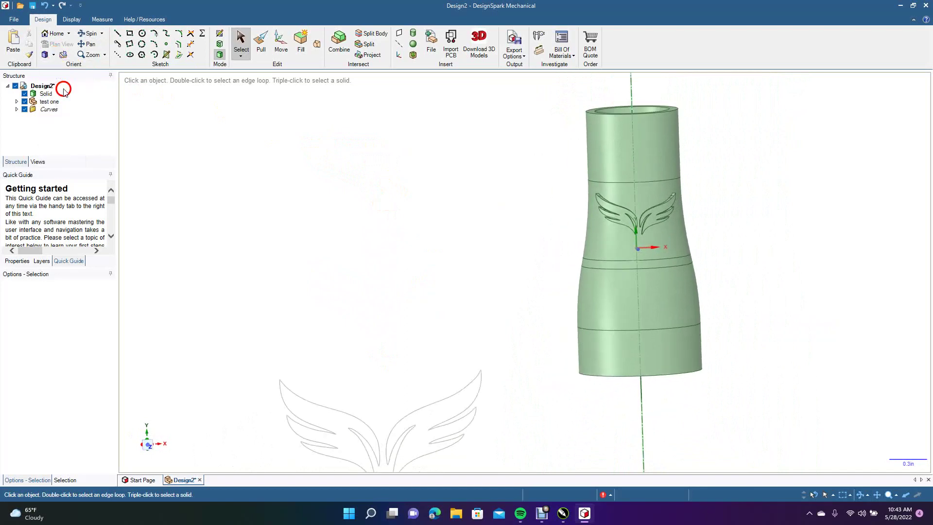
mouse_move(290, 327)
left_mouse_down()
mouse_move(475, 448)
mouse_move(537, 460)
left_mouse_up()
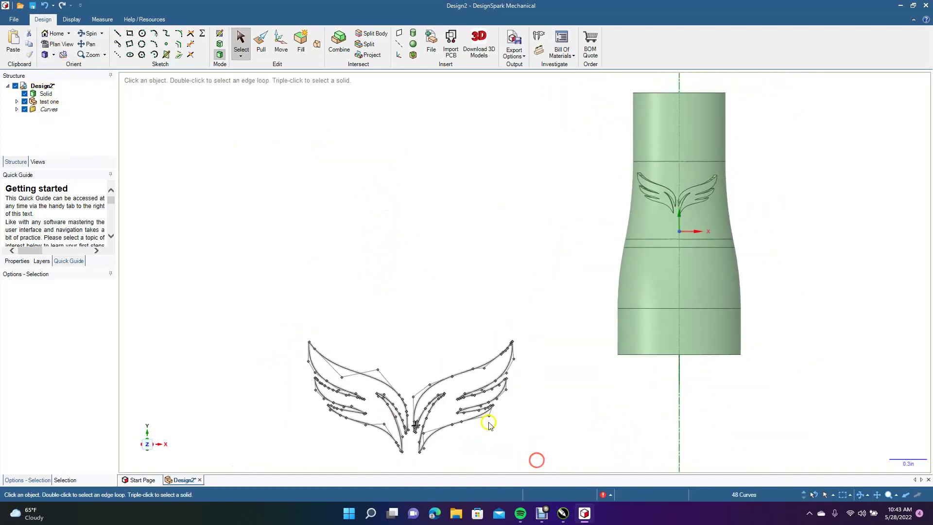
left_click(290, 210)
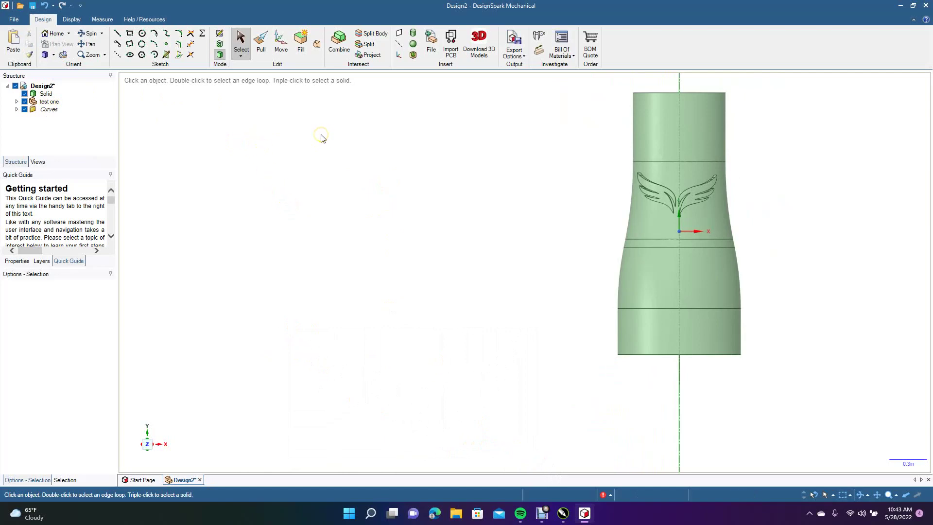
- Examine the raised wings, the surrounding curved face and the body's vertical axis from the front
scroll(321, 138, "up", 5)
left_click(91, 49)
left_click_drag(409, 231, 99, 317)
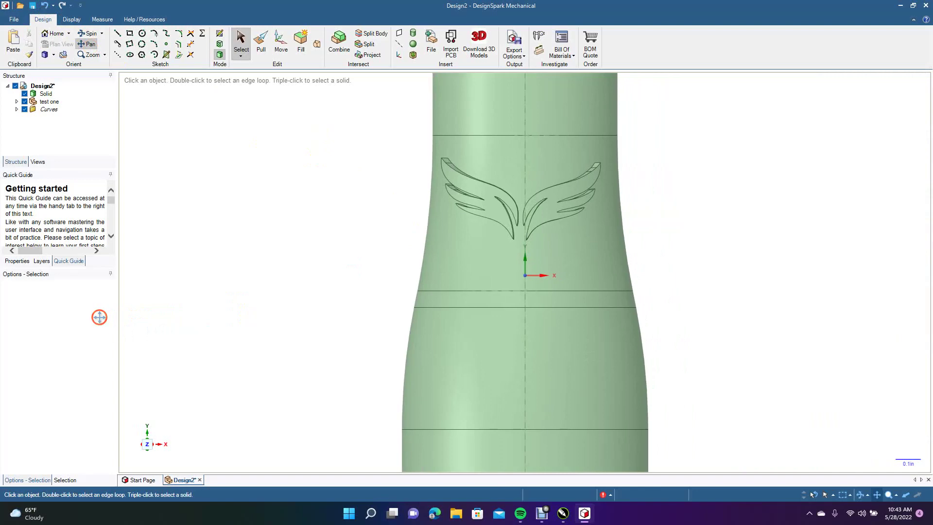
key("Escape")
scroll(100, 318, "down", 4)
left_click(553, 230)
left_click(639, 253)
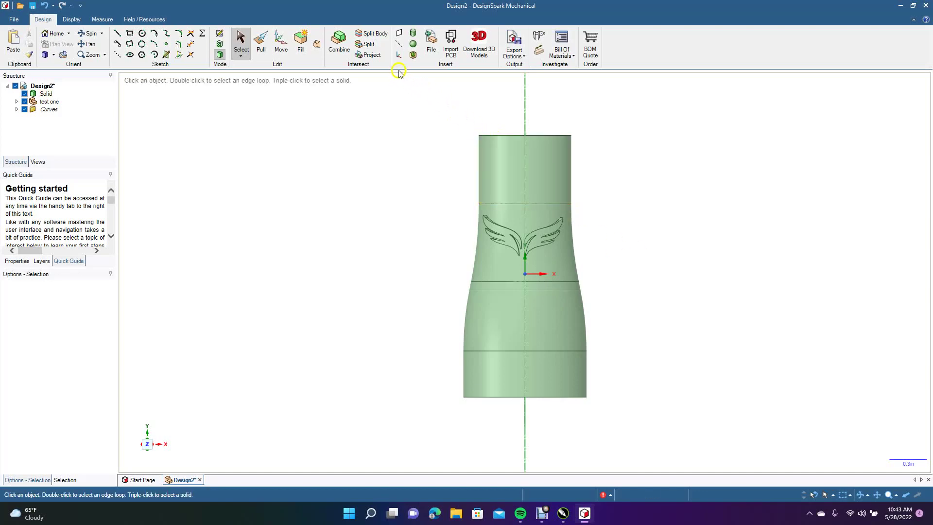
left_click(509, 240)
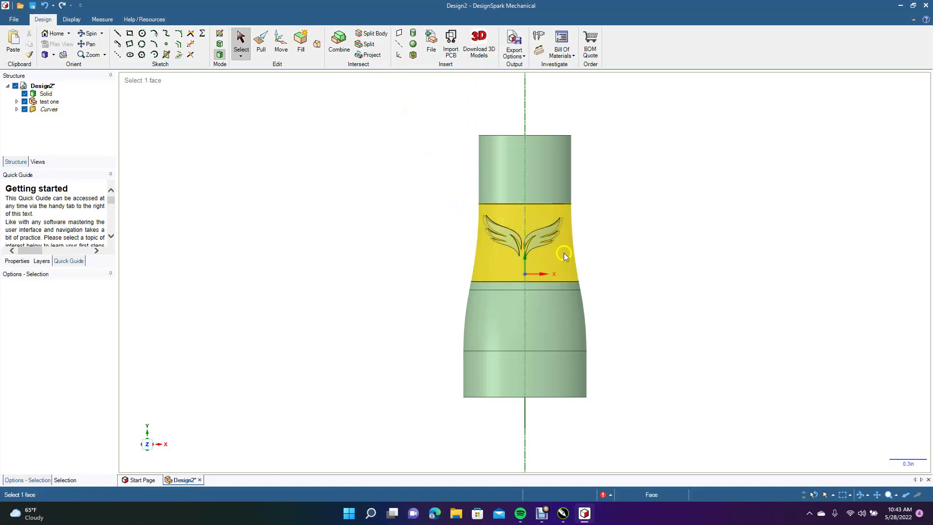
left_click(526, 116)
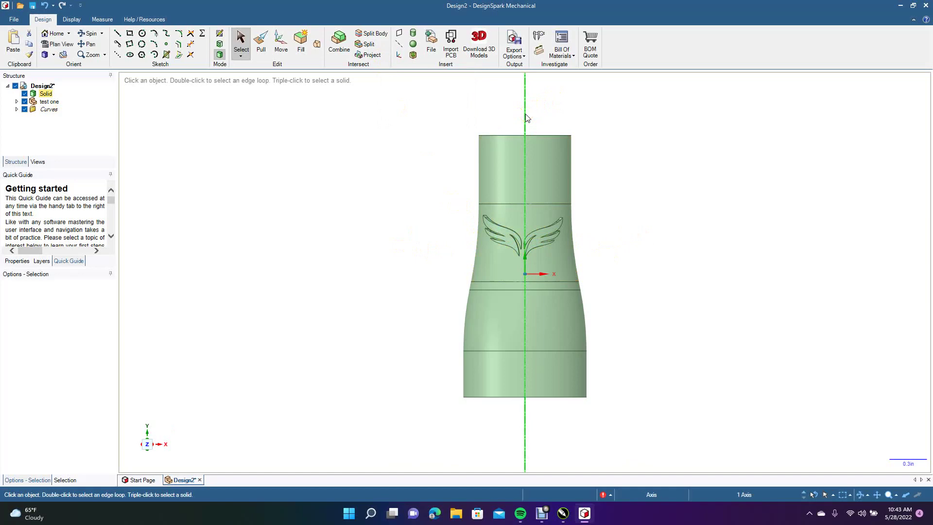
left_click(241, 48)
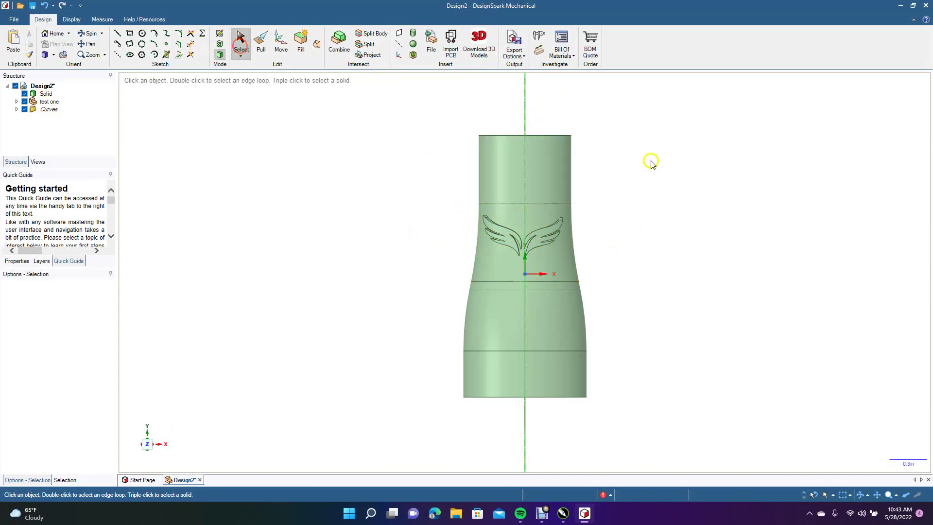
left_click_drag(512, 95, 538, 112)
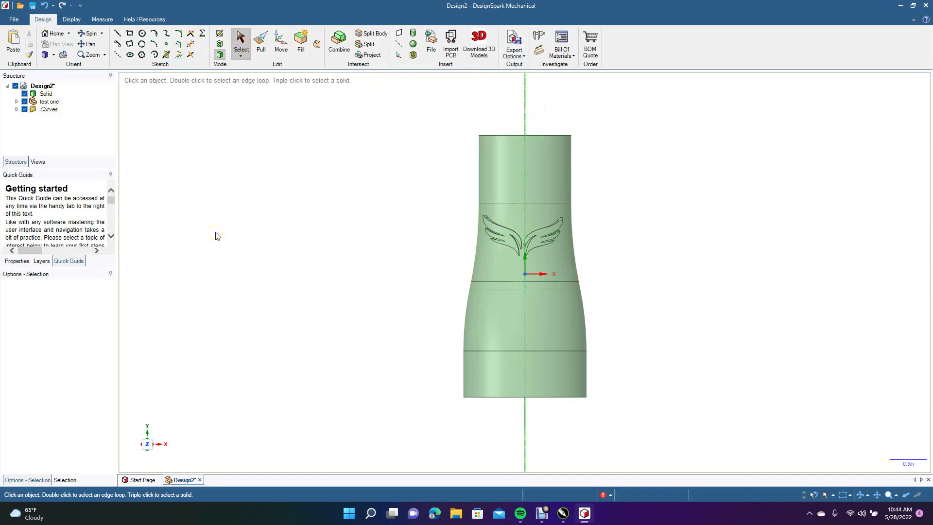